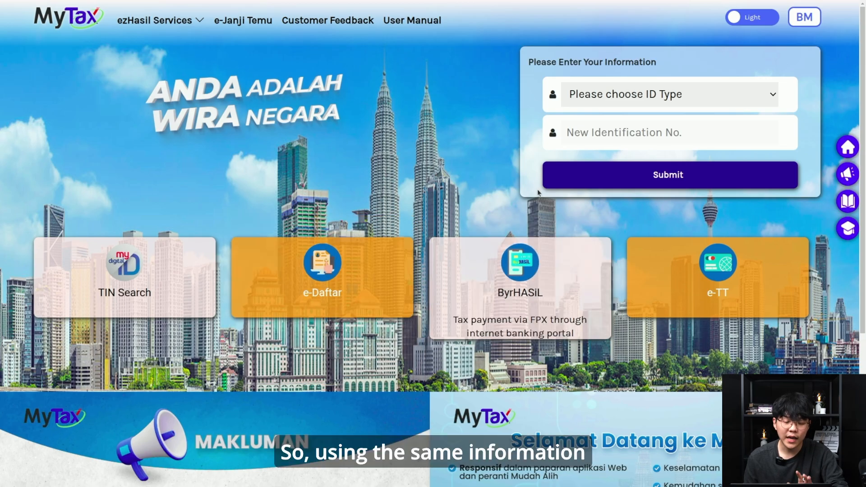
Choose Passport No. as the ID type, enter the passport number, and submit the MyTax login information.
click(600, 96)
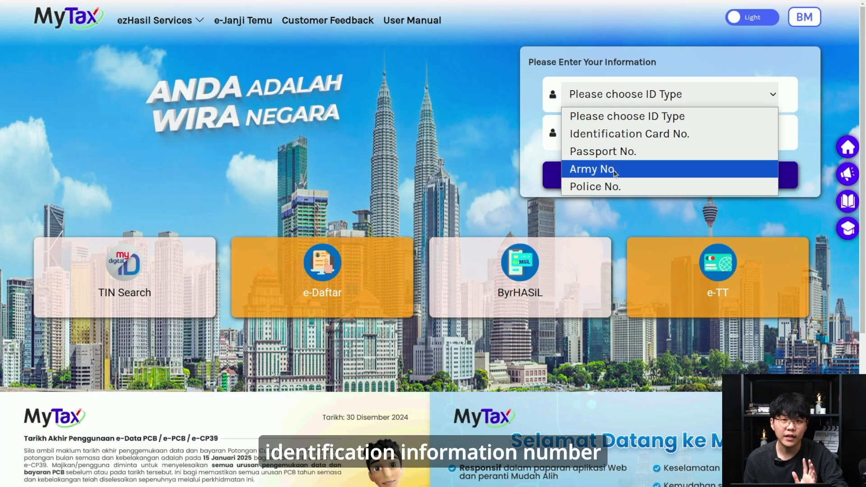
click(620, 153)
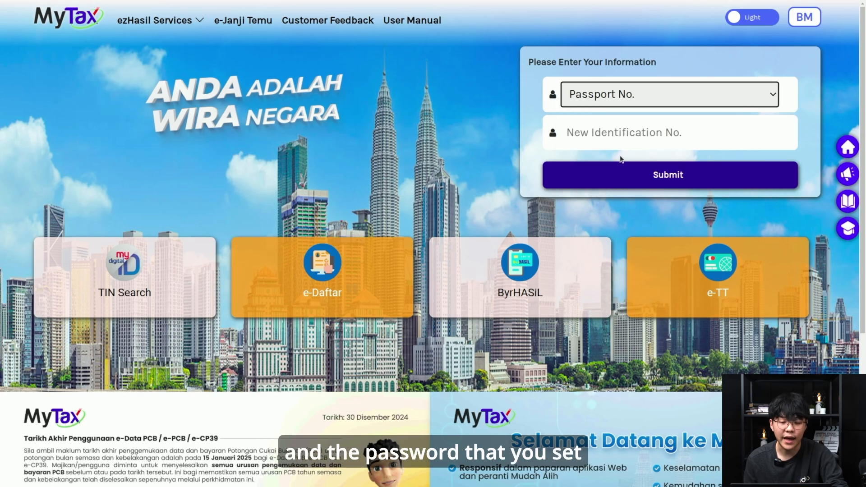
click(625, 128)
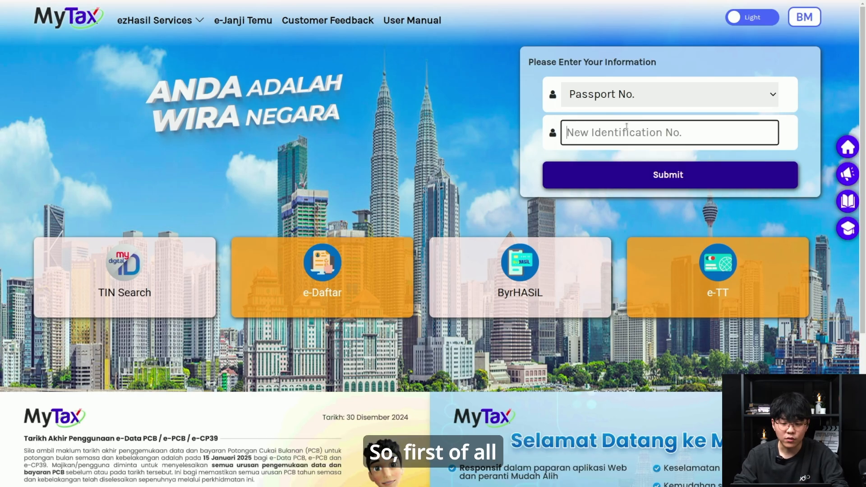
text(*)
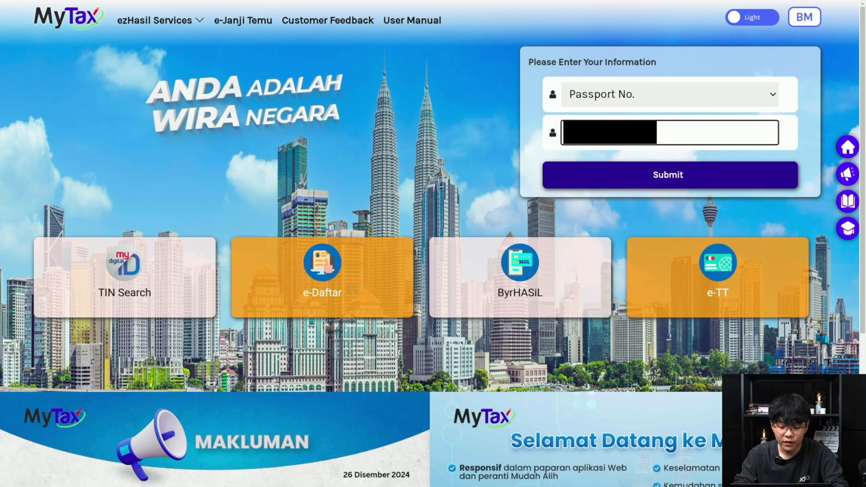
click(622, 176)
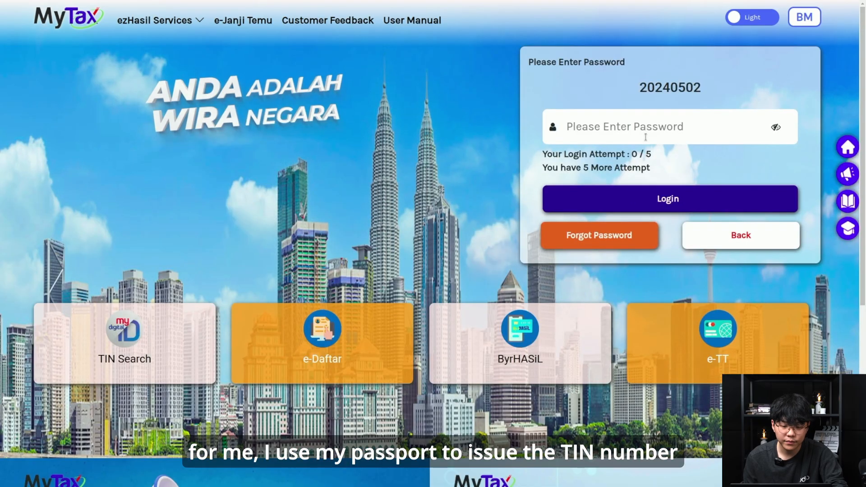
Try to log in to MyTax with the account password.
click(645, 137)
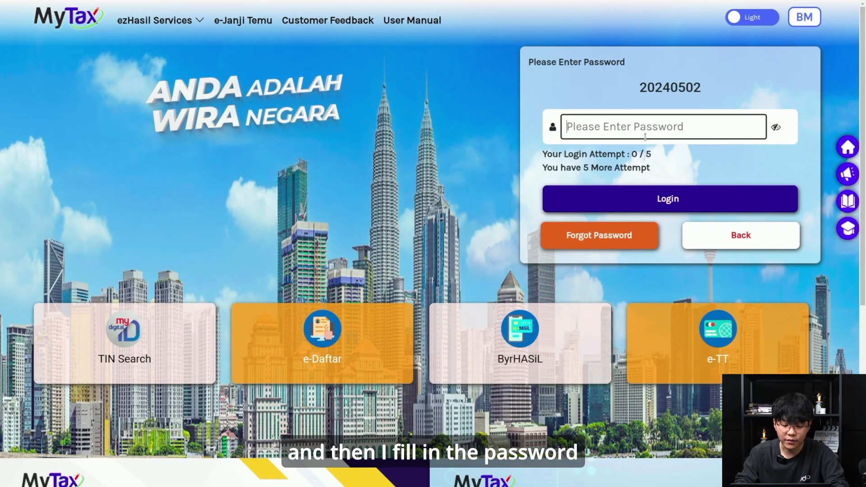
text(•••••••••••)
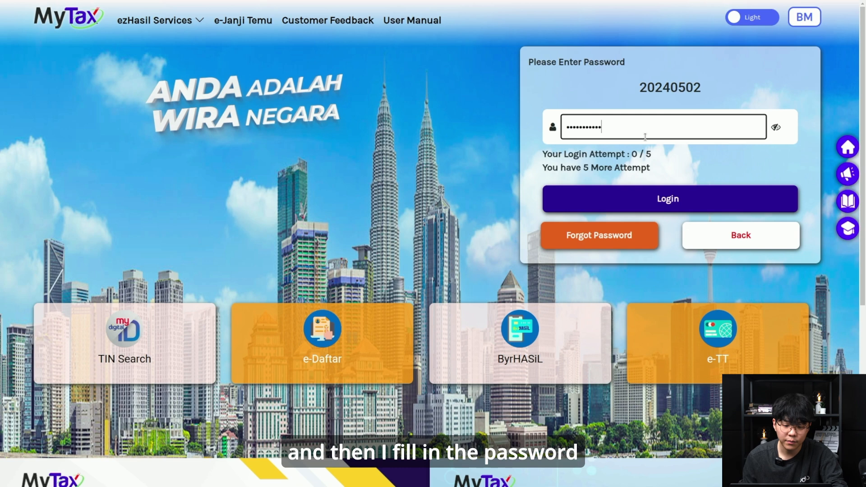
click(676, 205)
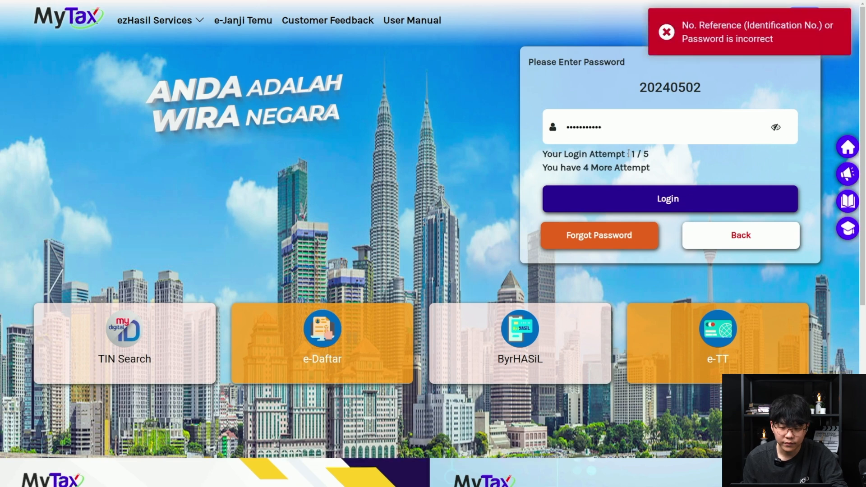
Replace the entry in the password field with the correct account password and log in to MyTax.
drag(638, 129, 489, 131)
text(•••••••••)
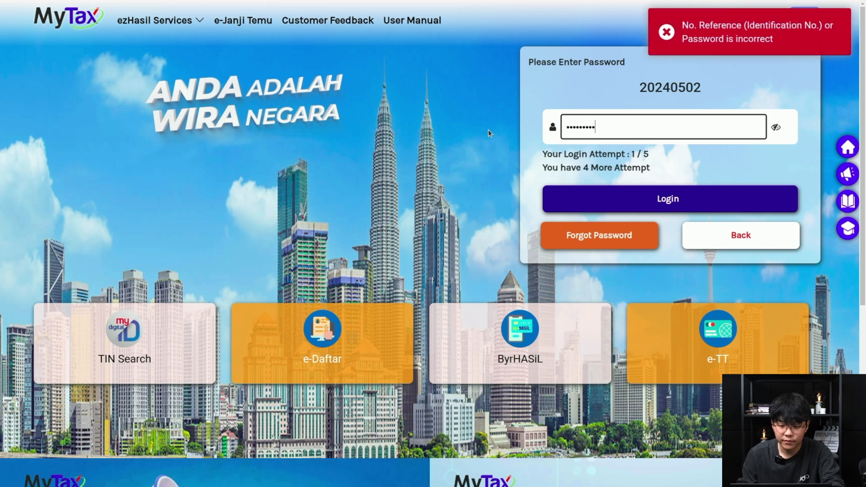
text(•)
click(578, 190)
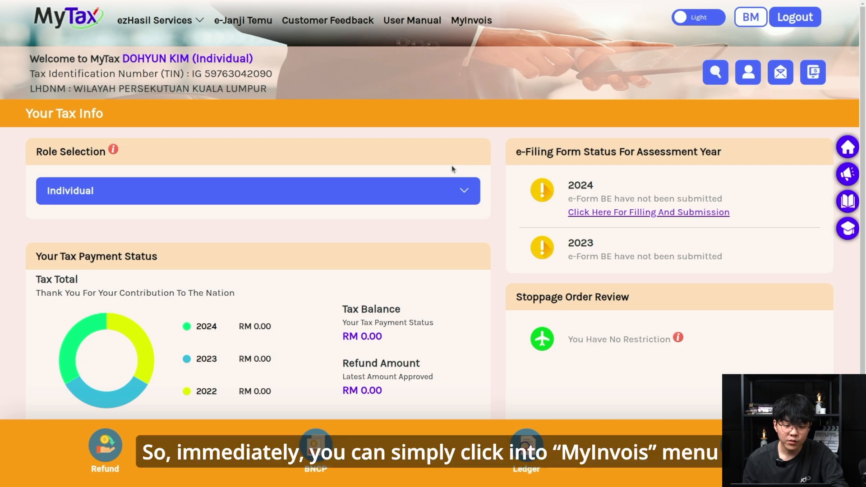
Open the MyInvois portal from the MyTax account page.
click(480, 28)
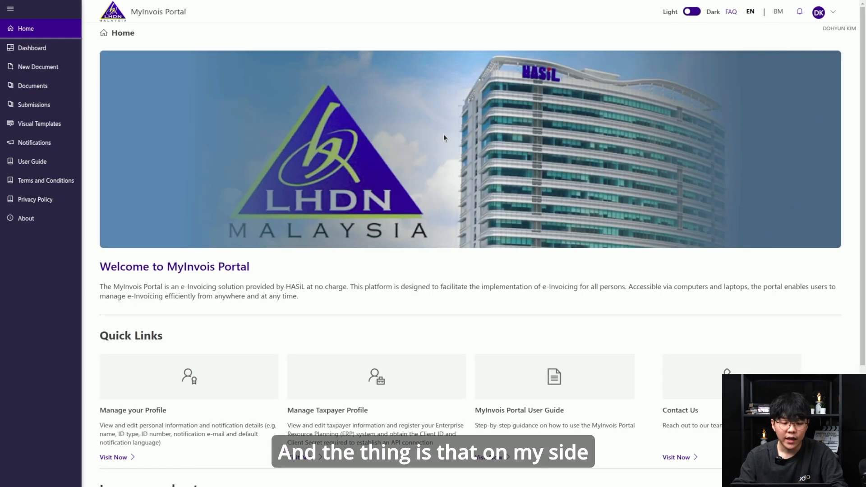
key(alt+Tab)
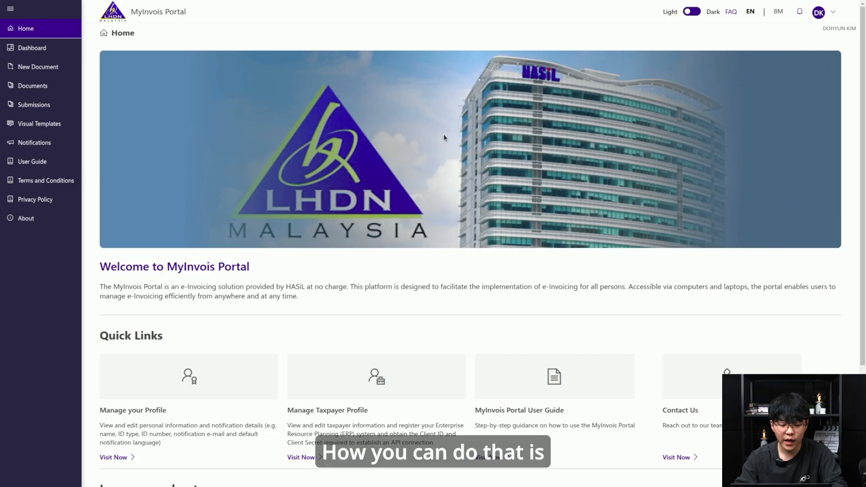
Search Google for "myinvois preproduction" in a new browser tab and open the preprod.myinvois.hasil.gov.my site.
key(ctrl+t)
click(444, 136)
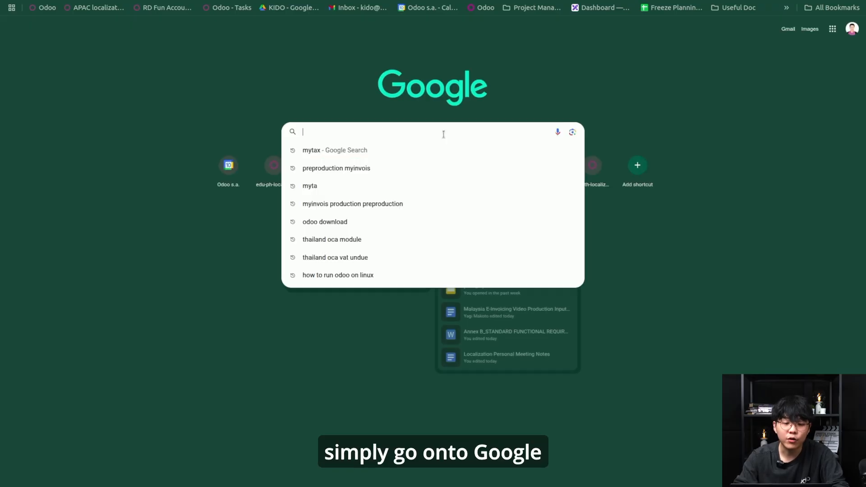
text(myinvois)
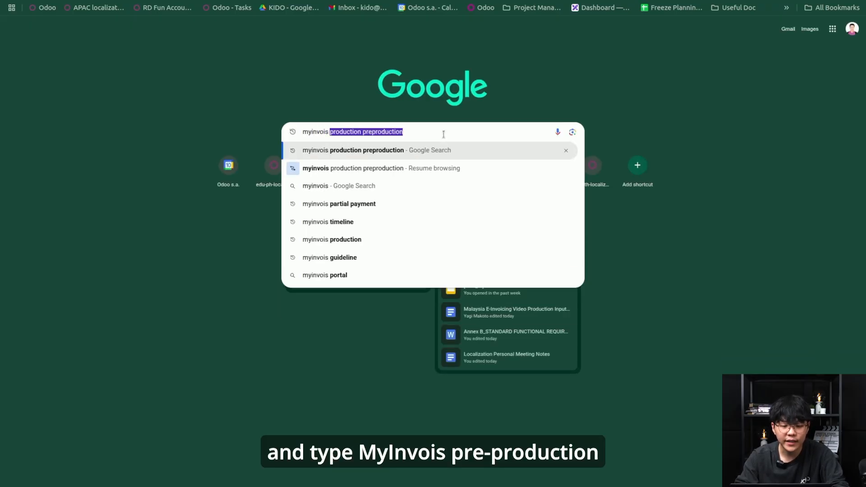
text( preproduction)
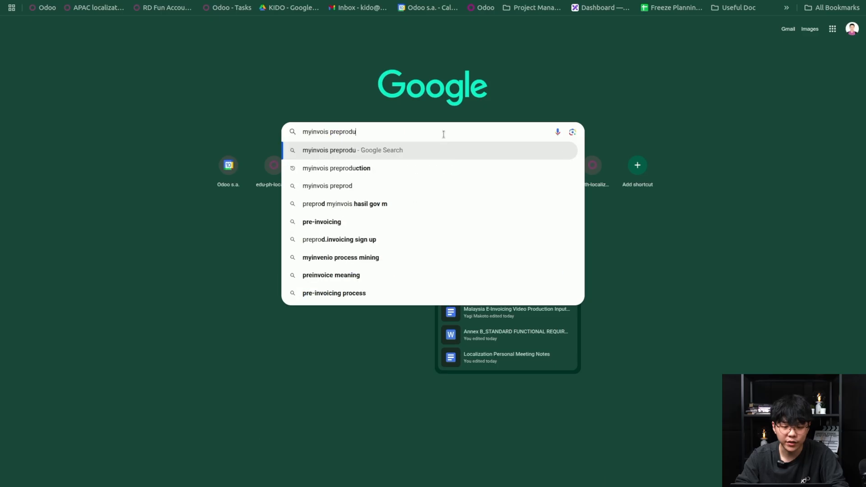
key(Return)
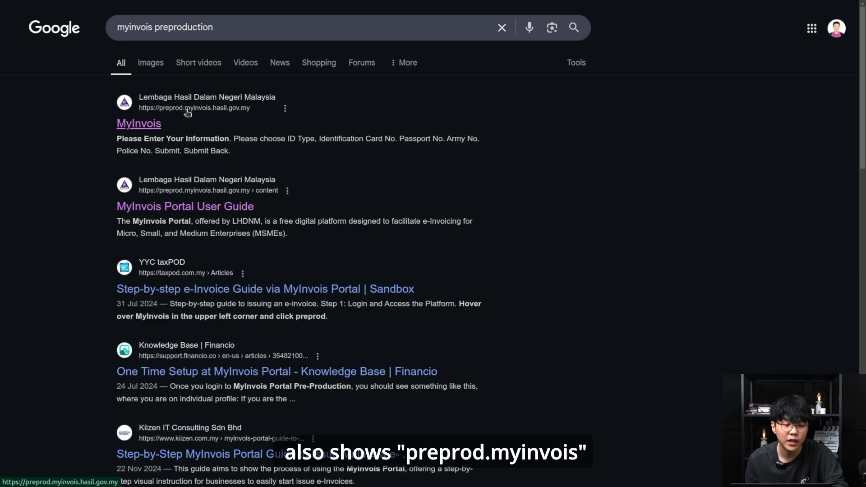
click(155, 125)
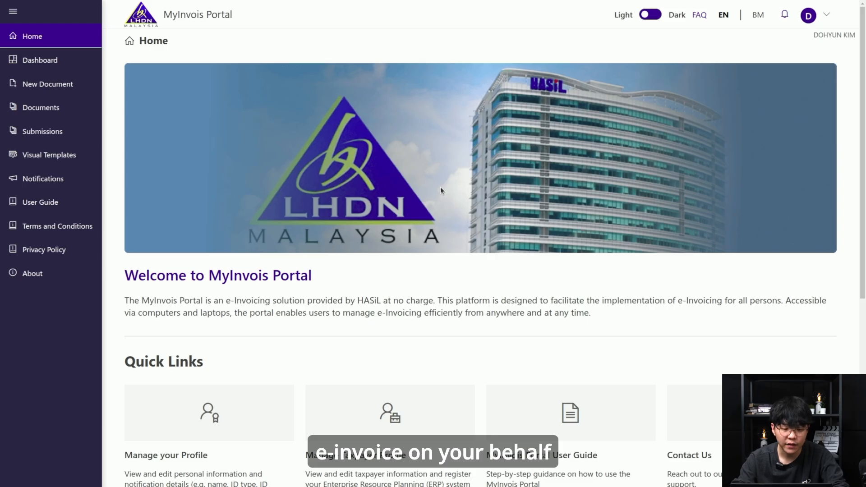
Switch to the presentation and advance from Preparation Steps to the "Add Odoo as an intermediary" slide.
key(alt+Tab)
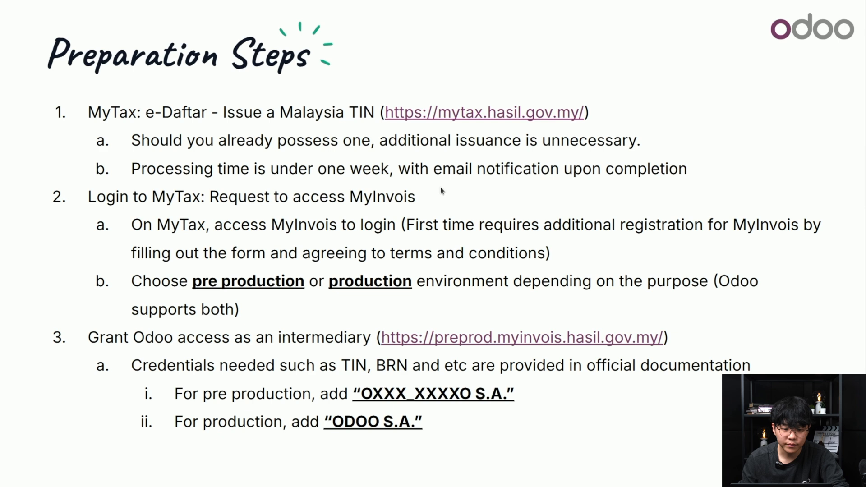
key(Right)
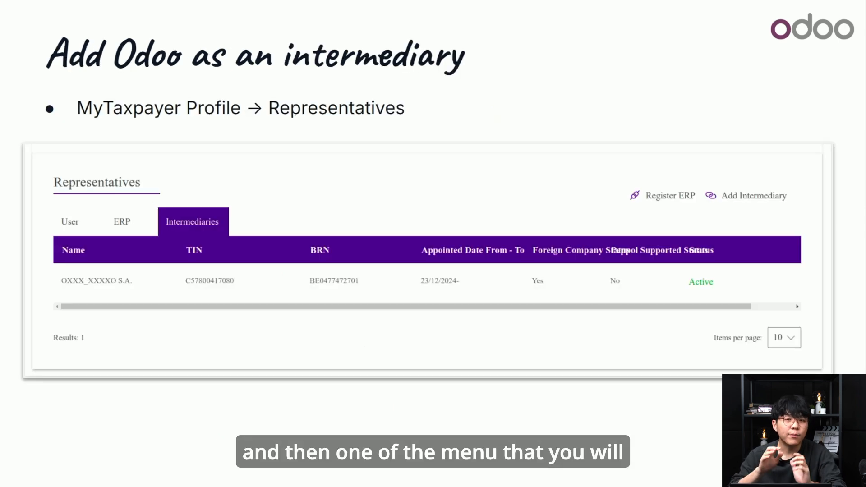
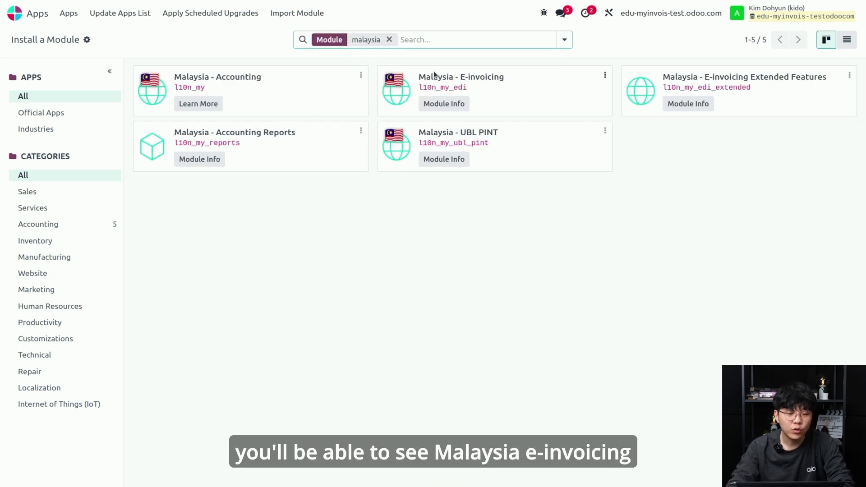
Examine the Malaysia - E-invoicing and Malaysia - E-invoicing Extended Features modules among the apps filtered by "malaysia".
drag(419, 77, 504, 77)
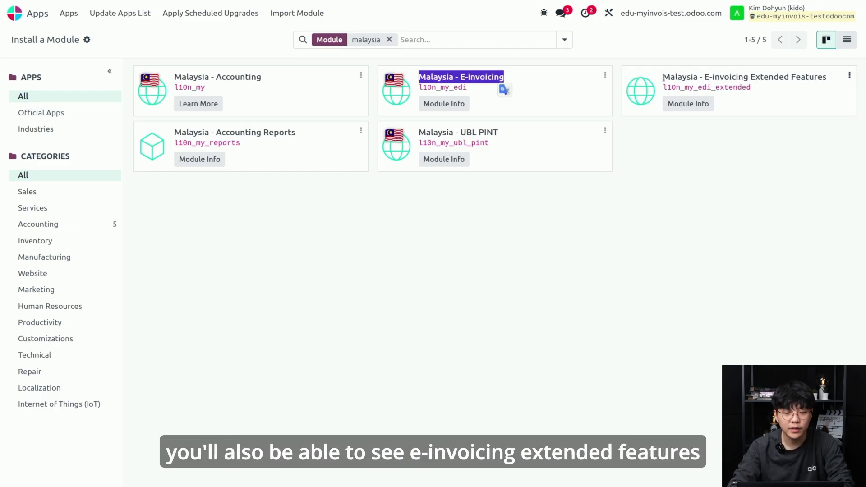
drag(663, 78, 830, 89)
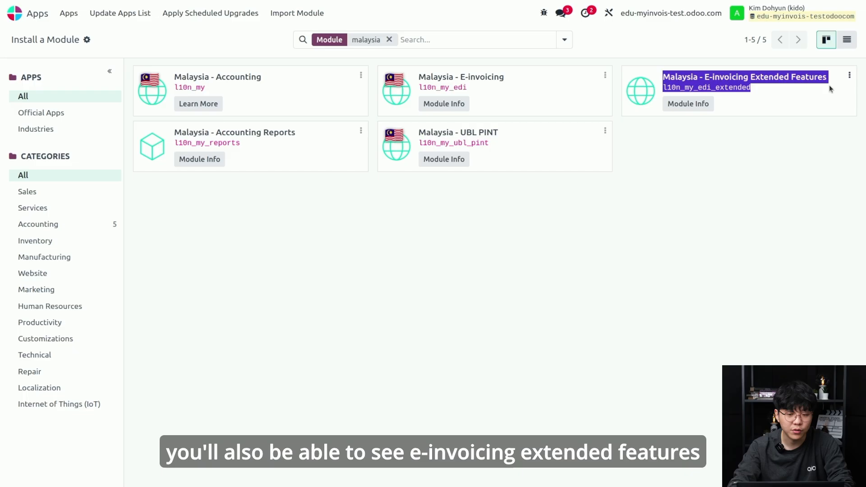
click(710, 154)
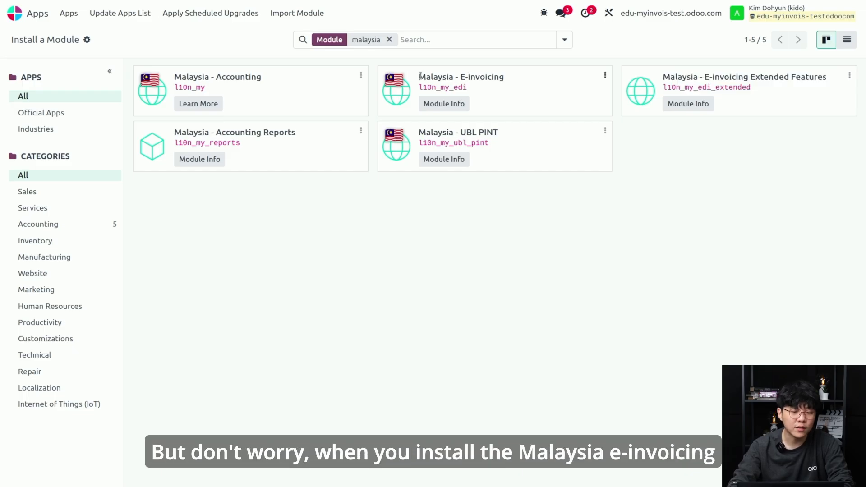
drag(420, 77, 507, 79)
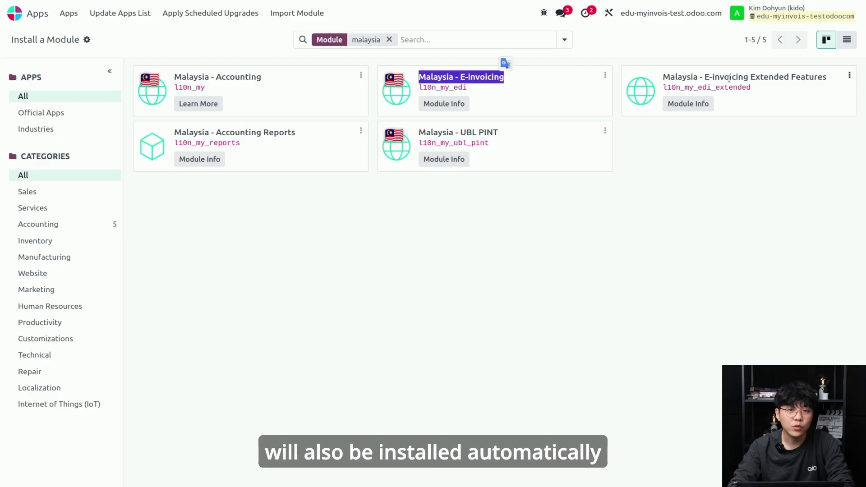
click(664, 247)
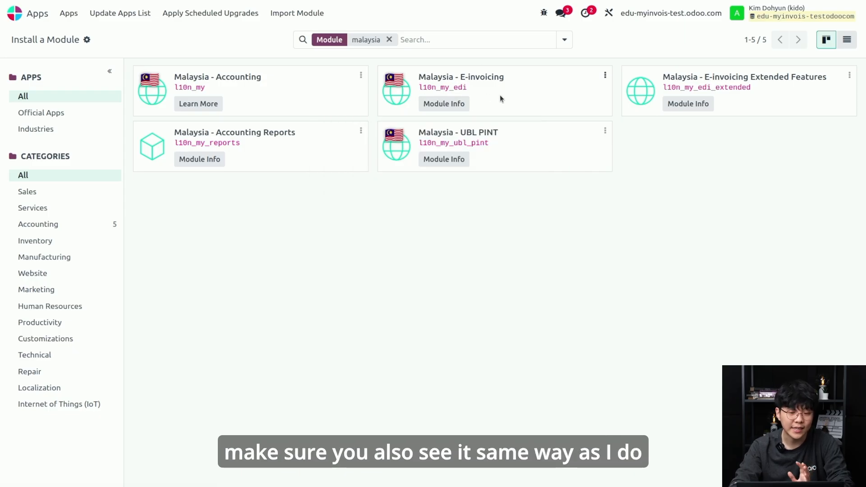
drag(422, 78, 512, 83)
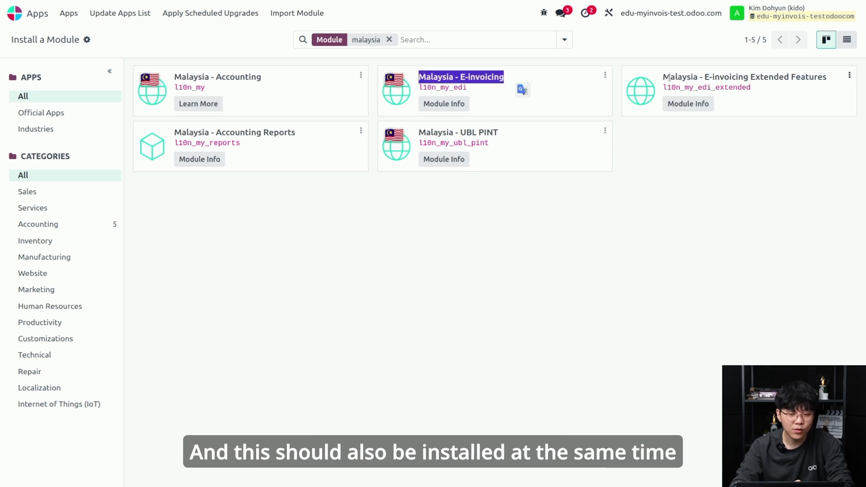
drag(668, 78, 830, 81)
click(633, 210)
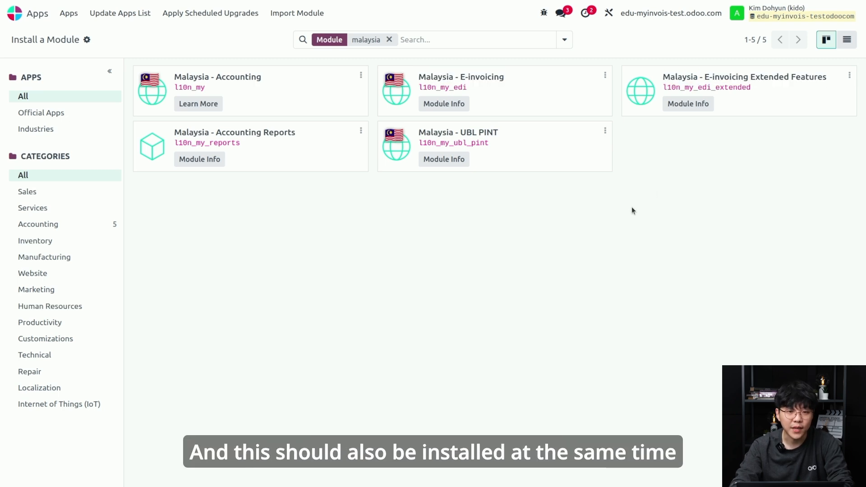
Go to Odoo's general settings and open the company's information form for updating.
click(15, 14)
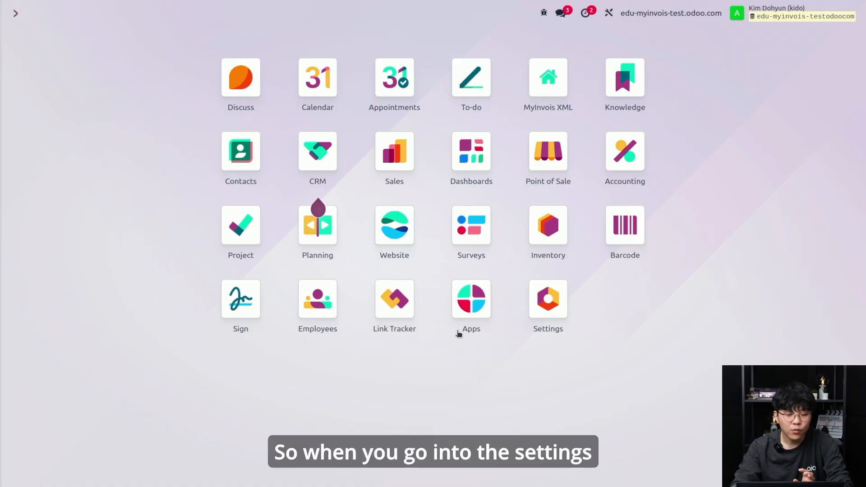
click(551, 307)
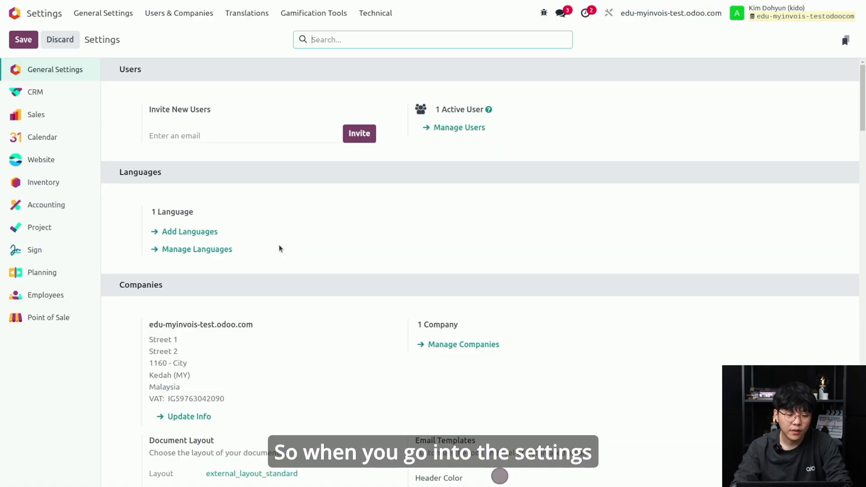
scroll(290, 248, down, 3)
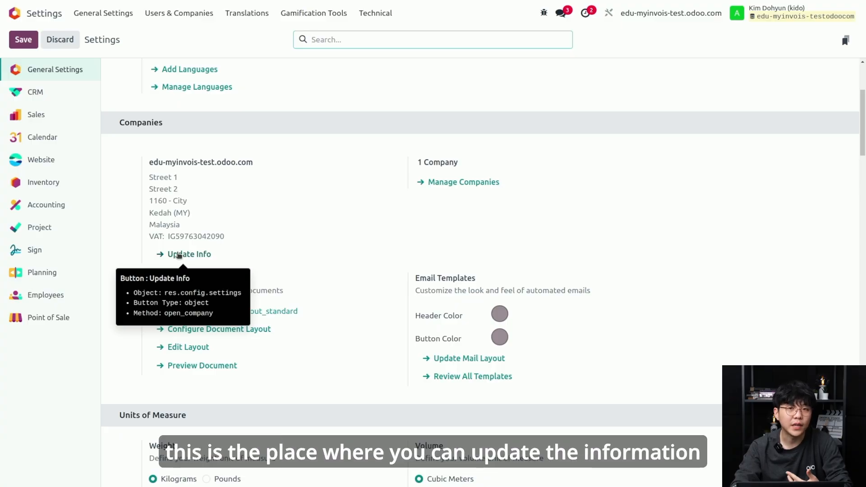
click(179, 255)
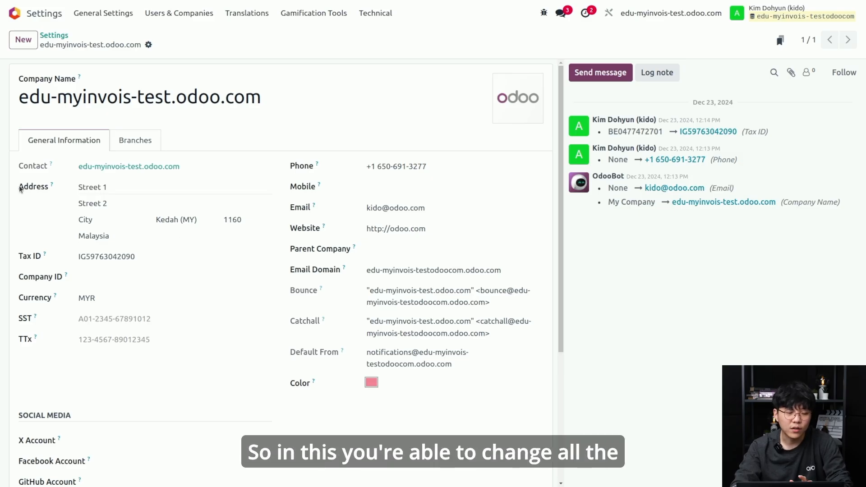
Review the company form's Address, Phone and Tax ID fields required for e-invoicing.
drag(19, 187, 54, 191)
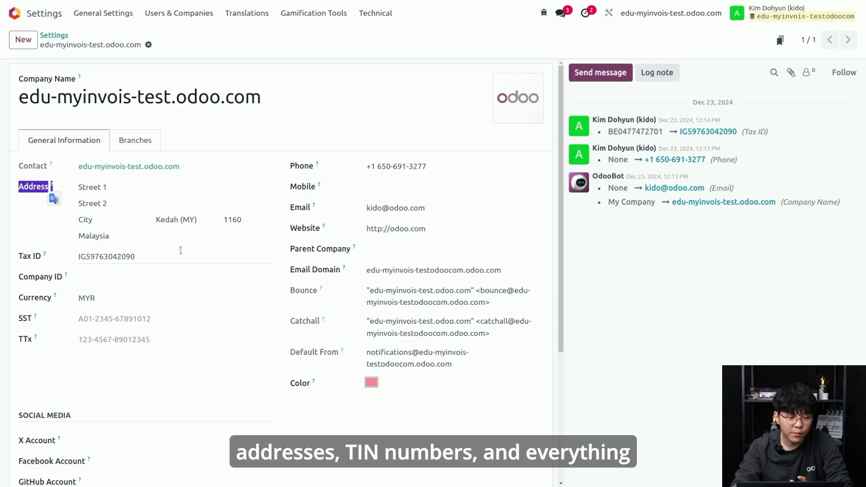
click(338, 145)
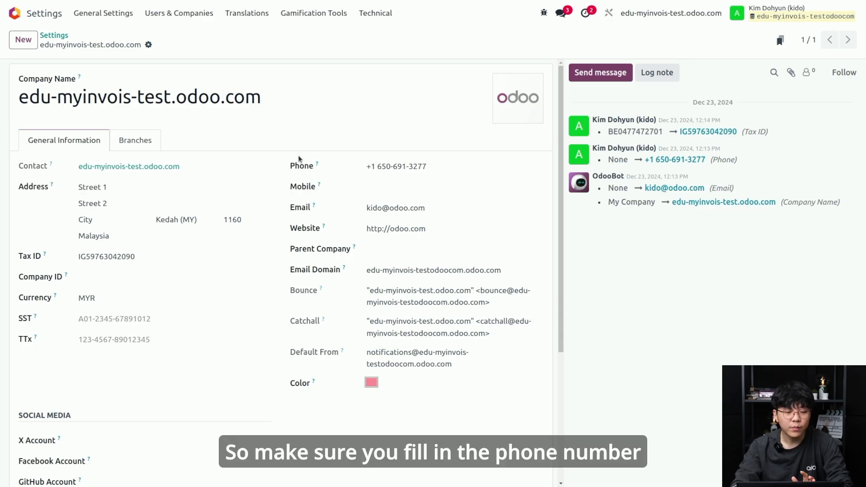
drag(289, 166, 314, 172)
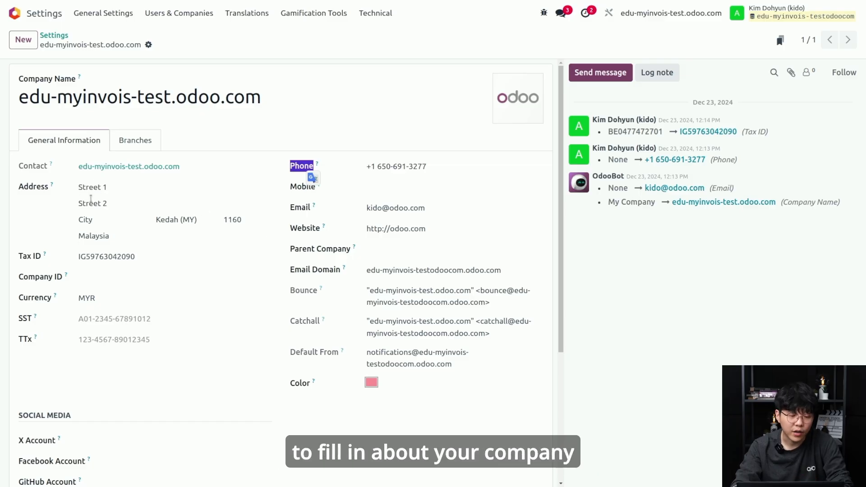
drag(148, 259, 76, 256)
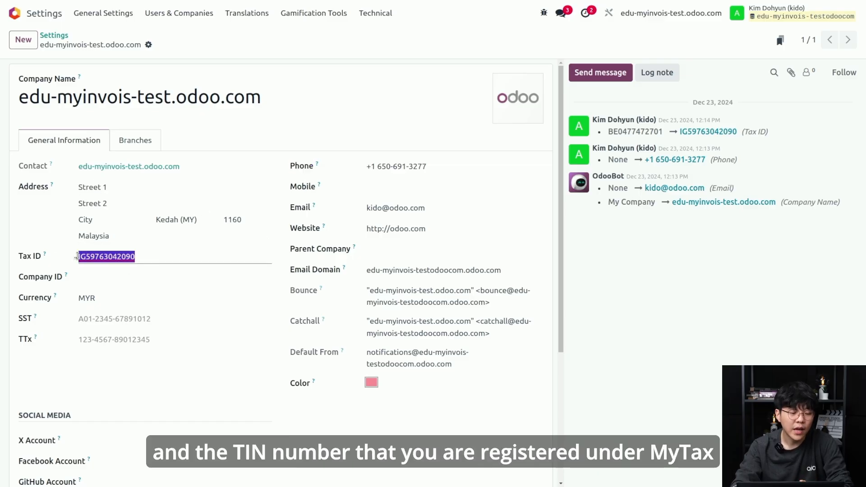
Examine the company form's E-Invoicing section together with the Tax ID field it relates to.
click(73, 255)
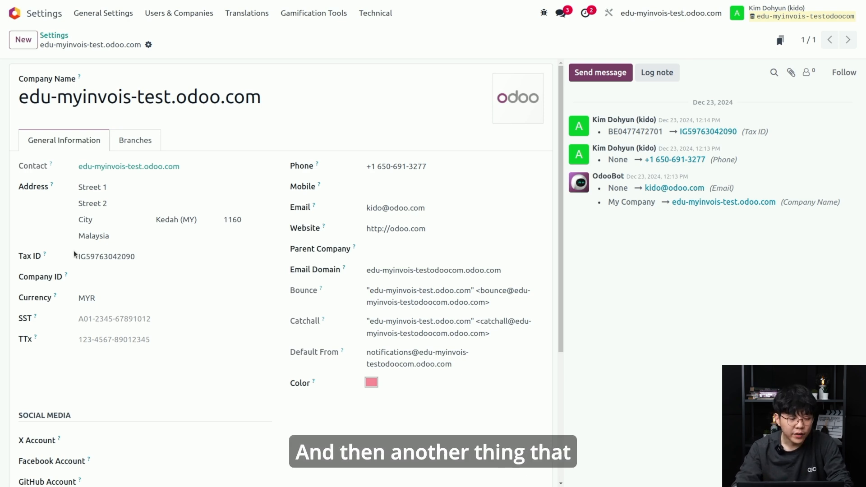
scroll(125, 264, down, 4)
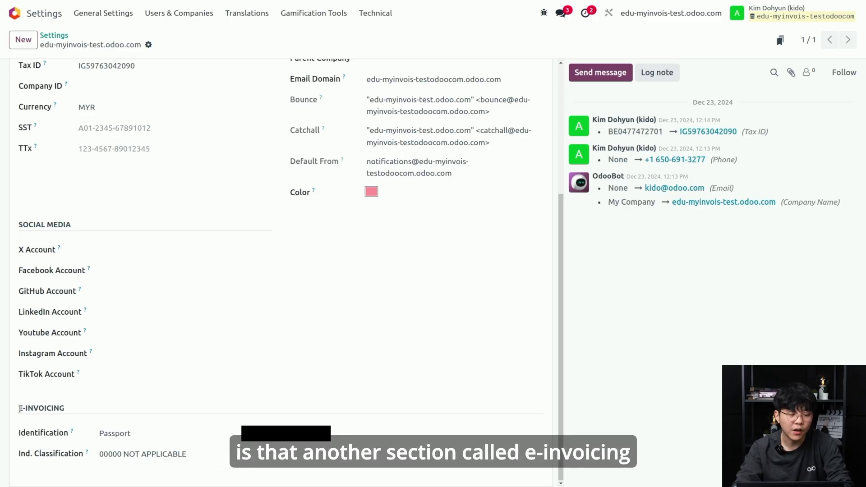
drag(19, 408, 65, 413)
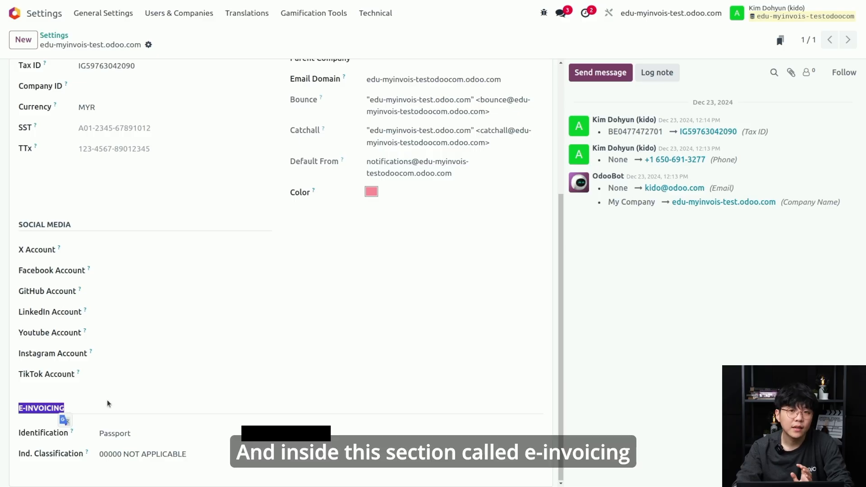
click(90, 408)
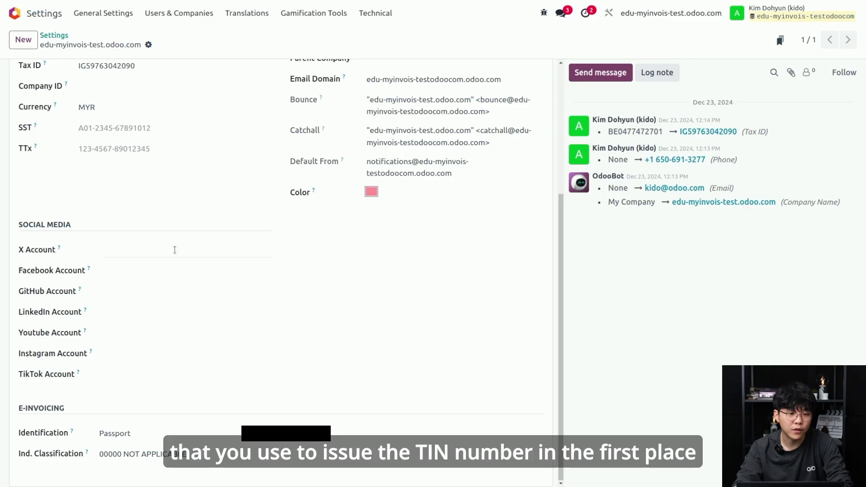
scroll(174, 248, up, 3)
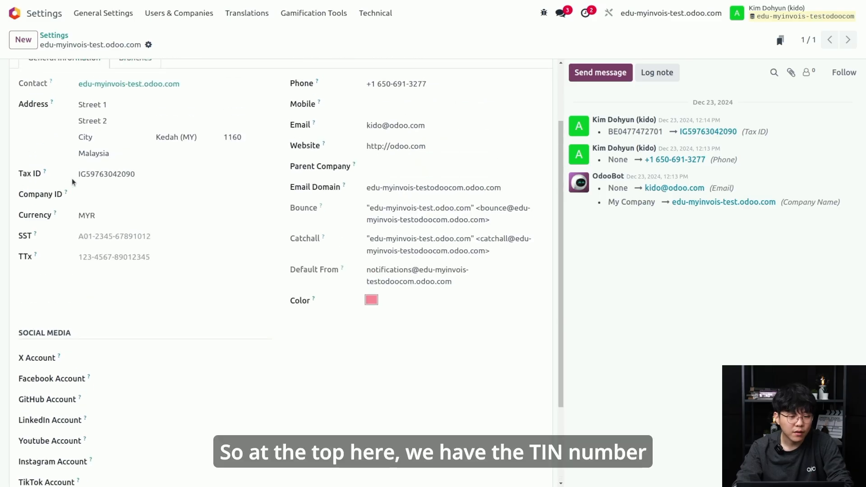
double_click(144, 174)
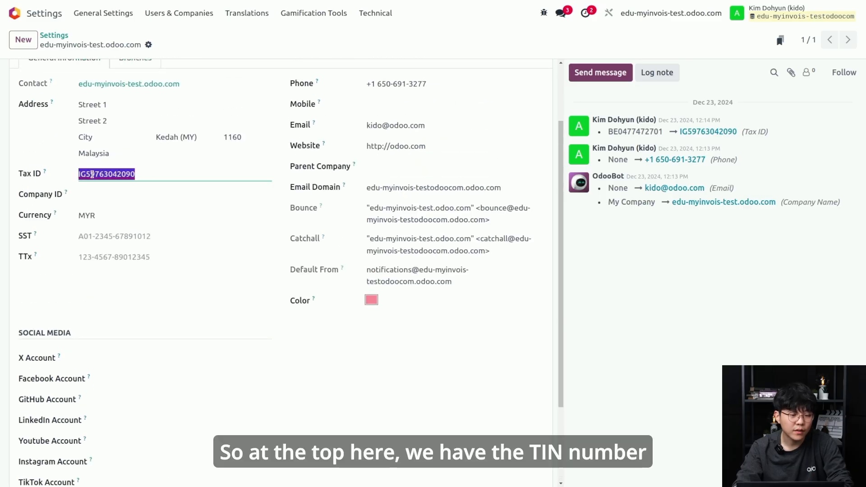
scroll(112, 242, down, 2)
scroll(112, 242, down, 1)
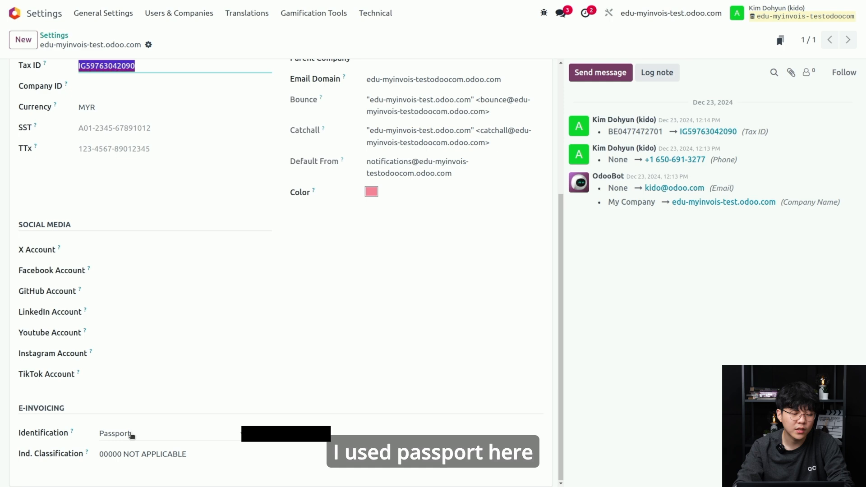
Review the available Identification types and Ind. Classification codes in the company form's E-Invoicing section.
click(131, 434)
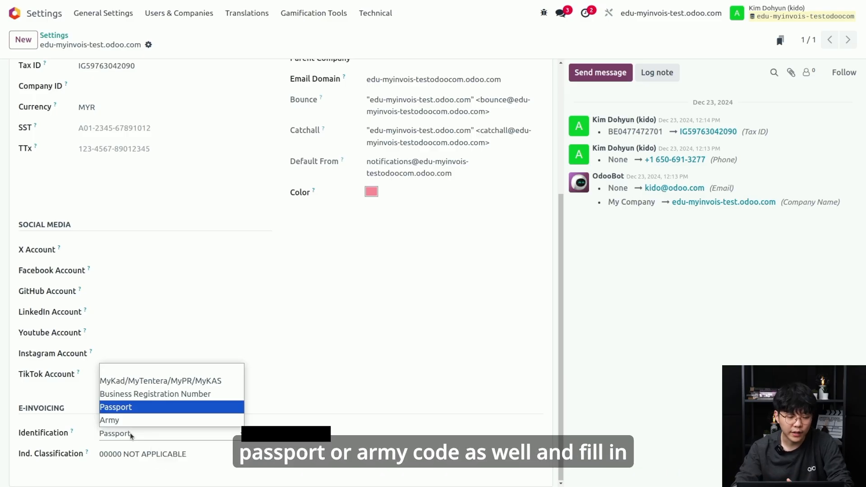
click(281, 437)
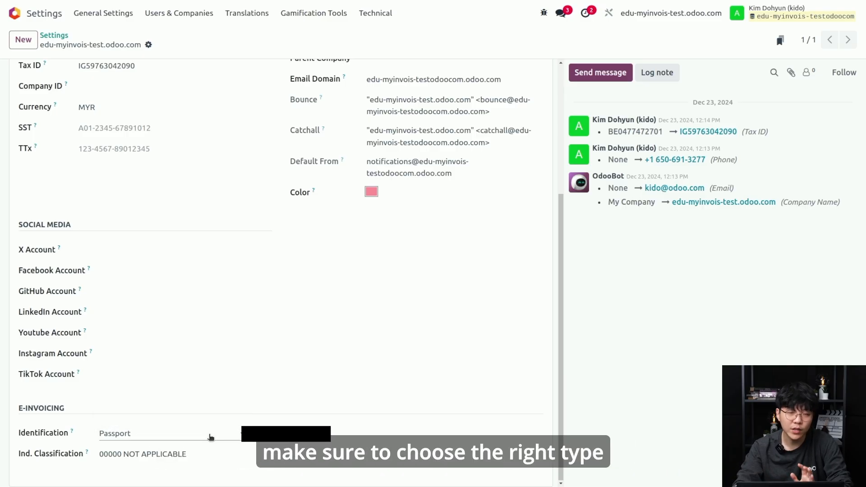
click(211, 437)
click(280, 436)
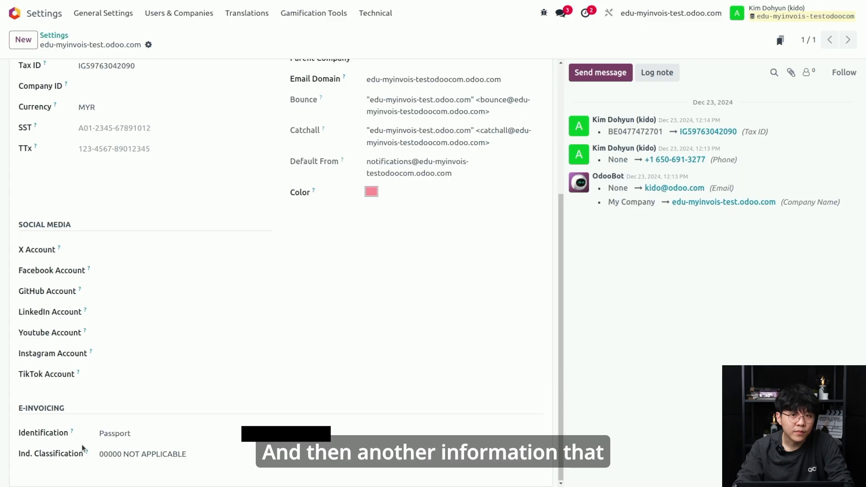
click(98, 454)
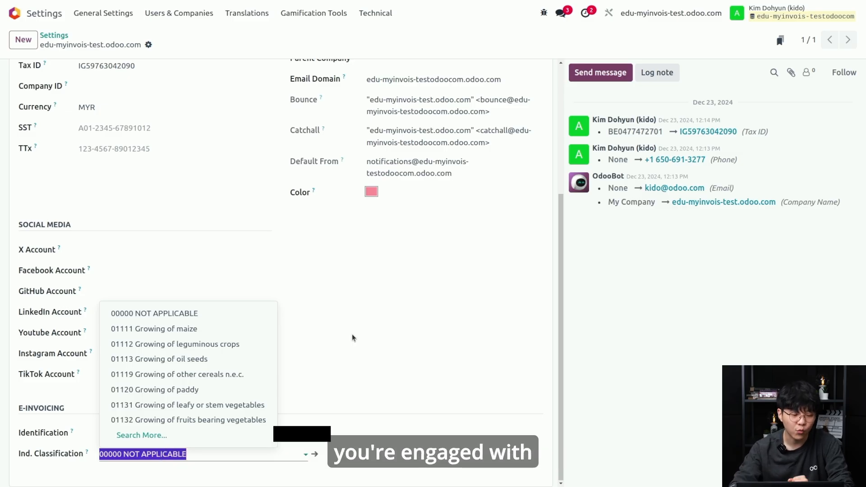
click(352, 337)
scroll(247, 402, up, 4)
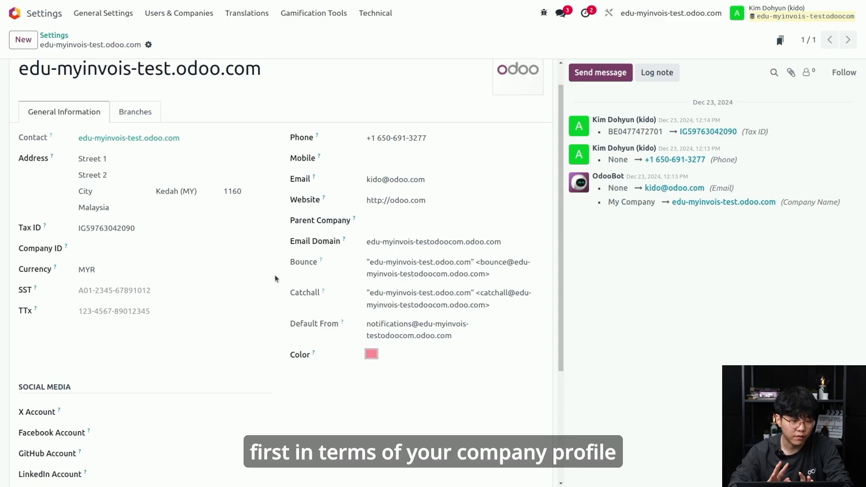
Advance the presentation one slide, and go to the Malaysian Electronic Invoicing section of Odoo's Accounting settings.
key(alt+Tab)
key(Right)
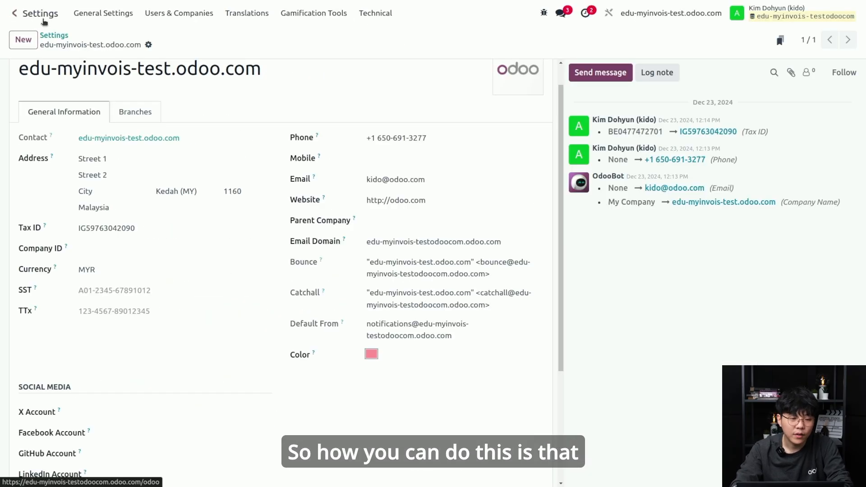
click(14, 13)
click(630, 152)
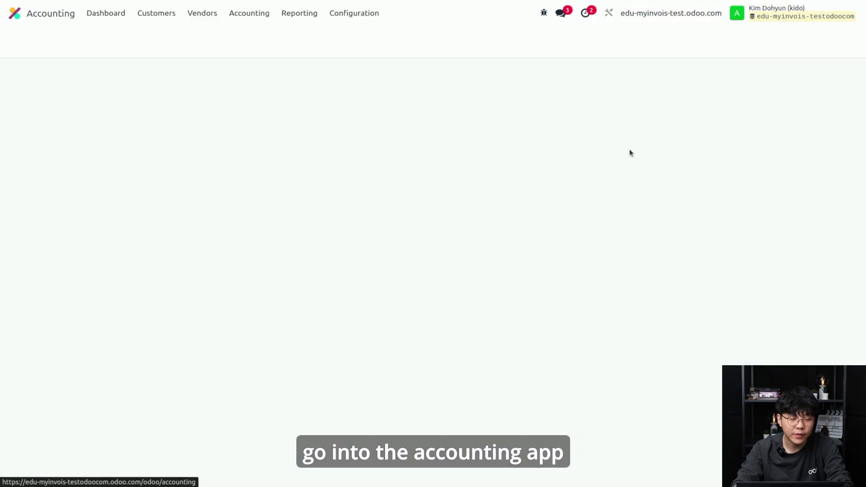
click(354, 13)
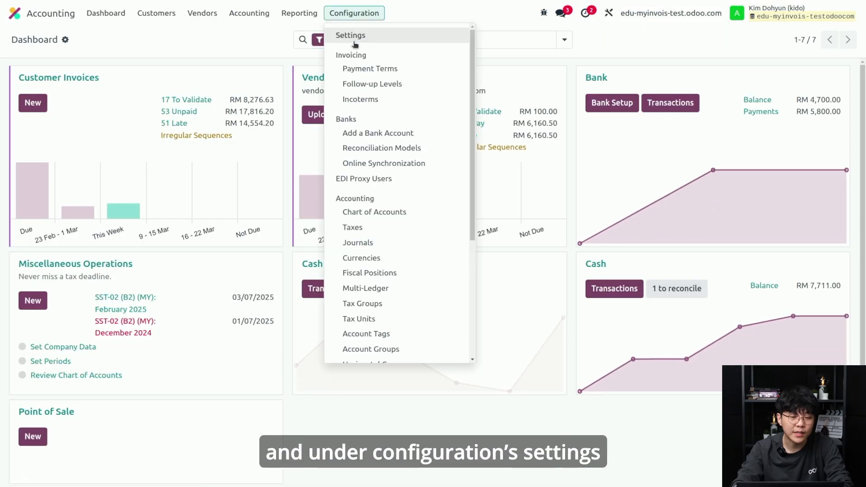
click(360, 36)
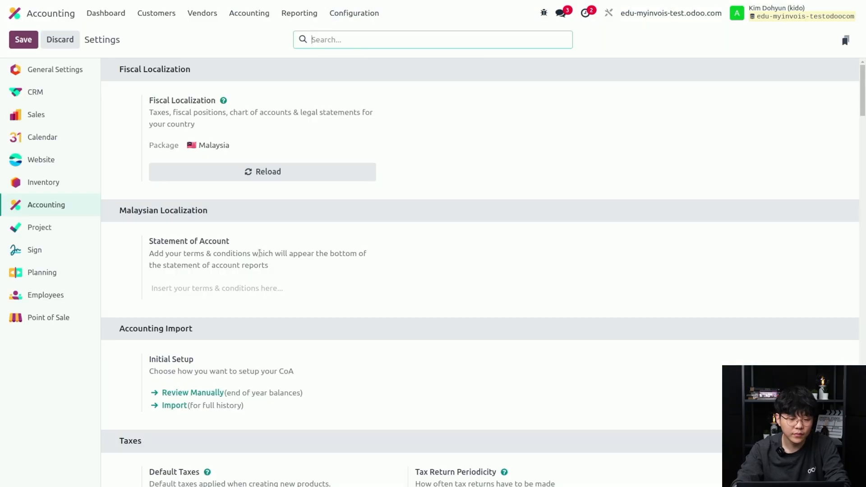
scroll(287, 233, down, 10)
scroll(298, 217, down, 15)
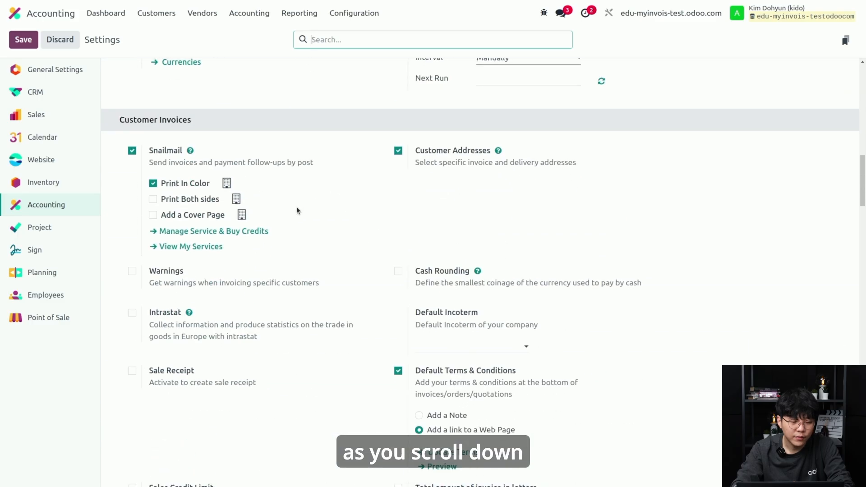
scroll(296, 208, down, 7)
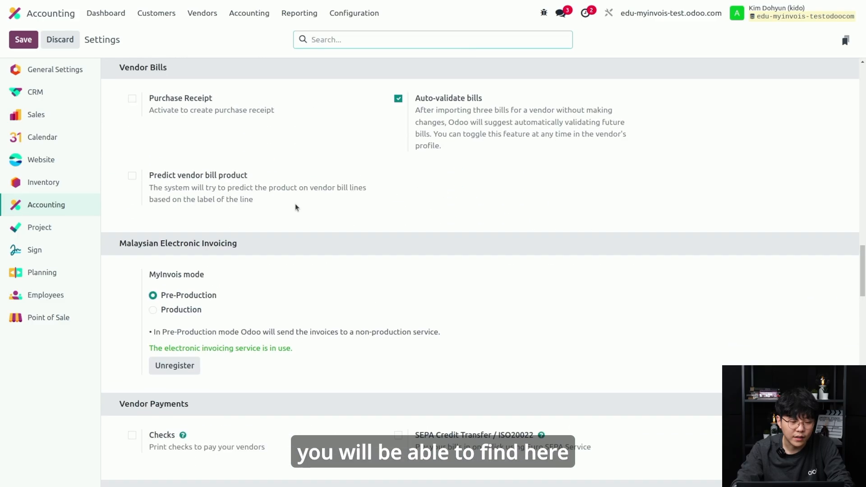
drag(124, 134, 235, 136)
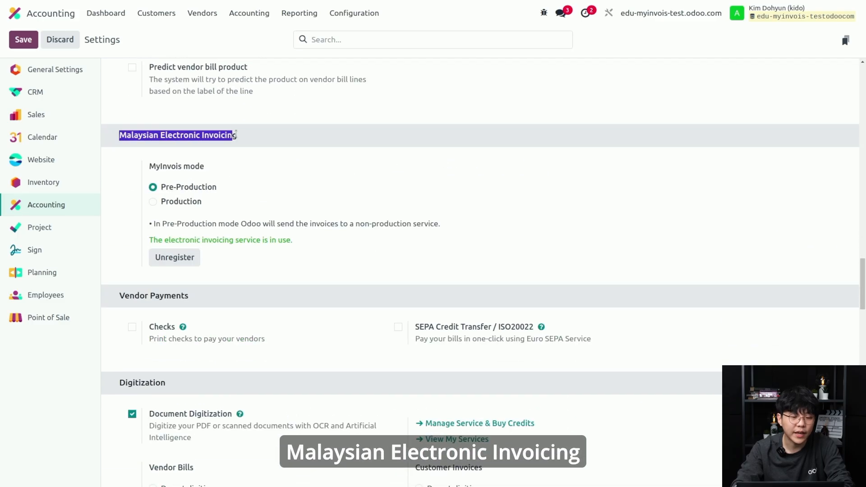
click(283, 157)
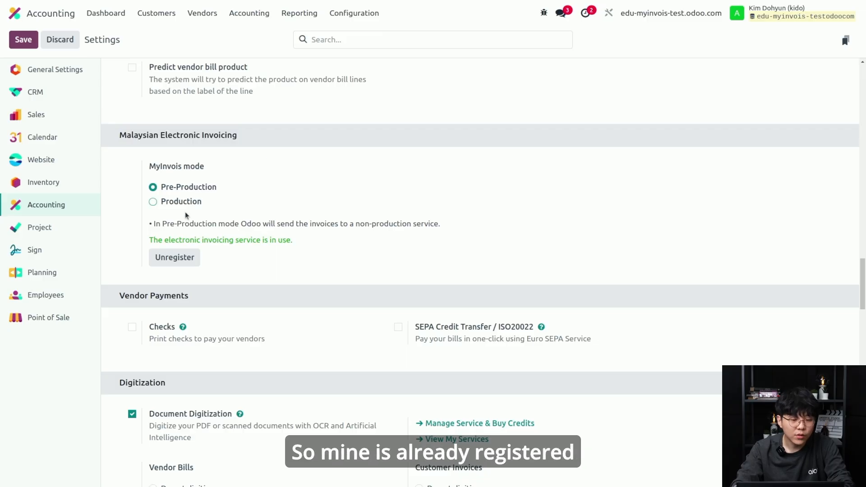
Unregister the electronic invoicing service, and review the Pre-Production and Production modes and the TIN notice for sending e-invoices.
click(184, 256)
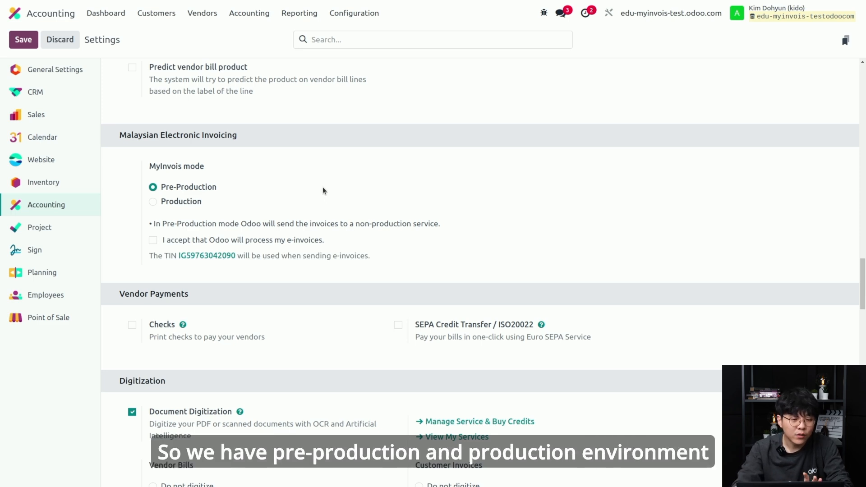
drag(221, 189, 152, 186)
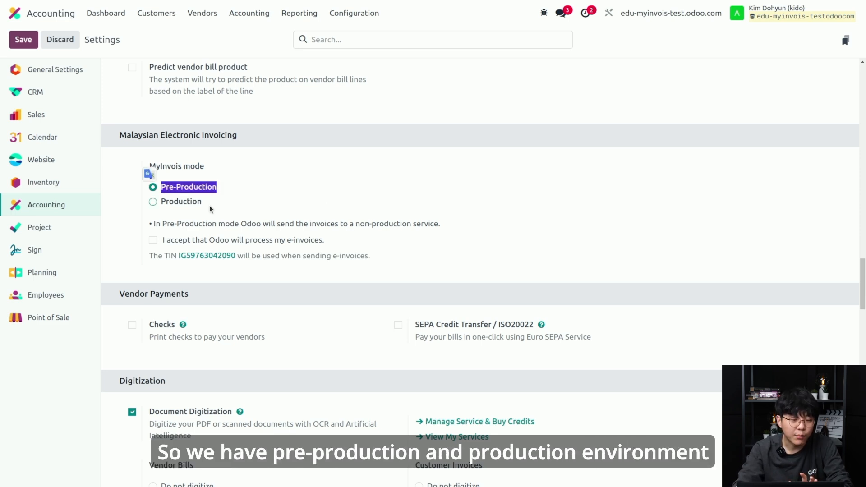
drag(201, 201, 162, 212)
click(314, 153)
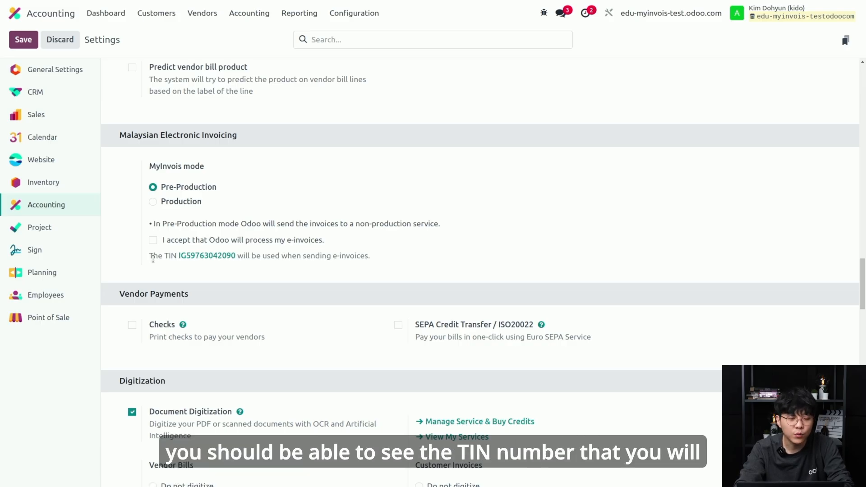
drag(163, 256, 380, 263)
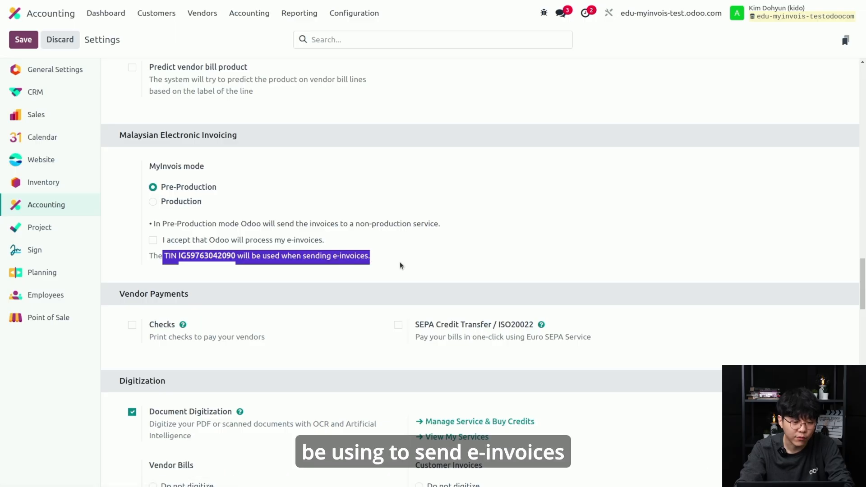
click(401, 261)
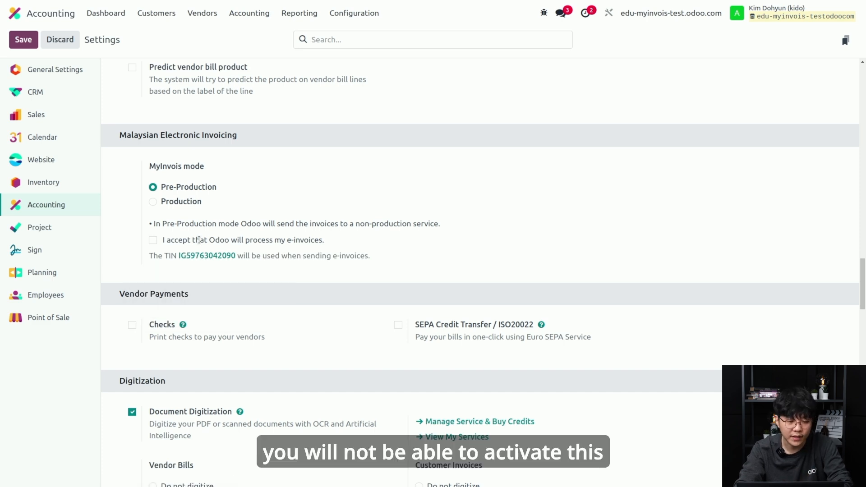
drag(151, 256, 360, 252)
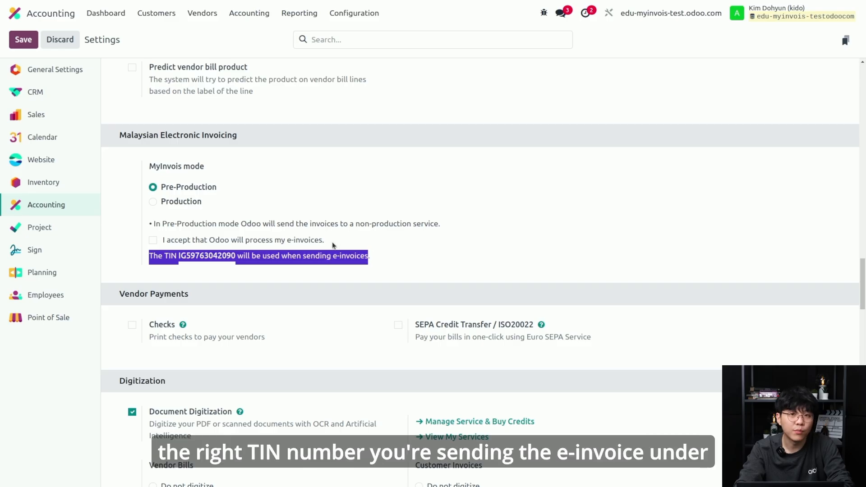
click(228, 226)
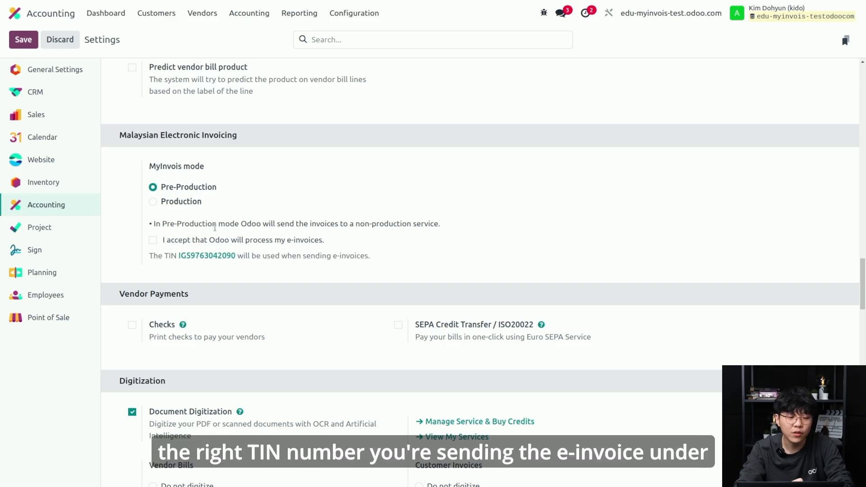
Accept that Odoo will process the e-invoices, and register the company for MyInvois in Pre-Production mode.
click(153, 241)
drag(168, 241, 340, 247)
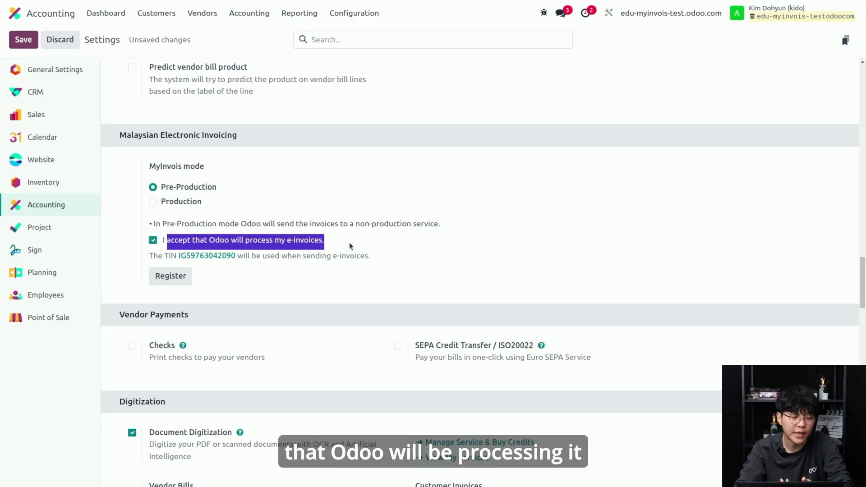
click(349, 245)
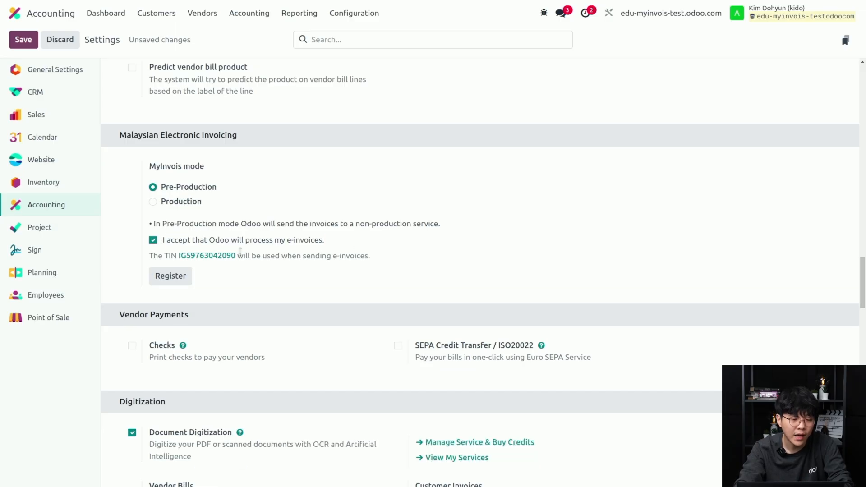
click(167, 280)
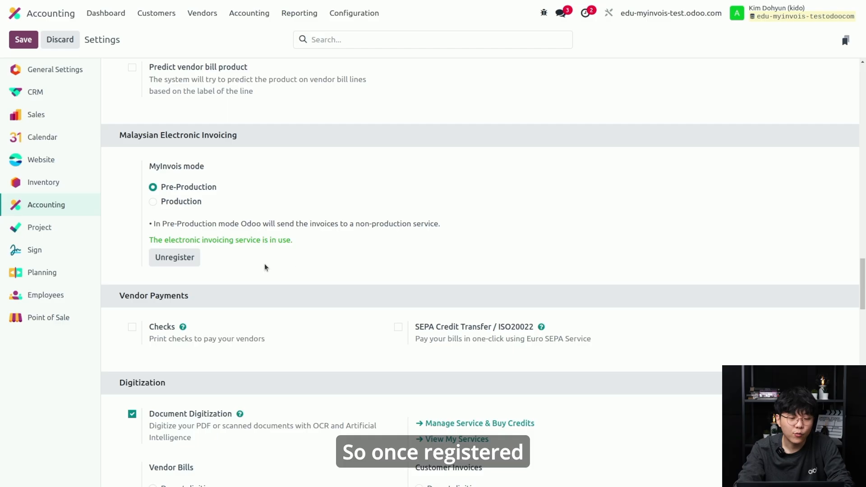
drag(147, 239, 307, 244)
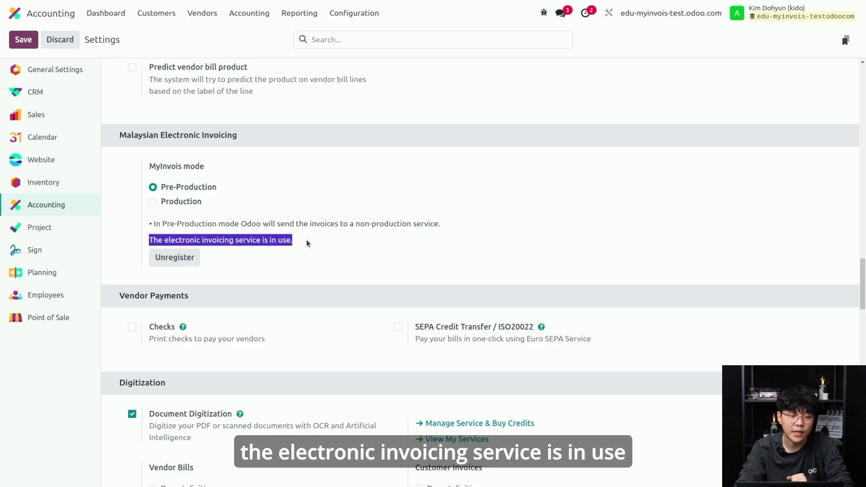
click(306, 240)
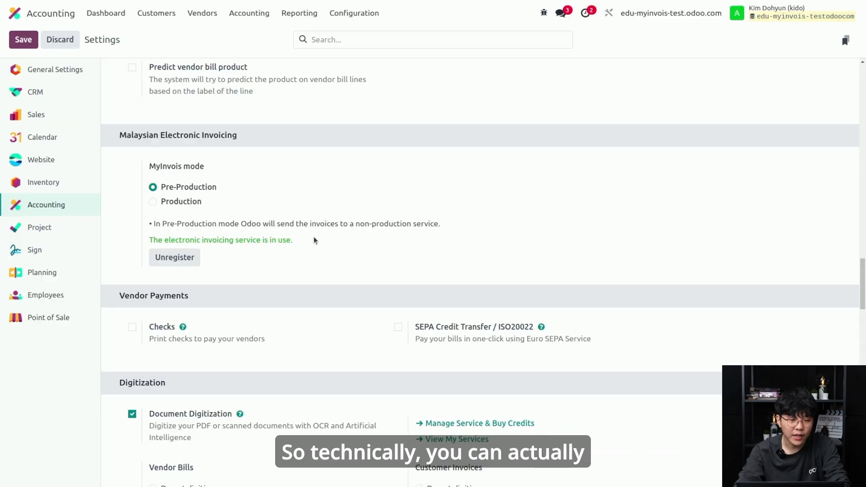
Open the list of customer products in Accounting.
scroll(235, 95, up, 3)
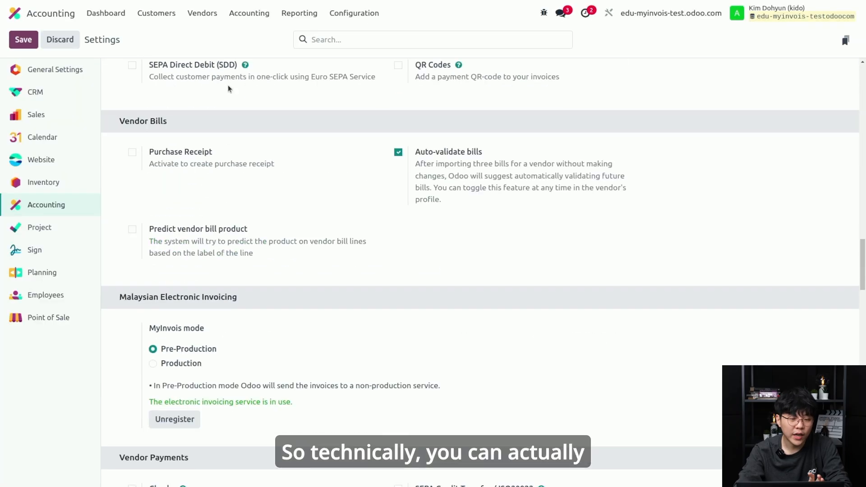
click(160, 14)
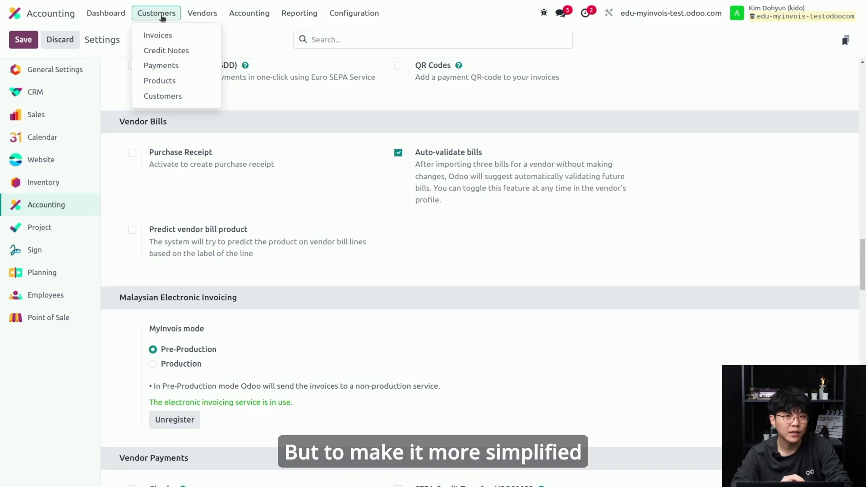
click(165, 81)
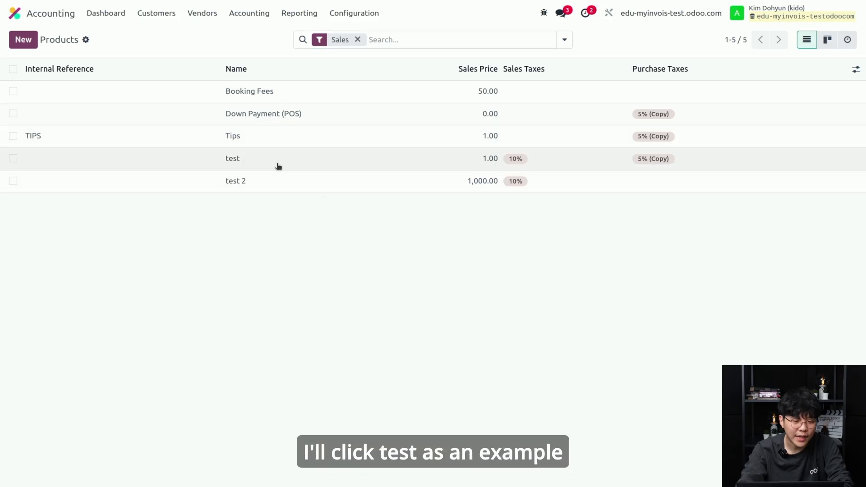
Open the product named test and set its Malaysian classification code to (022) Others.
click(278, 166)
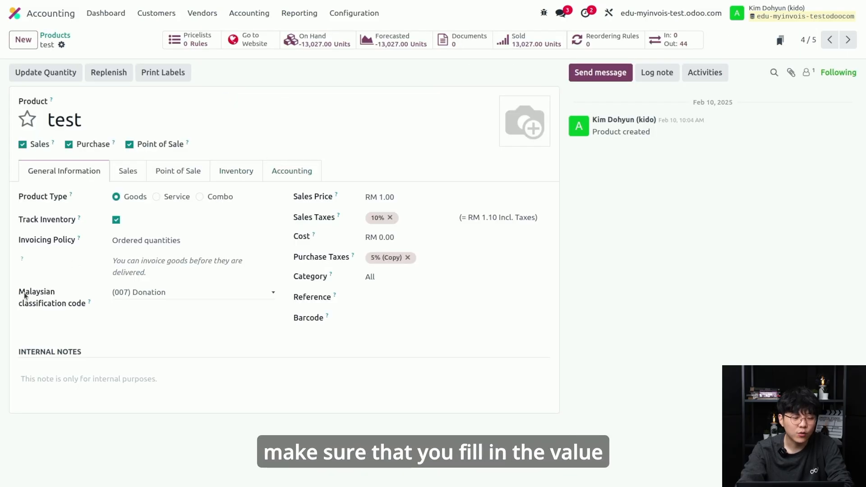
drag(20, 291, 100, 310)
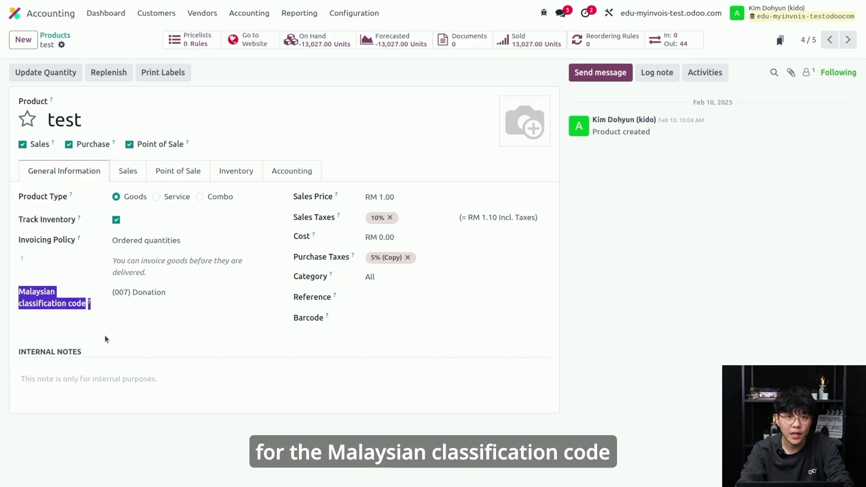
click(142, 299)
click(145, 299)
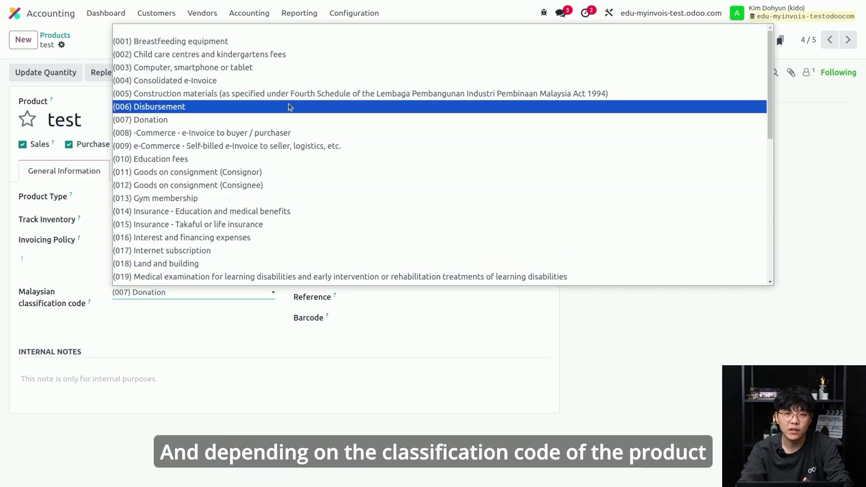
scroll(288, 109, down, 5)
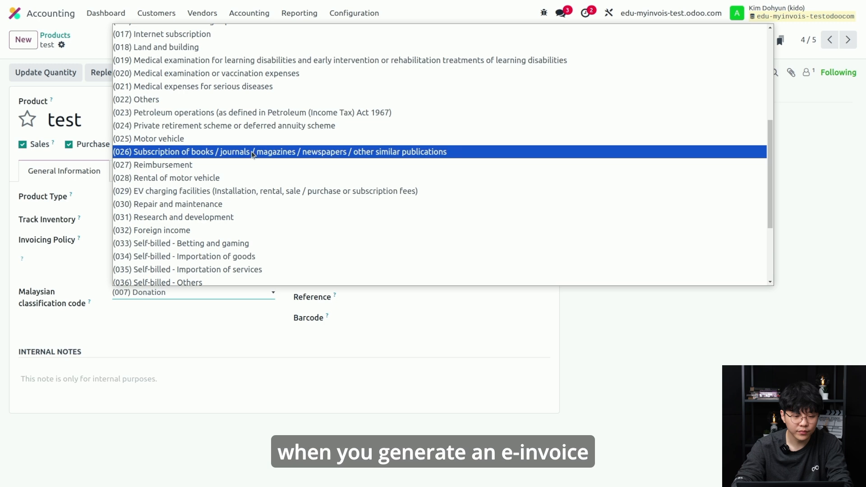
scroll(252, 156, up, 4)
scroll(228, 170, down, 1)
click(171, 207)
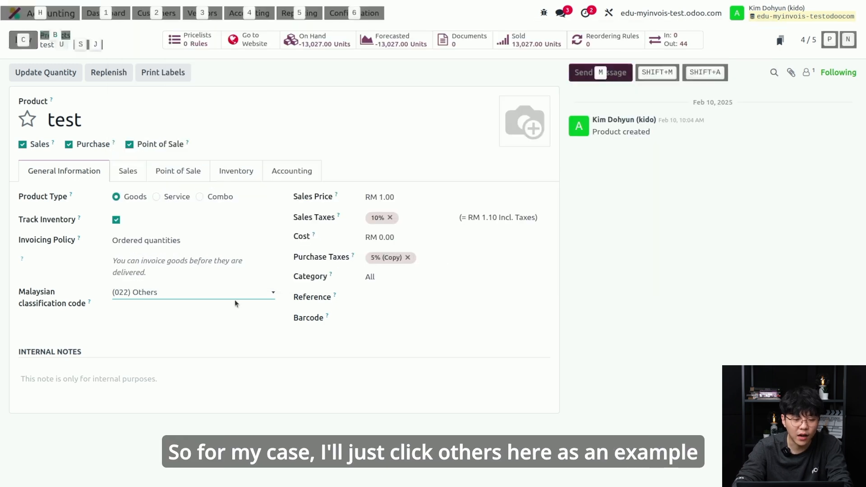
Set the test product's sales price to RM 1,000 and save the product.
click(401, 199)
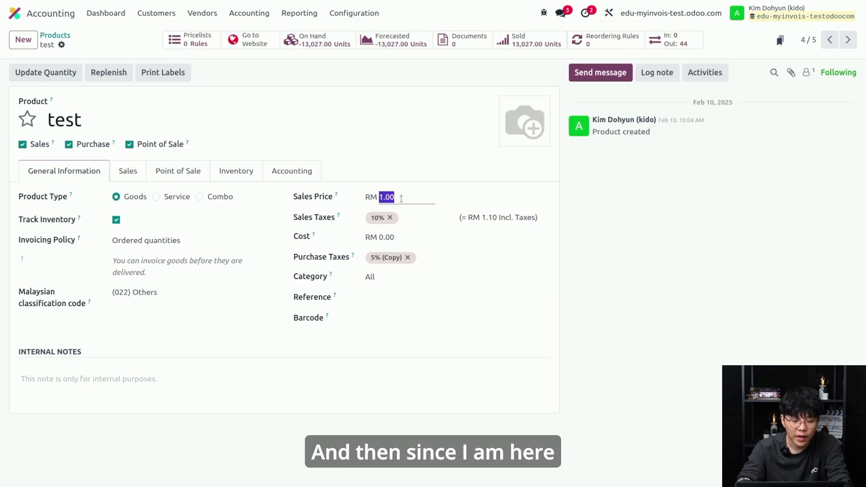
text(100)
key(alt+s)
click(408, 195)
text(1000)
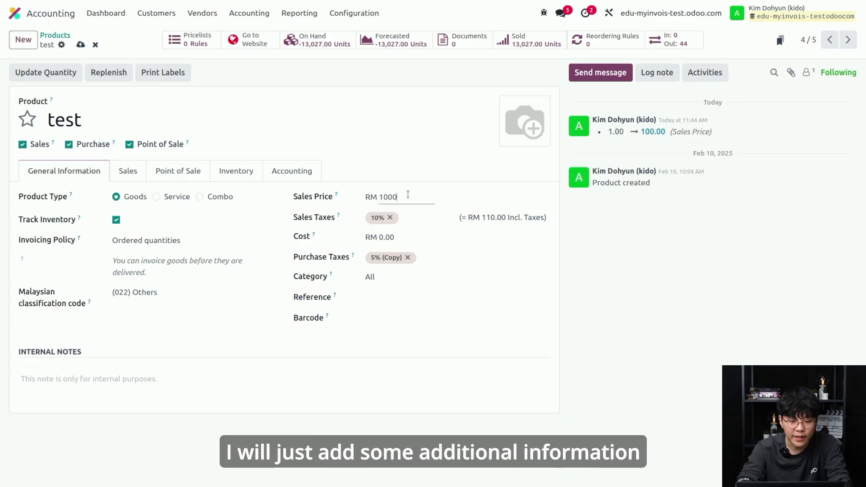
key(alt+s)
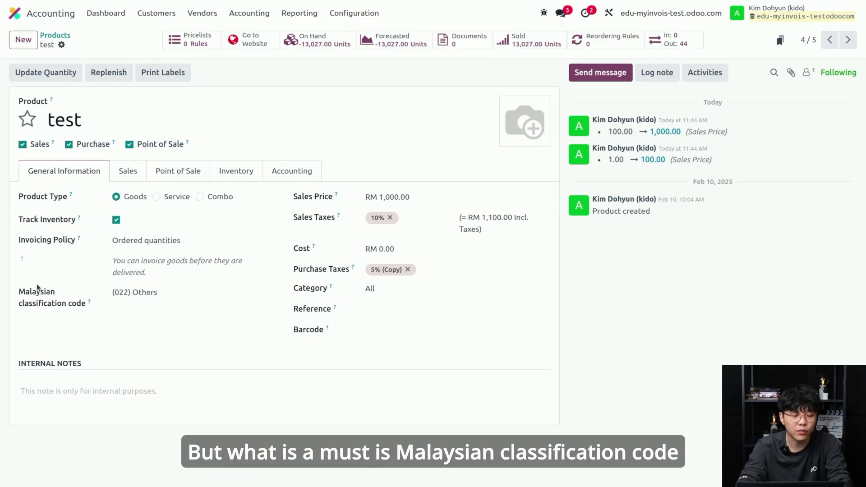
triple_click(100, 312)
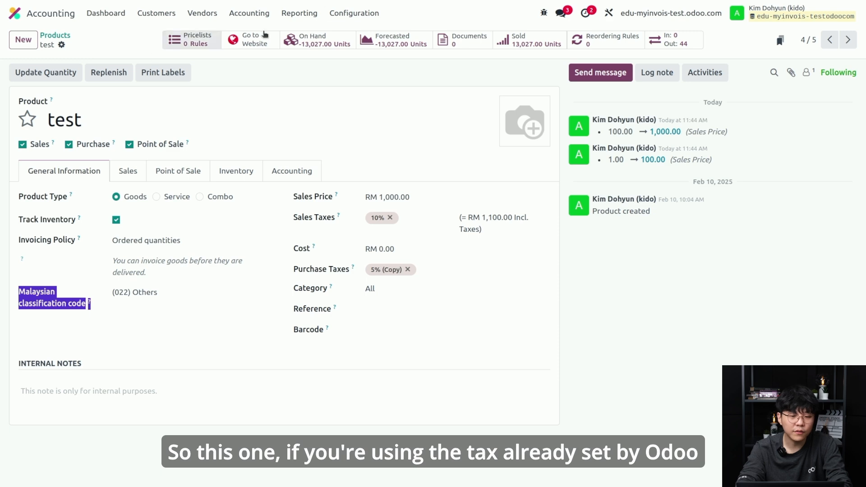
Go to the Taxes configuration and examine the 5% sales tax's general fields, including its Malaysian Tax Type.
click(353, 12)
click(395, 227)
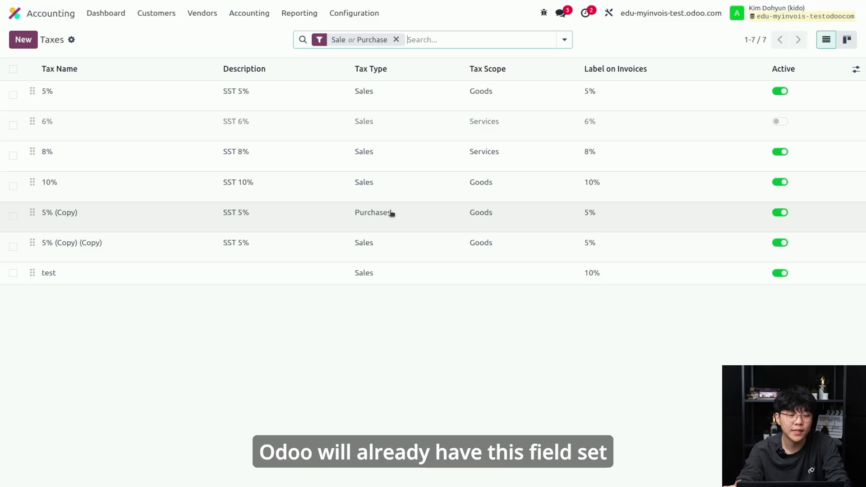
click(339, 106)
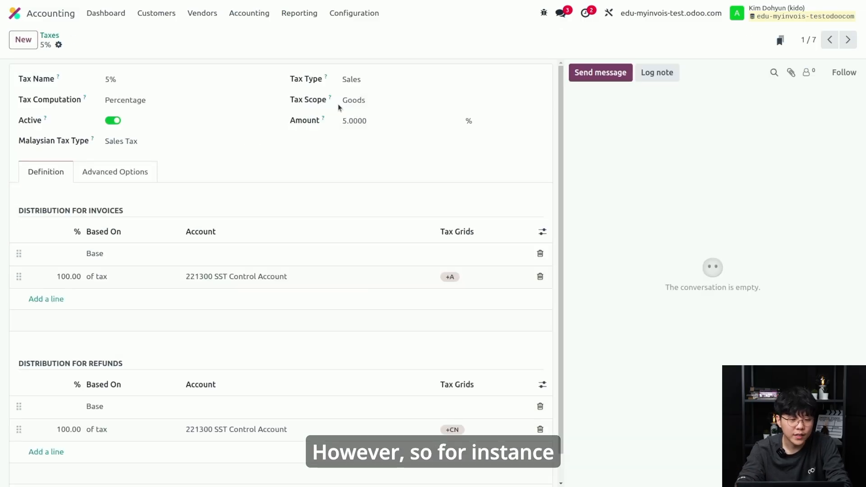
drag(16, 79, 257, 145)
click(121, 77)
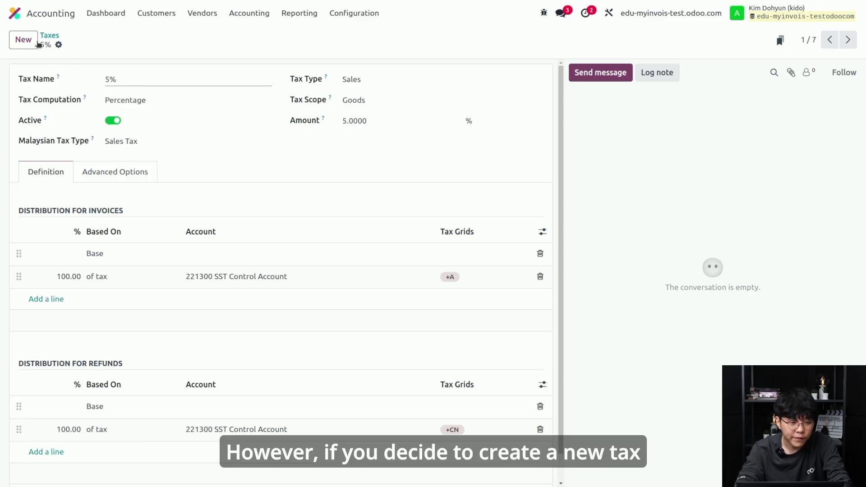
Start a new tax named 8% and look through the available Malaysian Tax Type options.
click(36, 42)
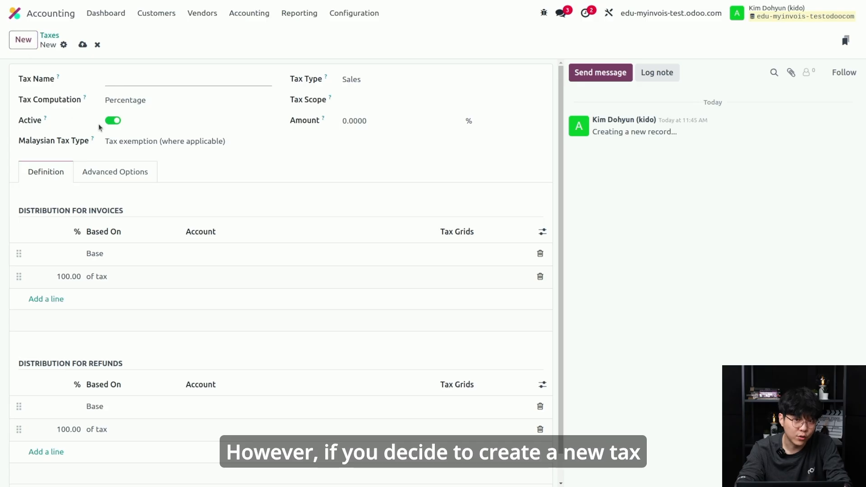
text(8%)
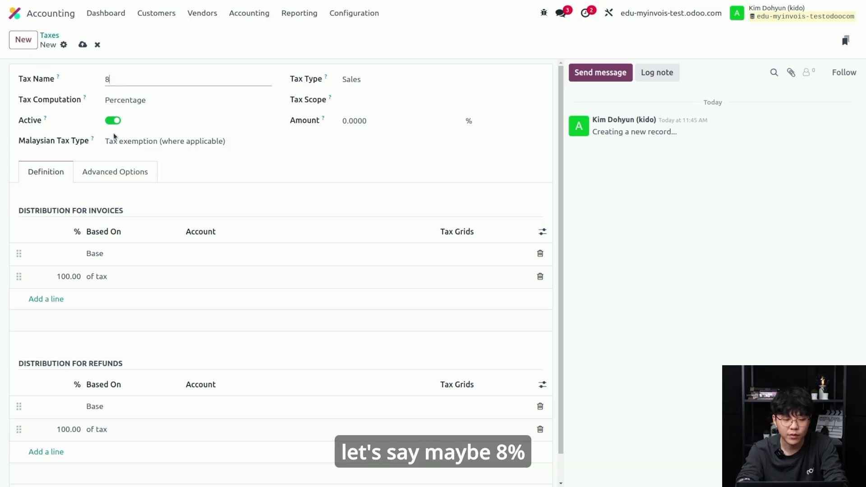
click(143, 145)
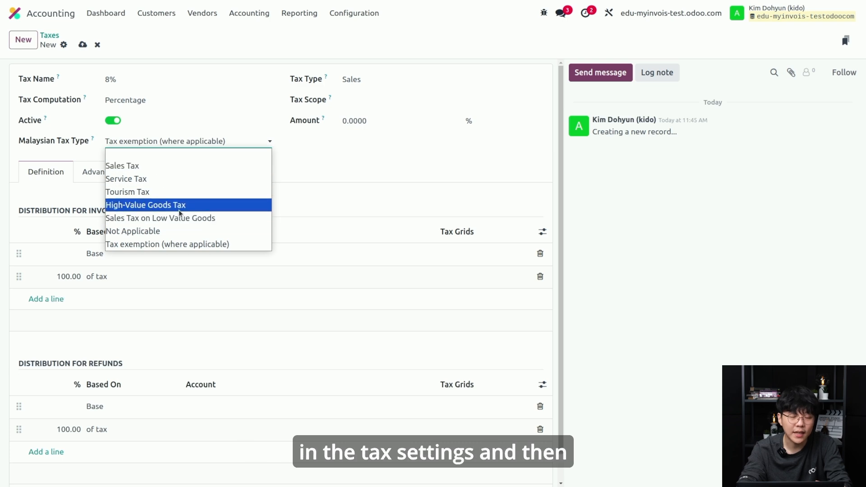
click(401, 170)
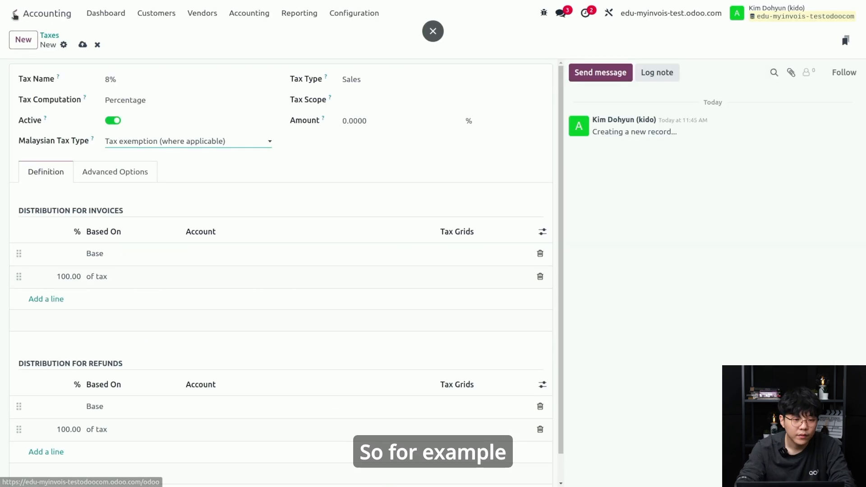
Open the Test Customer record in Contacts and review its address, phone and Tax ID fields.
click(27, 13)
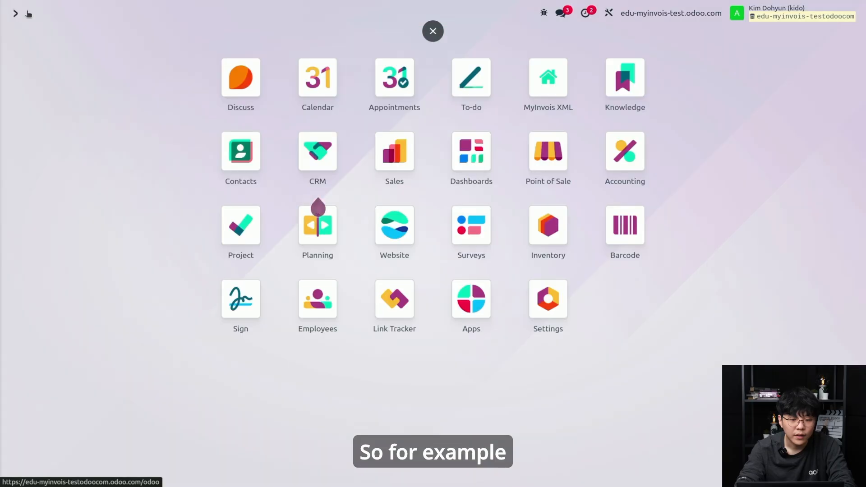
click(258, 143)
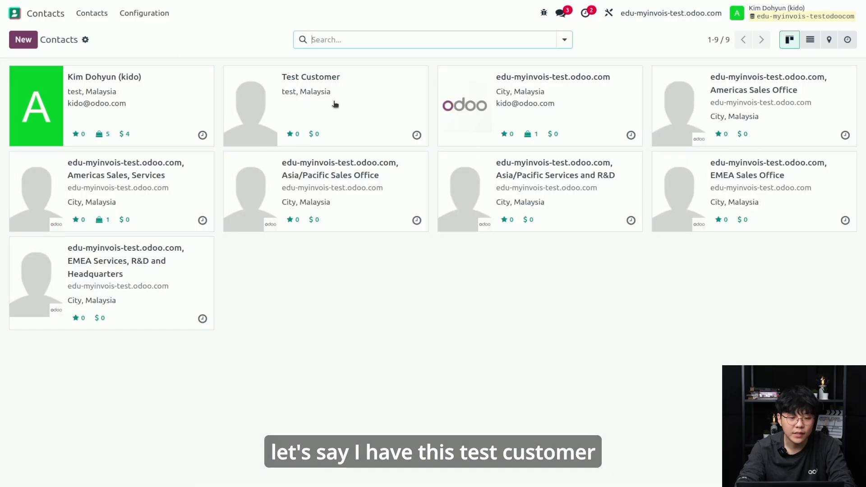
click(308, 92)
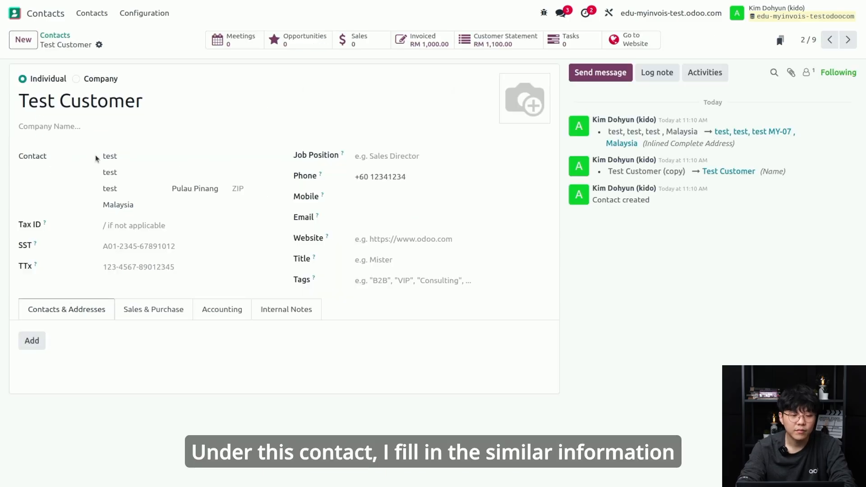
drag(98, 158, 202, 201)
click(52, 200)
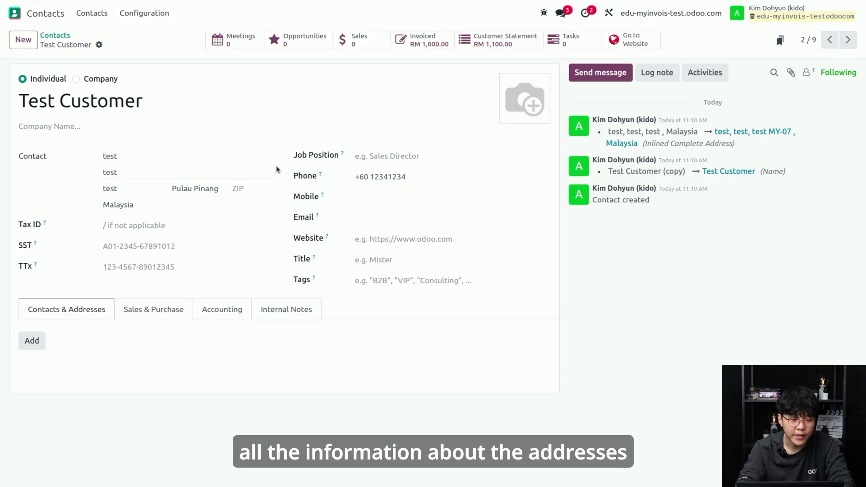
click(406, 176)
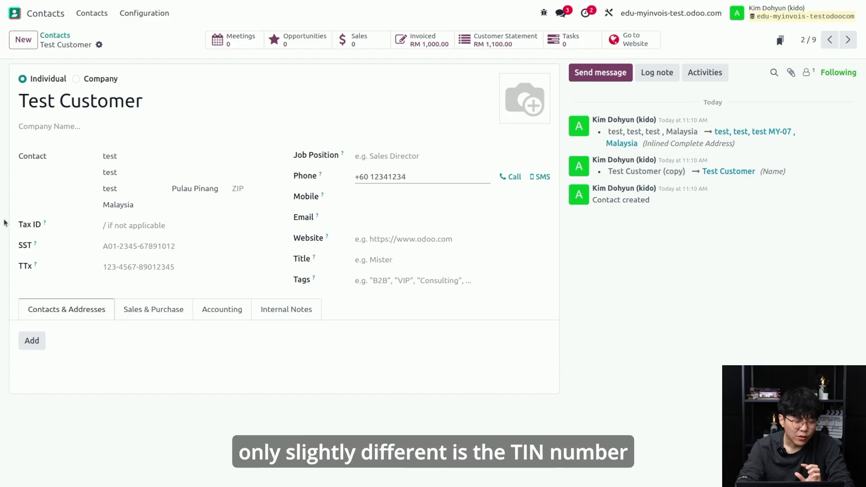
drag(19, 225, 66, 233)
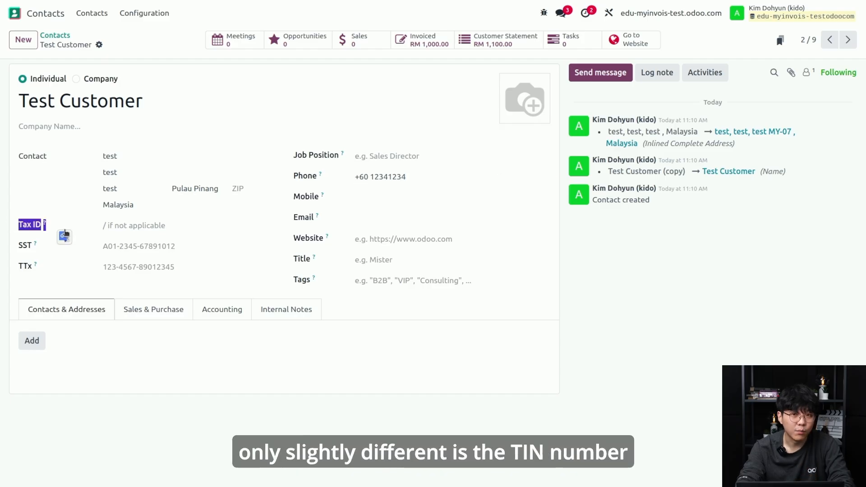
click(78, 221)
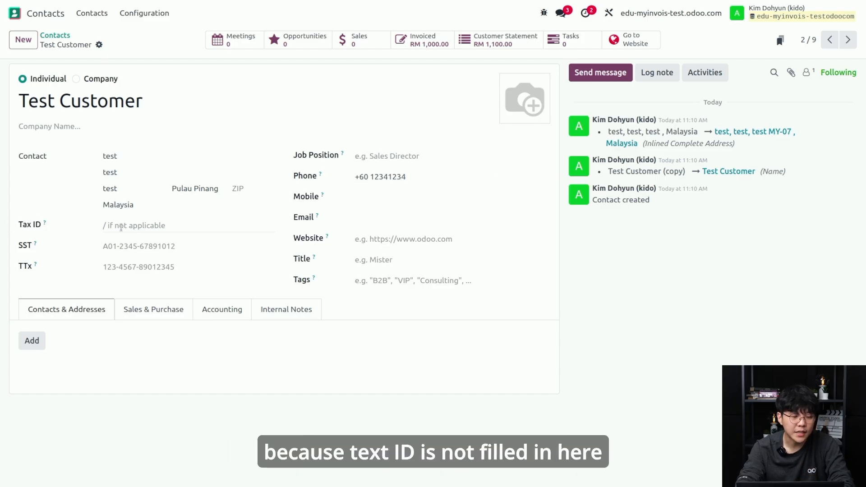
click(121, 226)
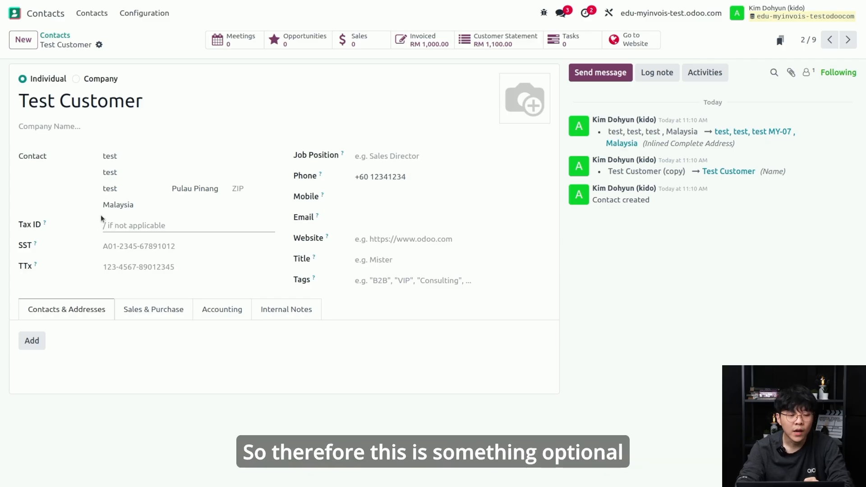
drag(15, 224, 56, 221)
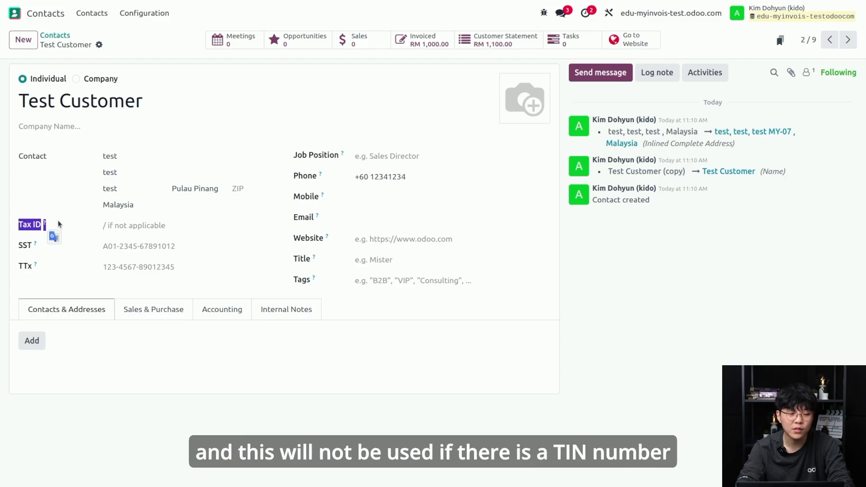
Examine the MyInvois Information in the contact's Sales & Purchase details, including the Malaysian TIN.
click(164, 308)
scroll(199, 313, down, 5)
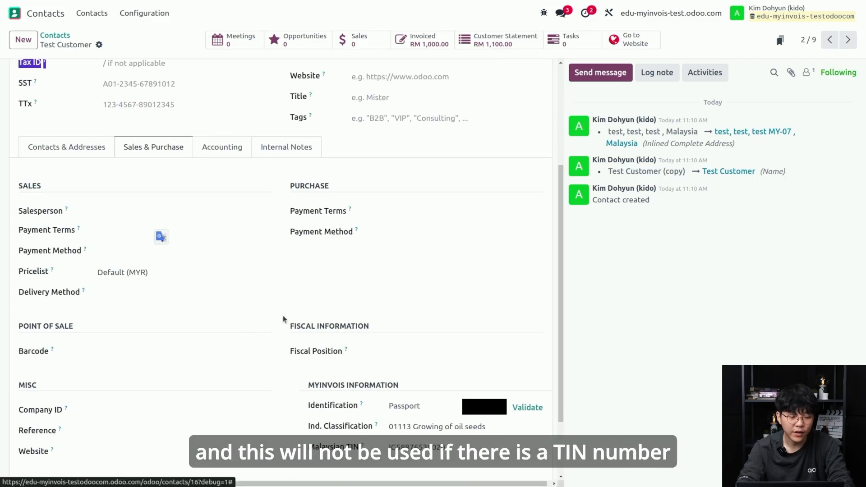
drag(305, 394, 367, 396)
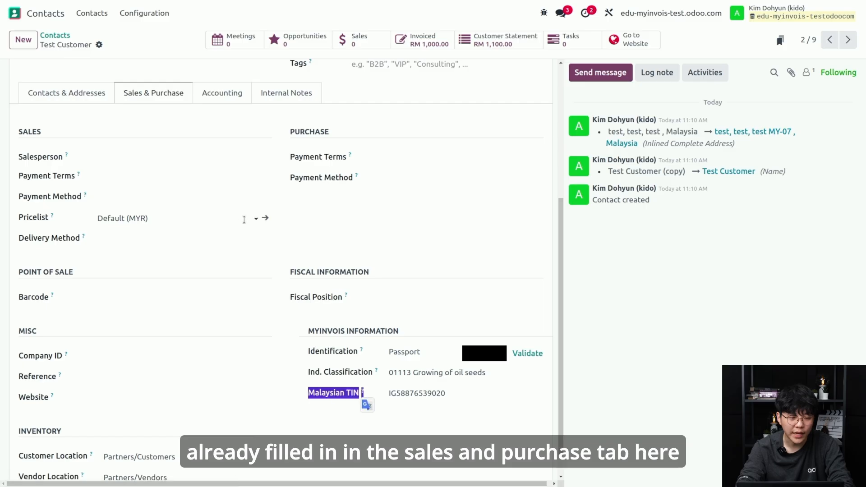
click(158, 106)
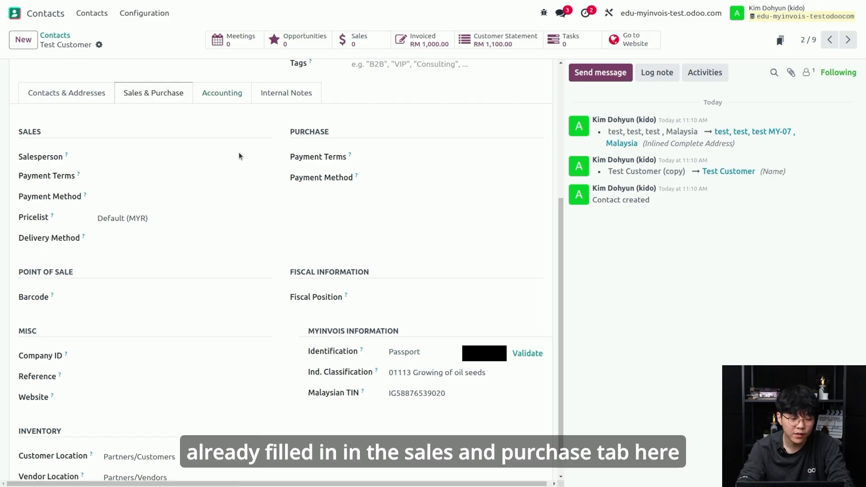
drag(308, 331, 404, 337)
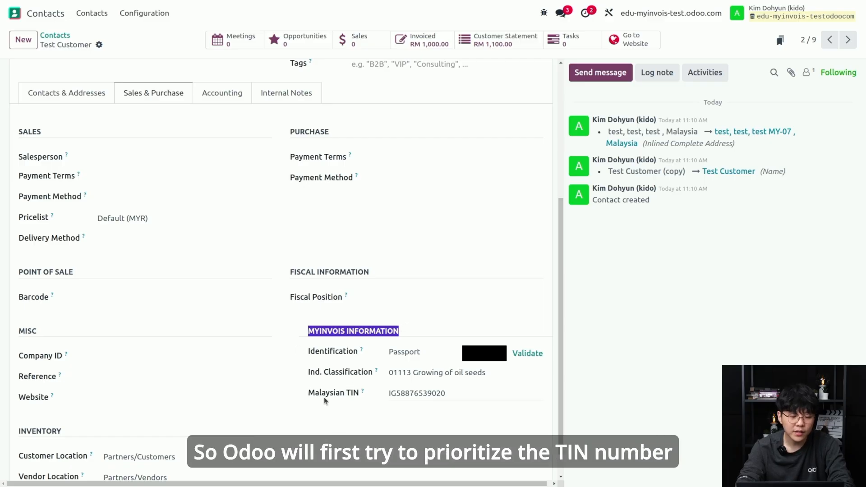
drag(306, 396, 365, 395)
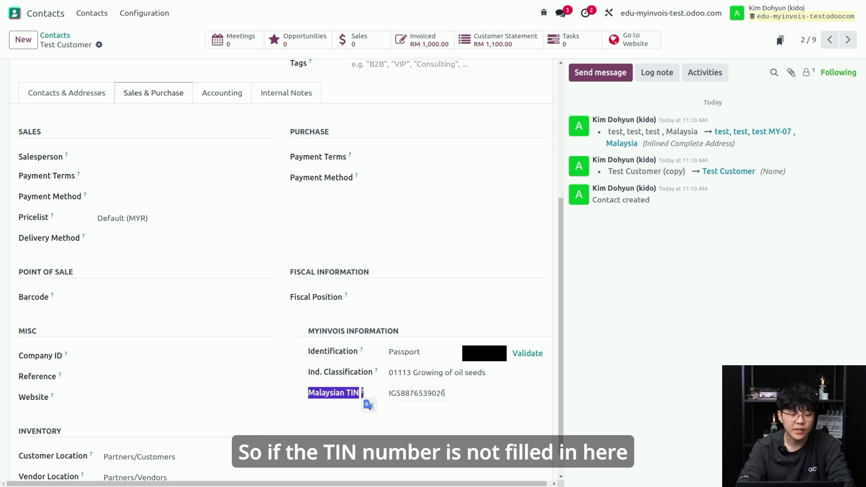
Compare the contact's general Tax ID field with the Malaysian TIN field in its MyInvois Information.
scroll(281, 351, up, 3)
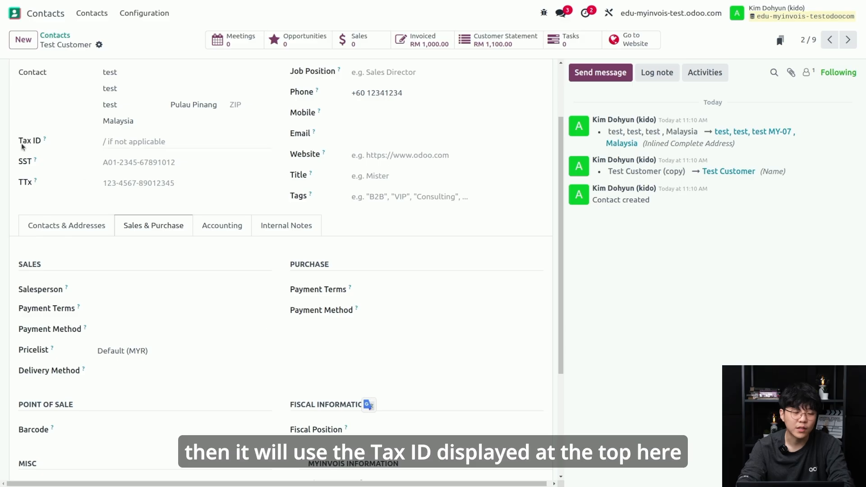
drag(18, 143, 62, 145)
scroll(112, 172, up, 2)
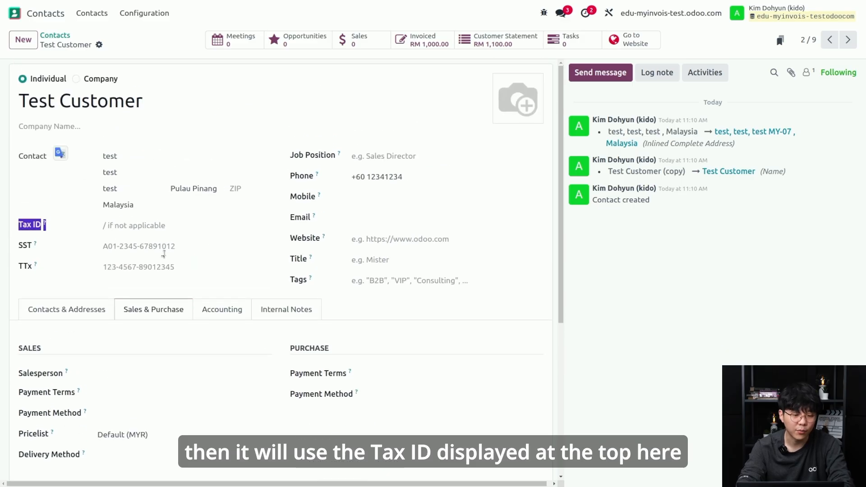
click(239, 221)
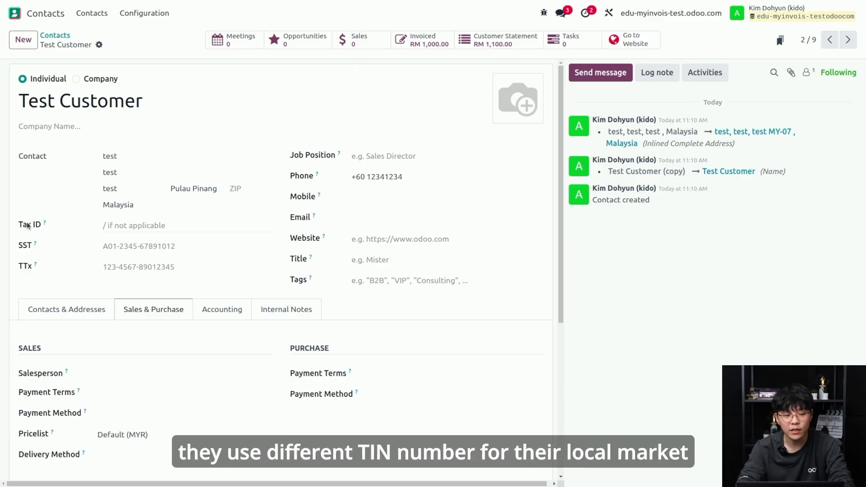
drag(18, 225, 60, 229)
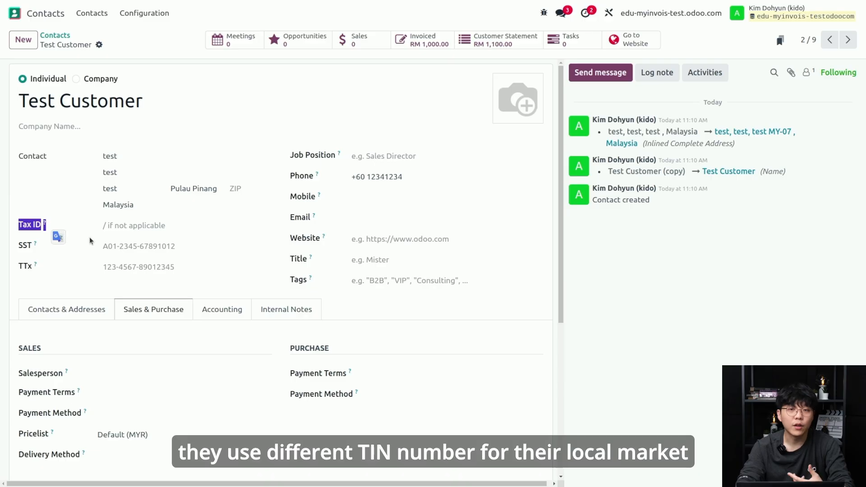
scroll(290, 342, down, 5)
drag(308, 363, 353, 368)
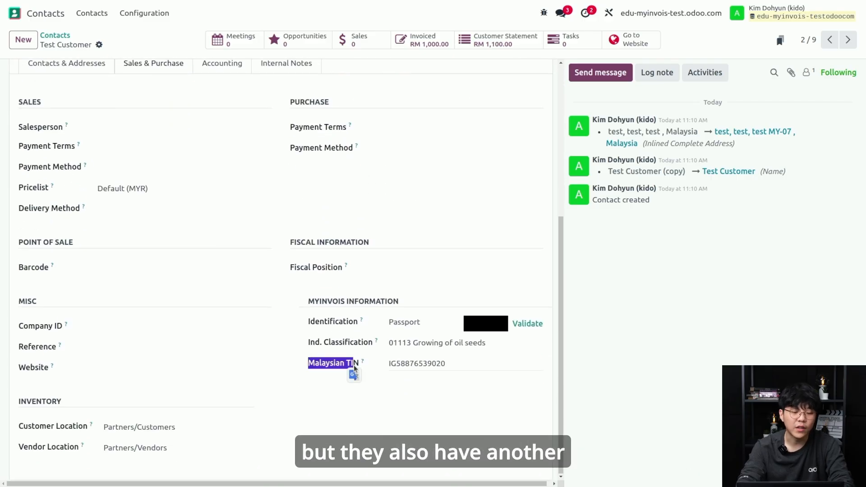
Look through the available Identification types in the Test Customer's MyInvois Information.
click(412, 392)
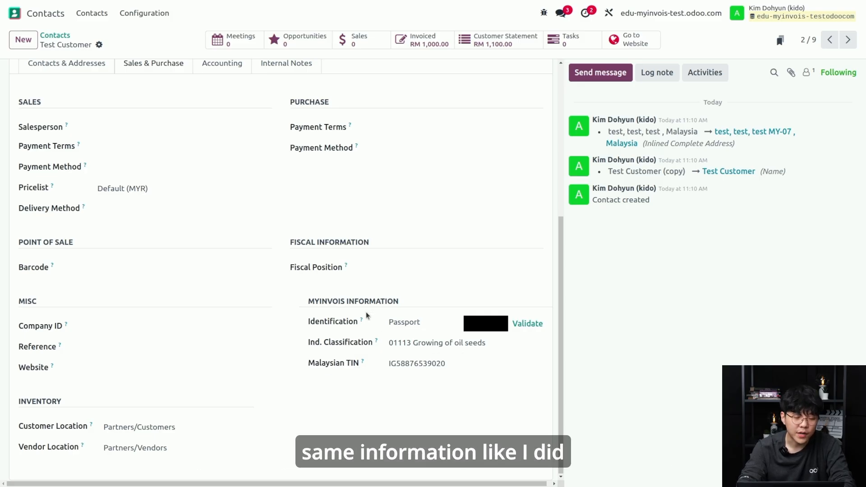
click(426, 321)
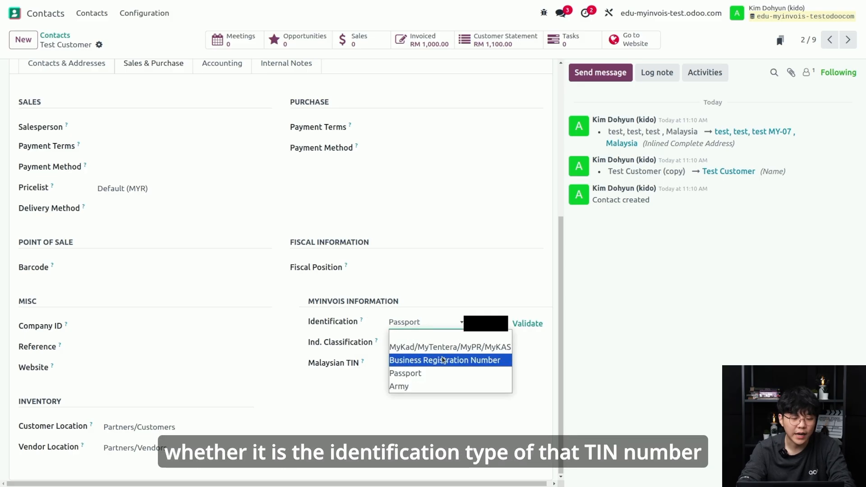
click(447, 269)
scroll(328, 174, up, 2)
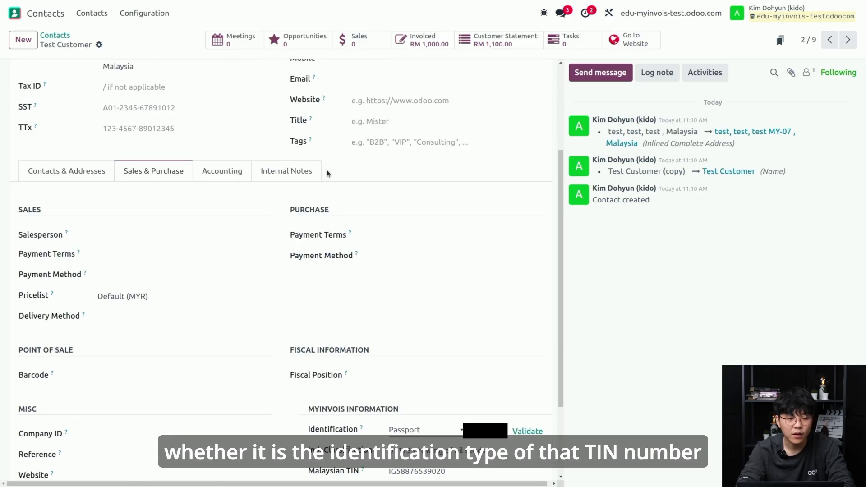
scroll(322, 194, down, 2)
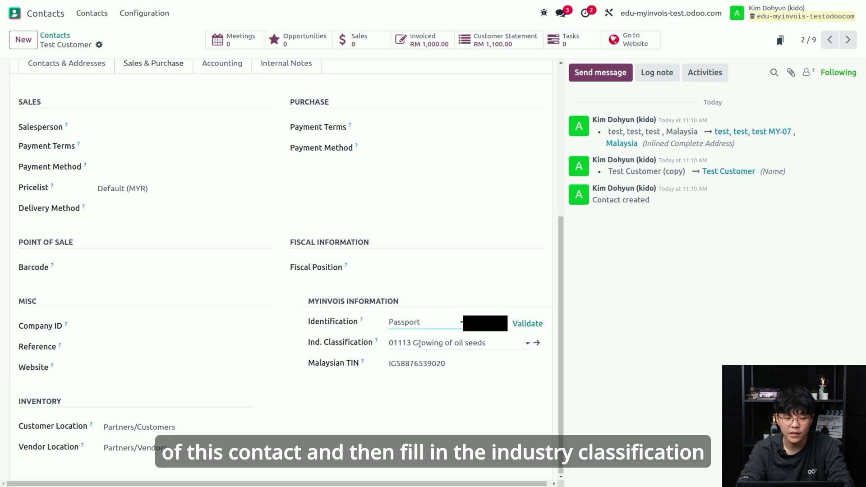
Set the contact's industry classification to 01113 Growing of oil seeds and validate its Malaysian TIN.
click(419, 344)
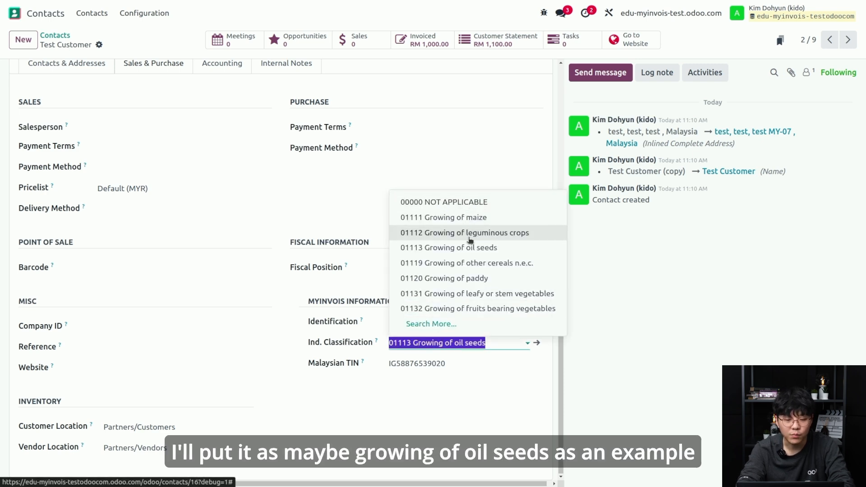
click(473, 247)
click(433, 417)
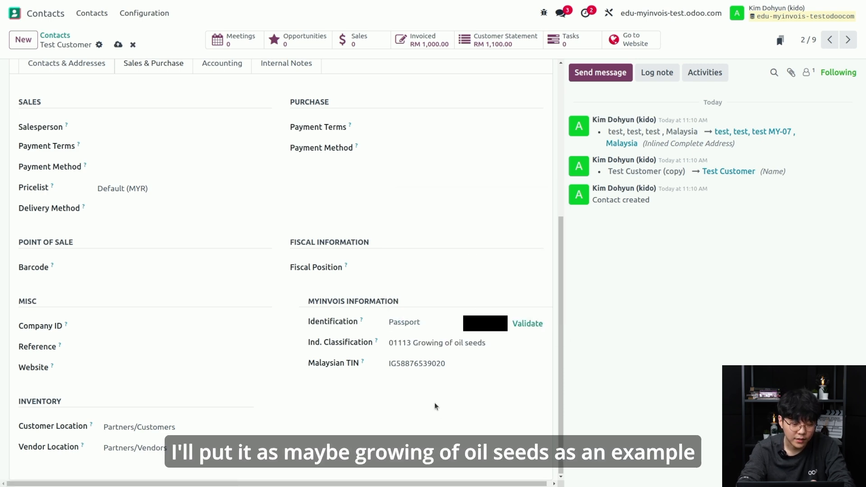
drag(459, 369, 383, 366)
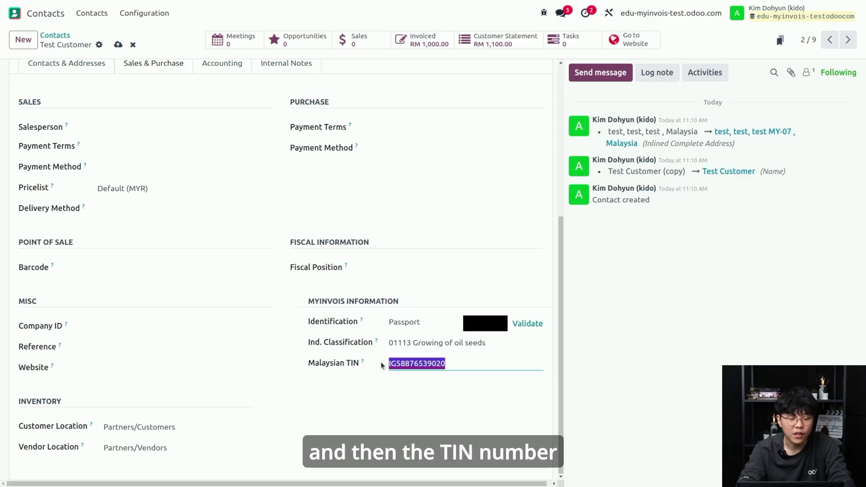
click(406, 368)
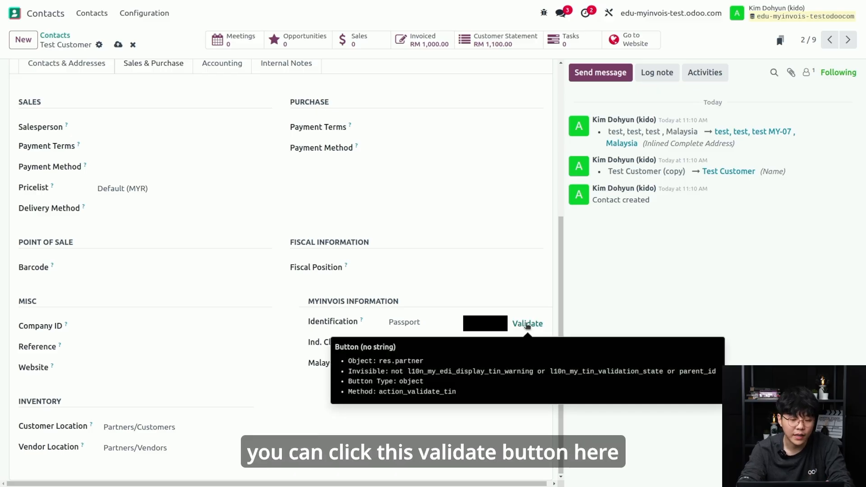
click(527, 324)
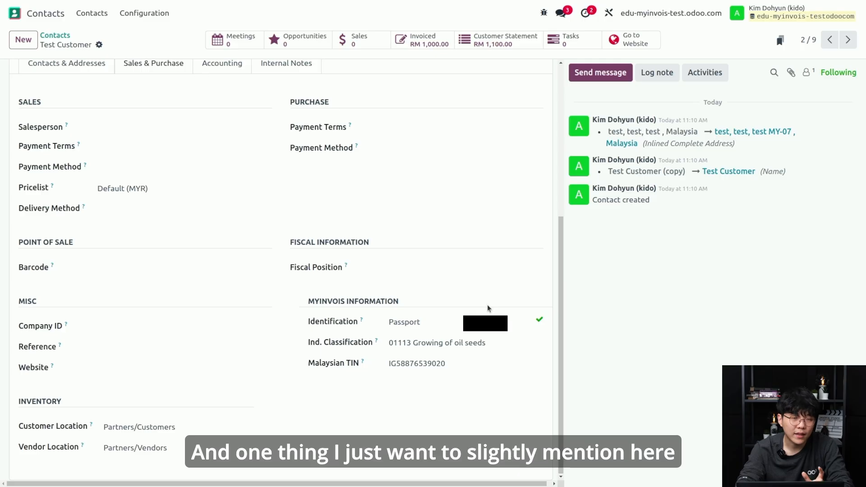
Review the Test Customer's MyInvois Information together with its address and phone fields.
scroll(328, 283, up, 4)
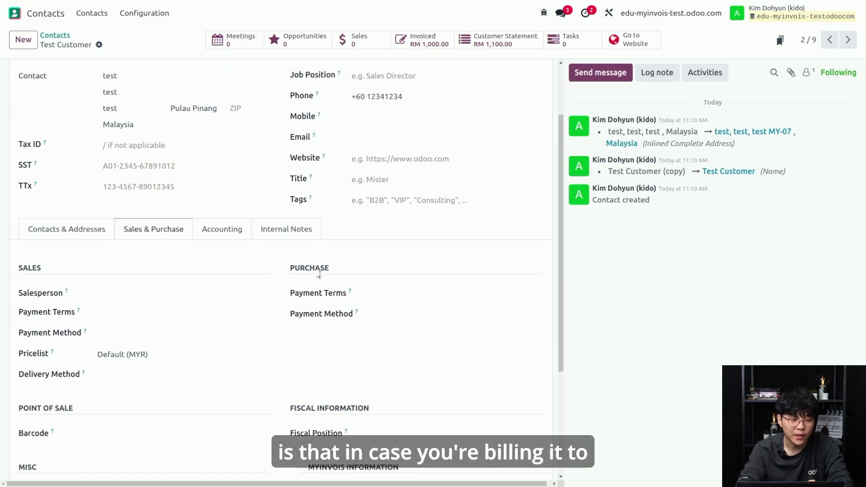
scroll(319, 274, up, 2)
scroll(451, 383, down, 5)
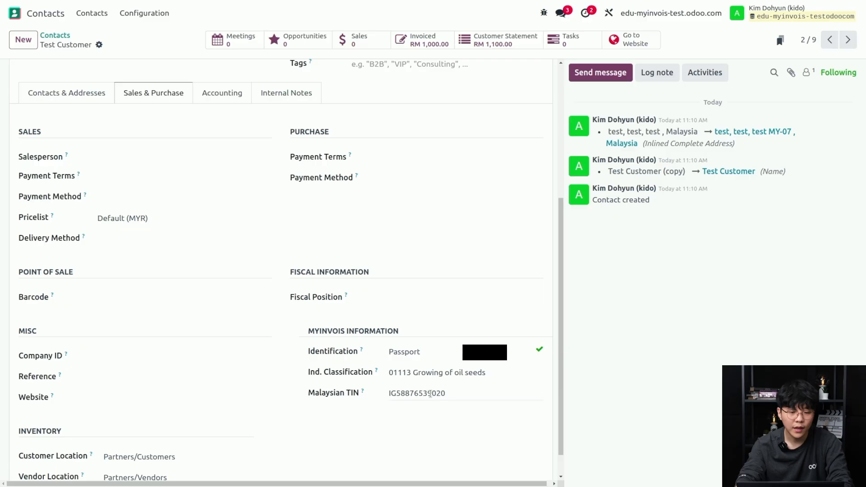
scroll(477, 336, down, 1)
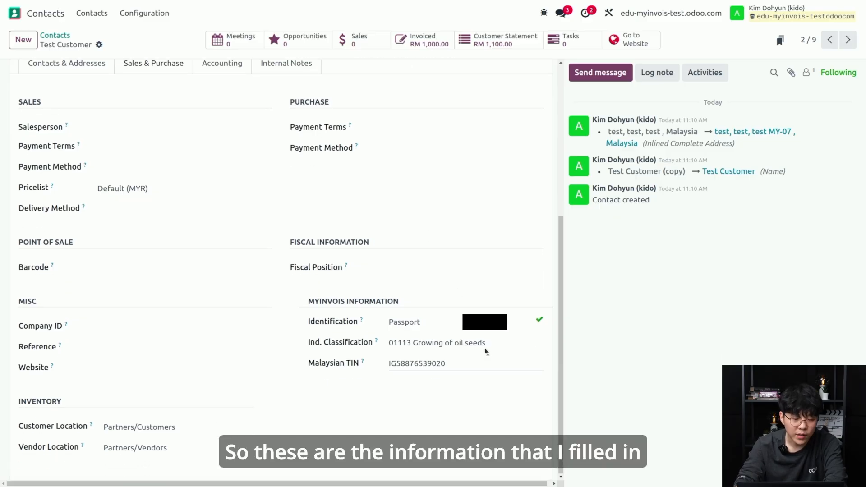
drag(310, 303, 449, 364)
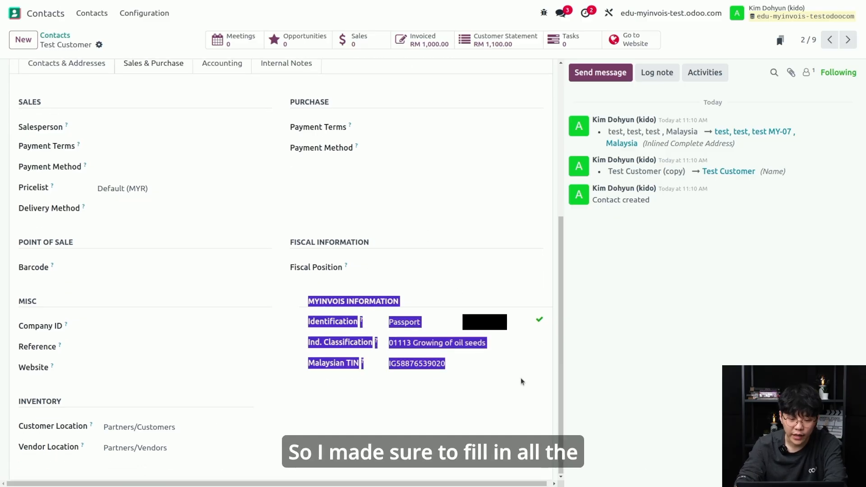
click(488, 413)
scroll(388, 347, up, 5)
scroll(388, 346, up, 1)
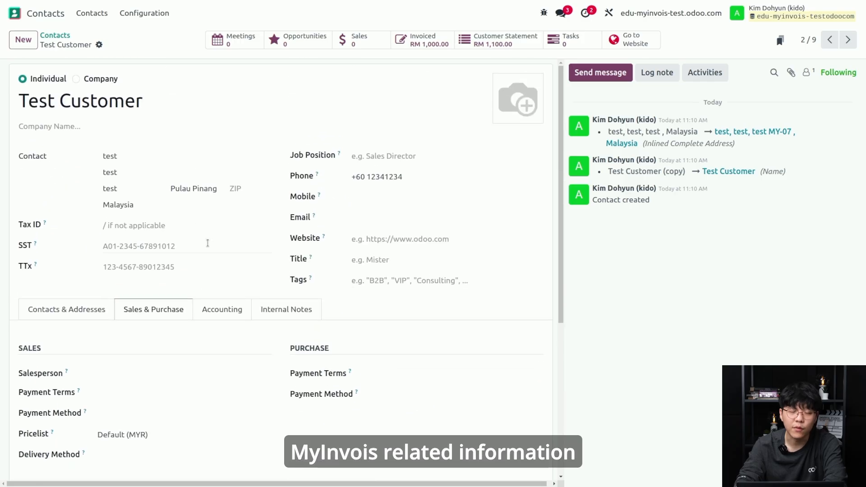
click(92, 158)
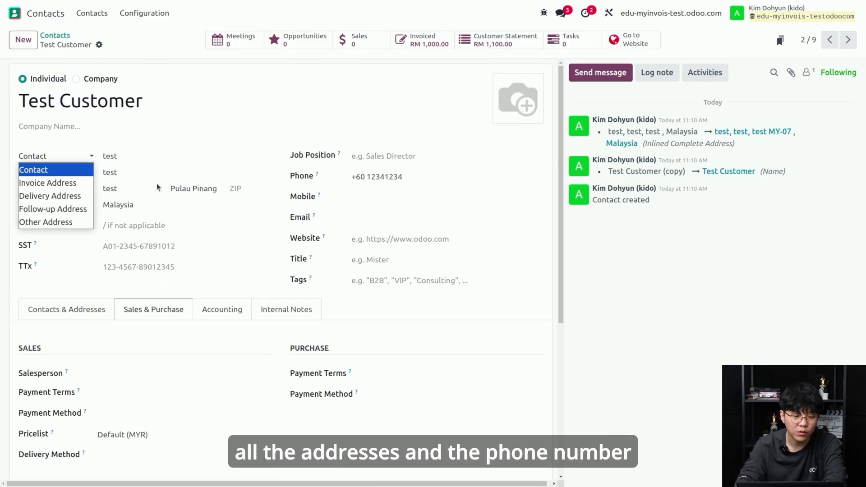
click(260, 111)
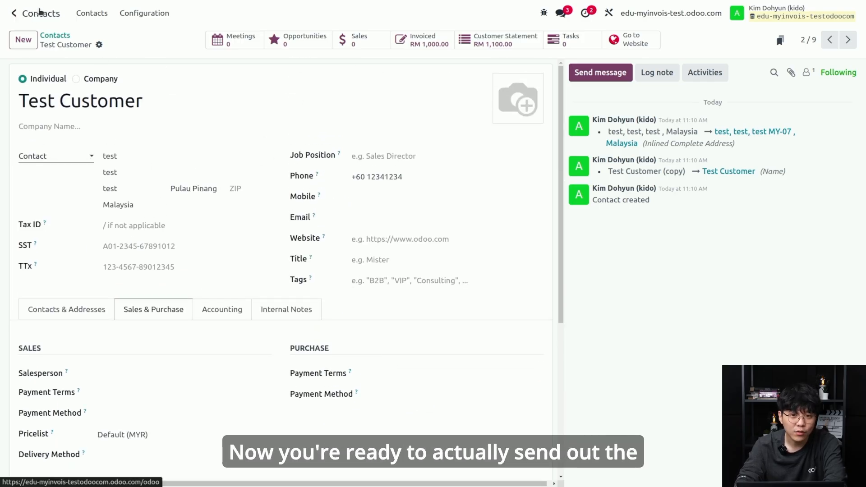
Switch to the Accounting app and open the list of customer invoices.
click(39, 12)
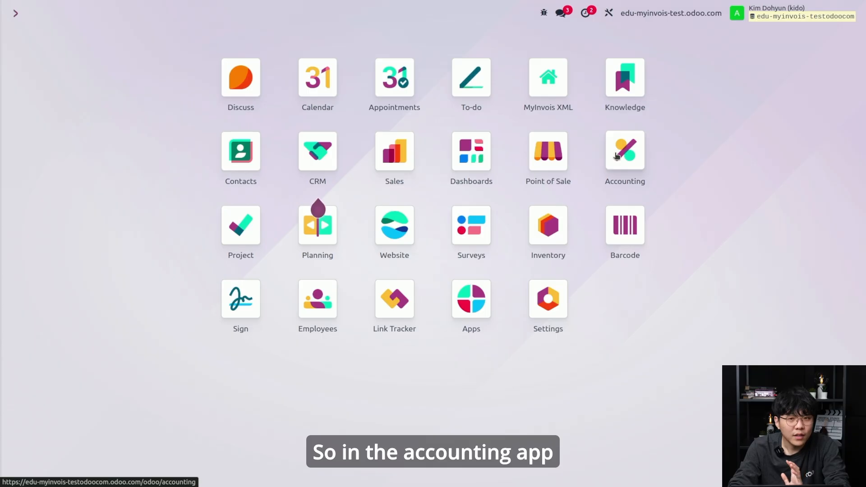
click(616, 156)
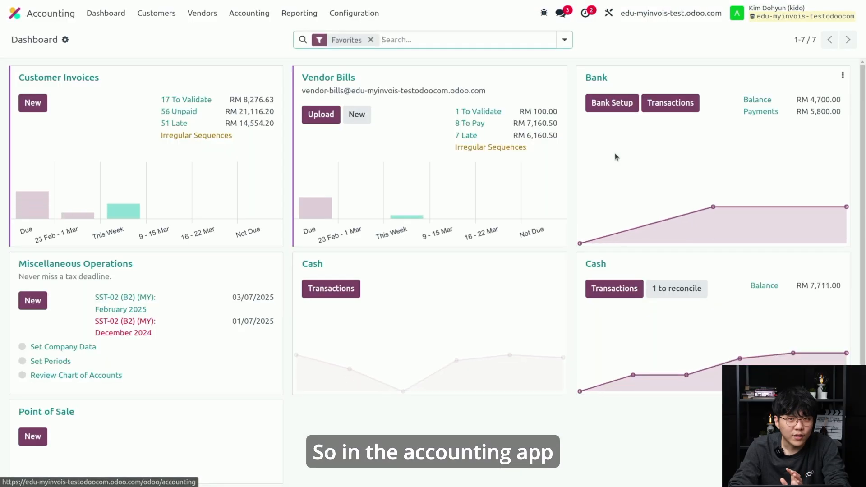
click(158, 15)
click(155, 36)
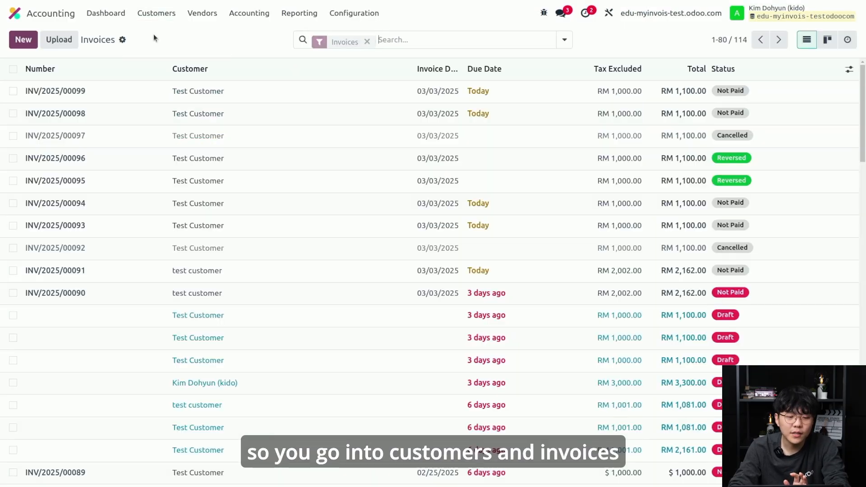
Create a new customer invoice for Test Customer with one line for the product test.
click(23, 41)
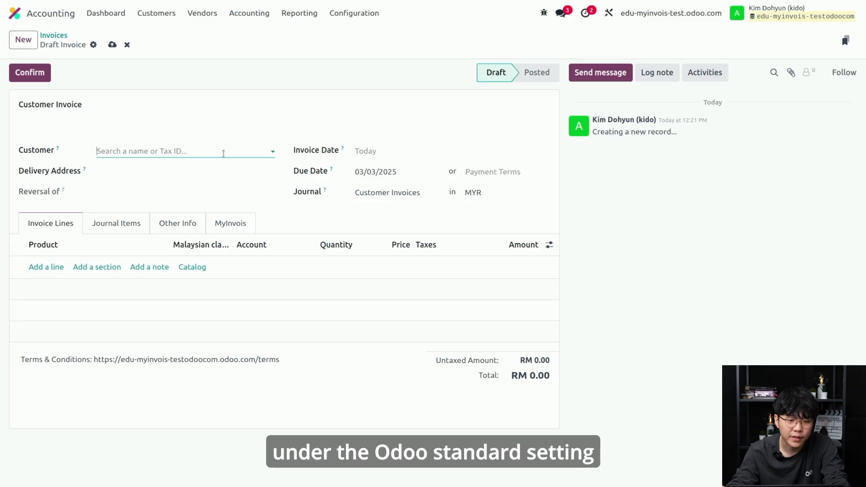
click(223, 153)
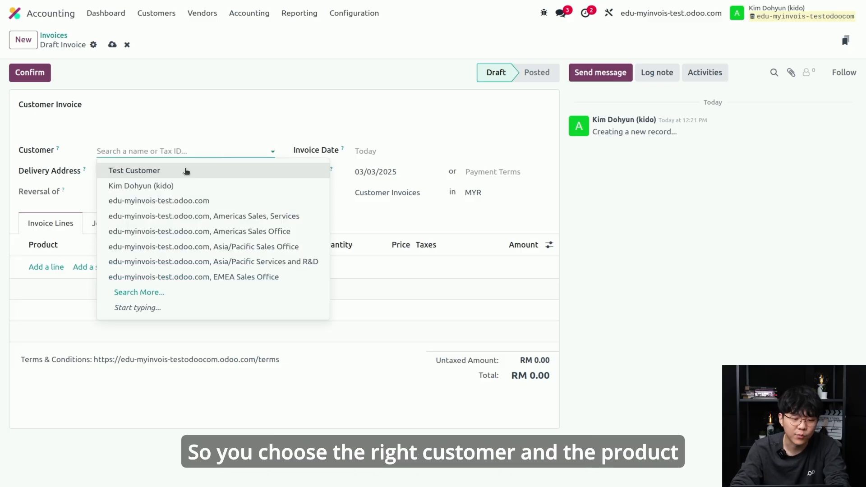
click(187, 171)
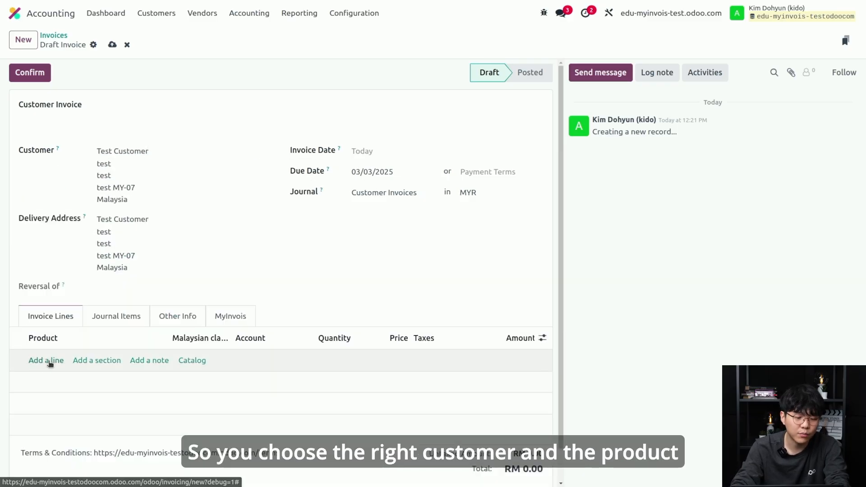
click(49, 361)
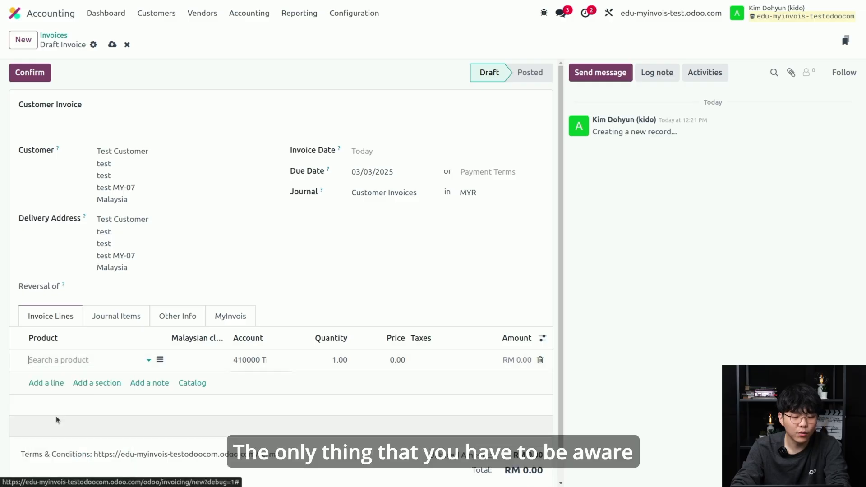
click(338, 315)
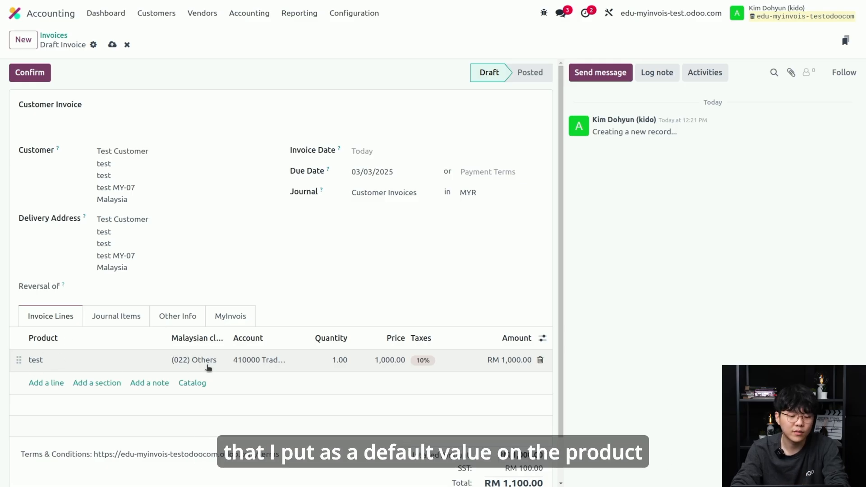
Inspect the invoice line's Malaysian classification code, temporarily widening its column to read the full heading.
click(208, 368)
click(381, 282)
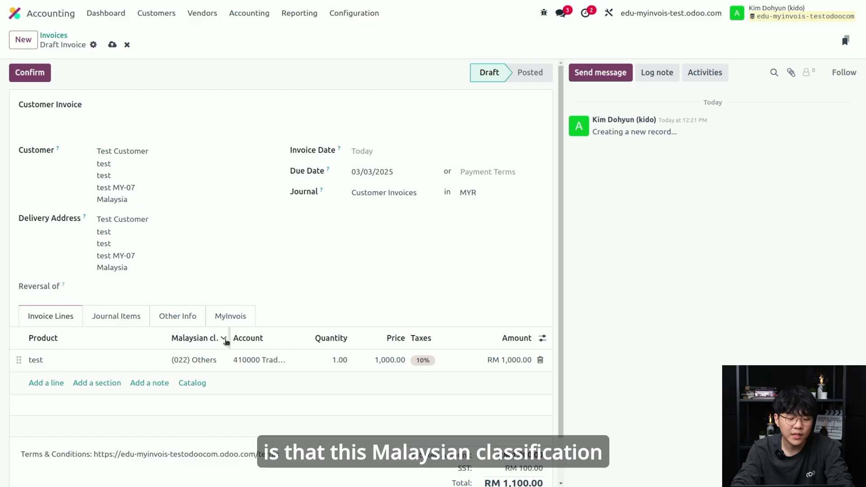
drag(229, 338, 292, 336)
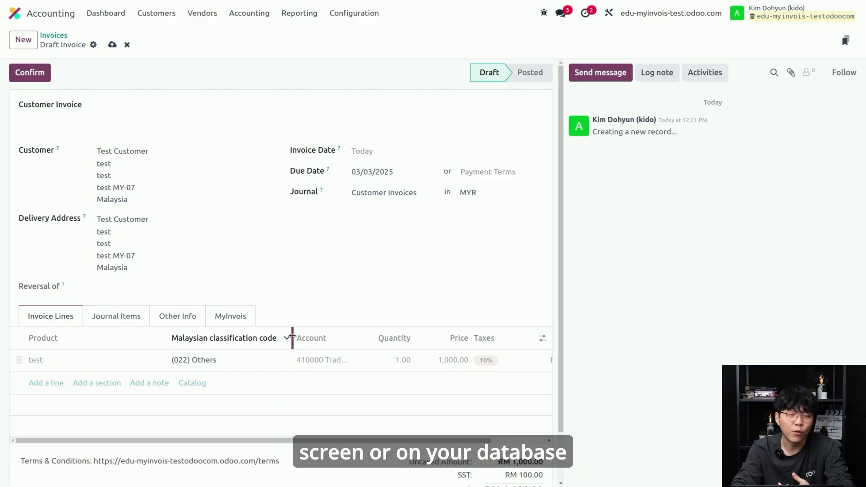
drag(292, 338, 242, 337)
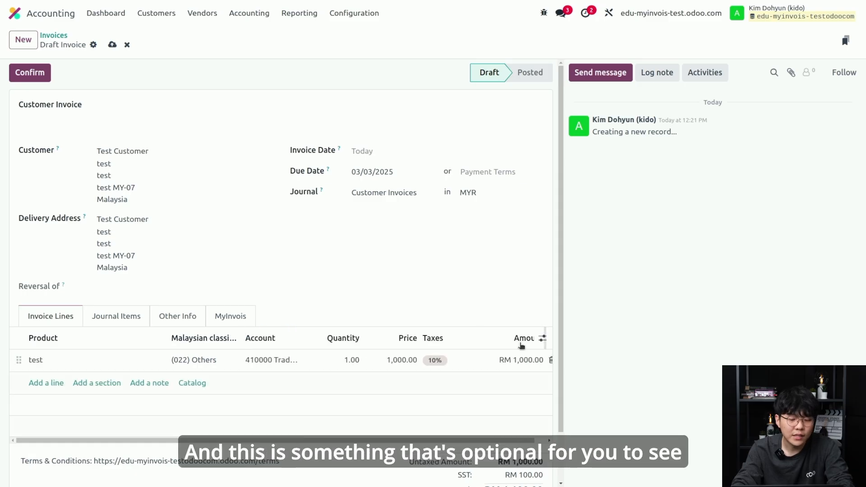
Hide the optional Malaysian classification code column from the invoice lines.
click(542, 338)
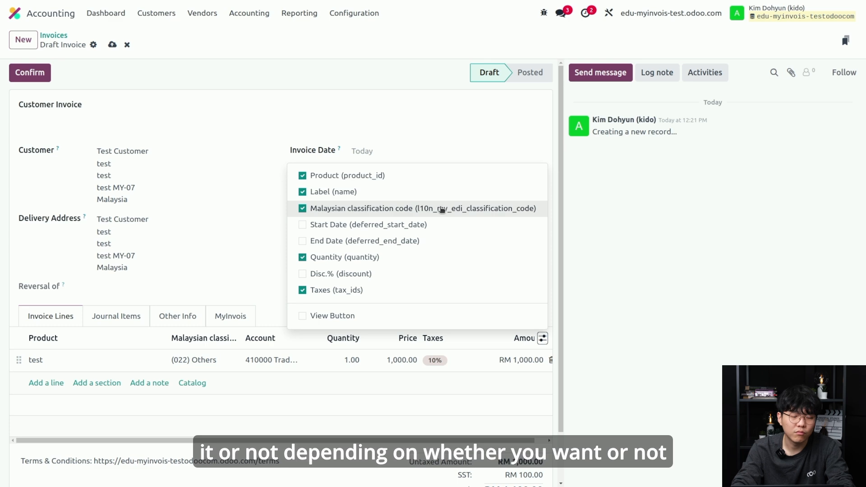
click(442, 208)
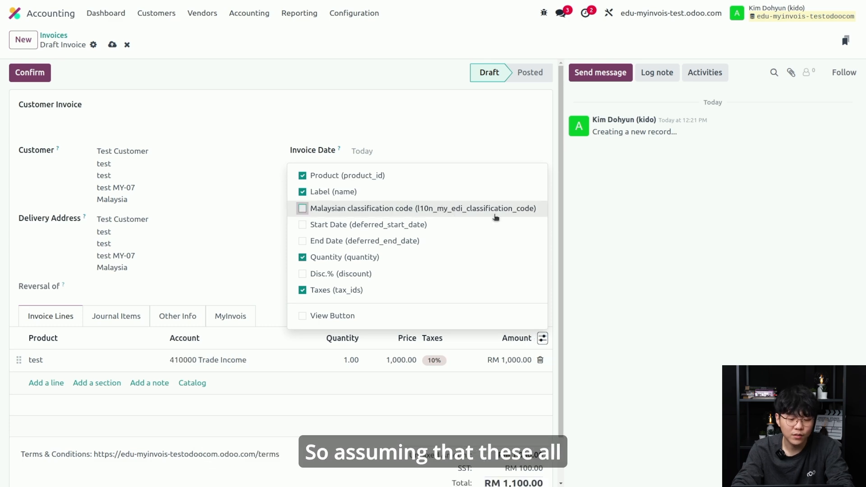
click(593, 232)
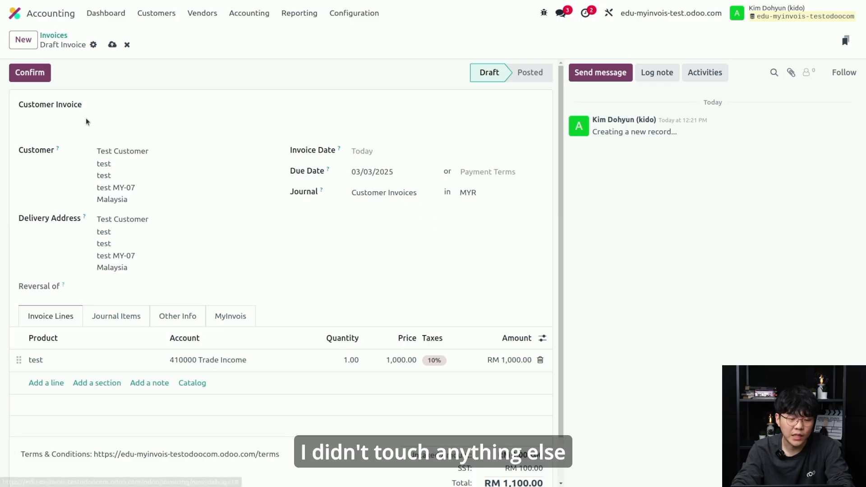
Confirm the draft invoice for Test Customer and send it to MyInvois.
click(35, 75)
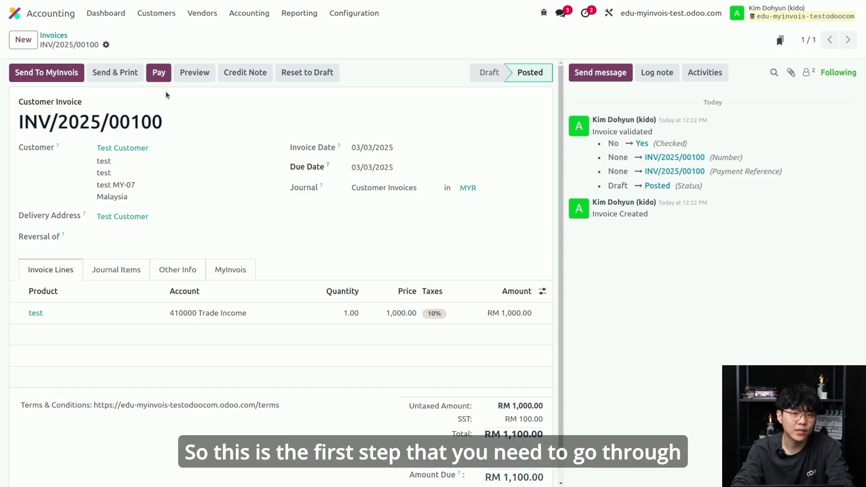
click(54, 80)
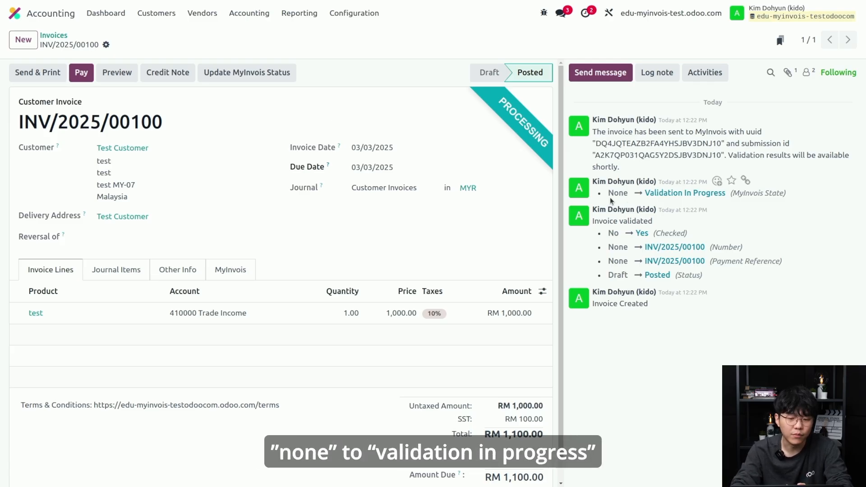
Review the MyInvois submission message and state change in the invoice's log, and open the invoice's MyInvois details.
drag(608, 193, 726, 194)
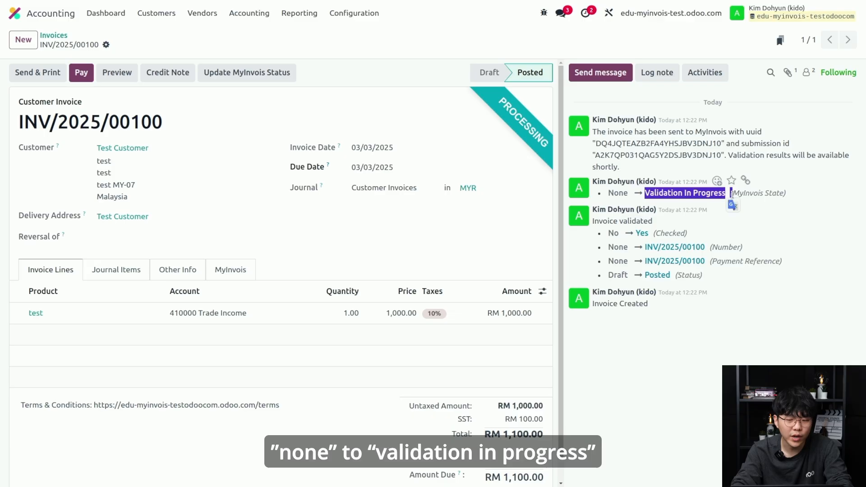
drag(596, 130, 642, 166)
click(636, 166)
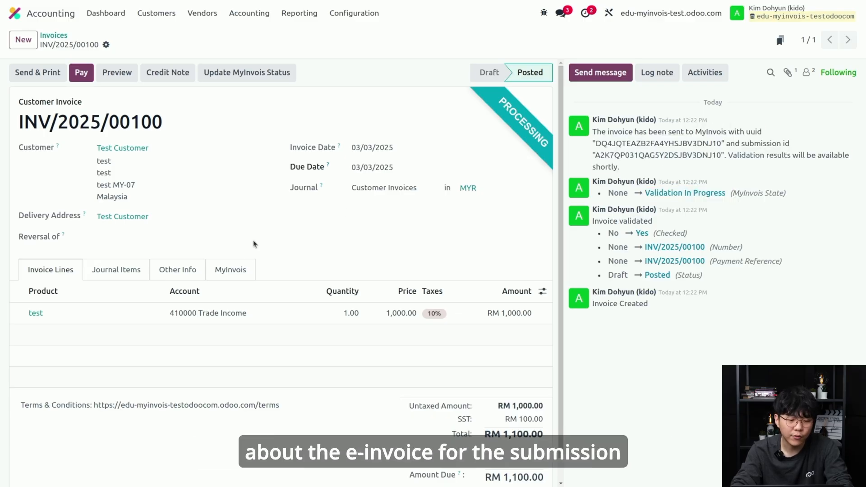
click(229, 269)
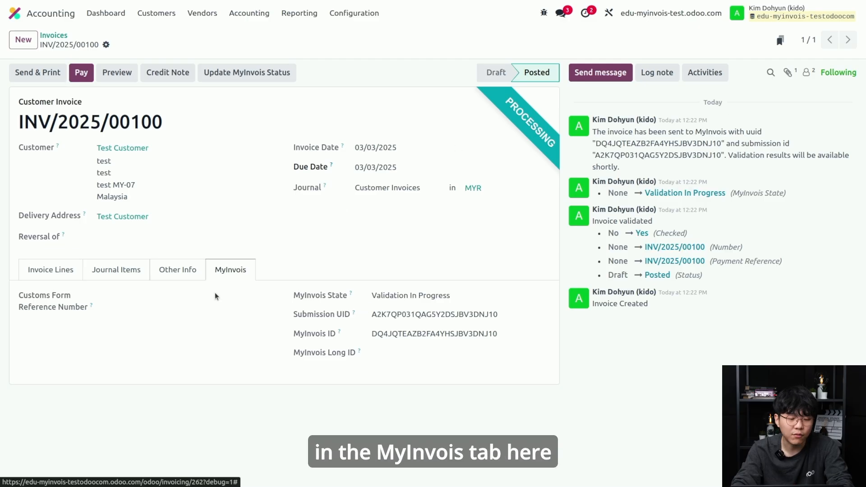
Review the invoice's MyInvois state, submission UID and MyInvois ID fields, and return to the invoice lines.
drag(292, 298, 351, 298)
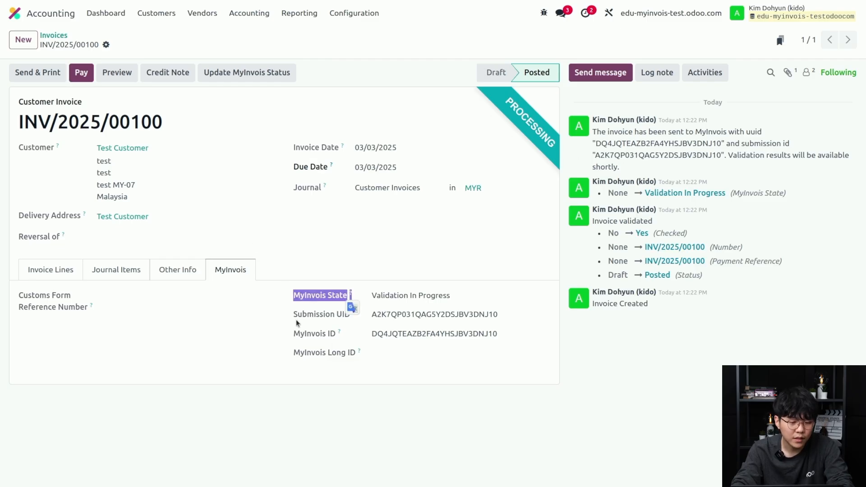
drag(298, 314, 345, 315)
drag(299, 334, 345, 356)
click(439, 375)
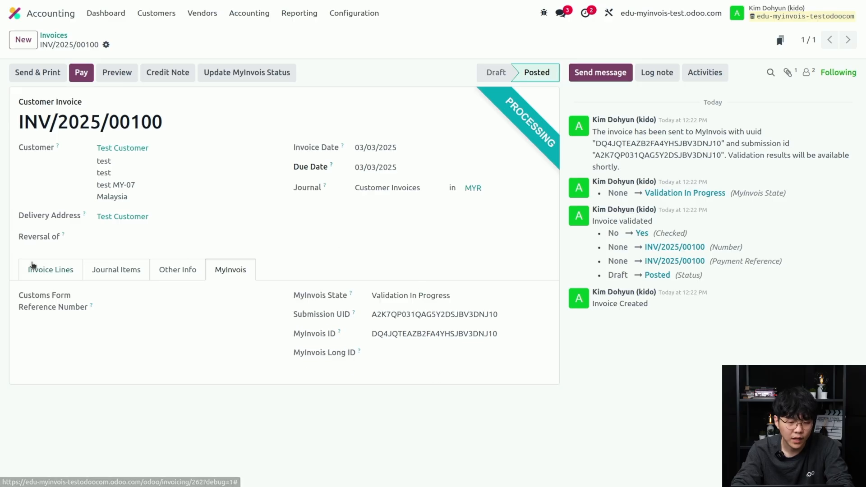
click(36, 269)
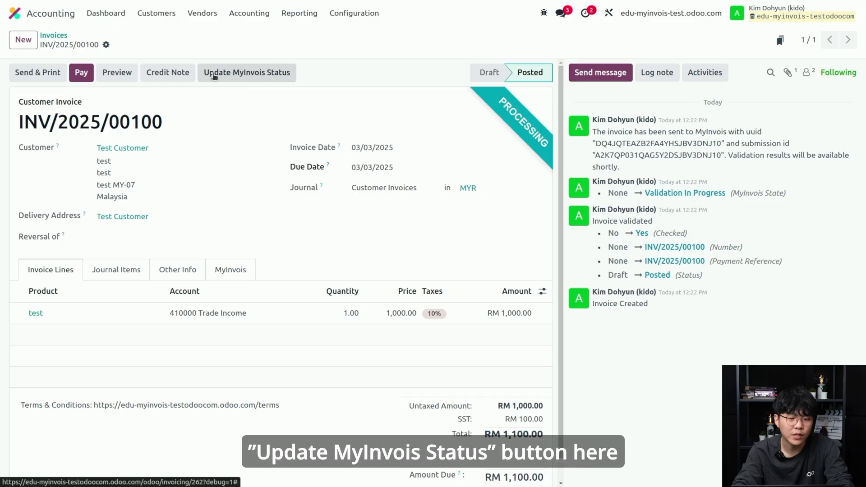
Update the invoice's MyInvois status and review the logged state change and the refreshed MyInvois details.
click(232, 77)
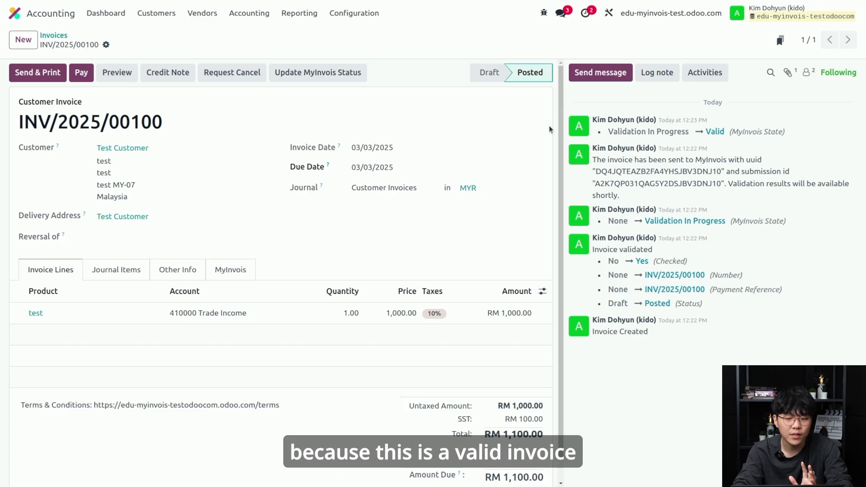
drag(610, 131, 687, 131)
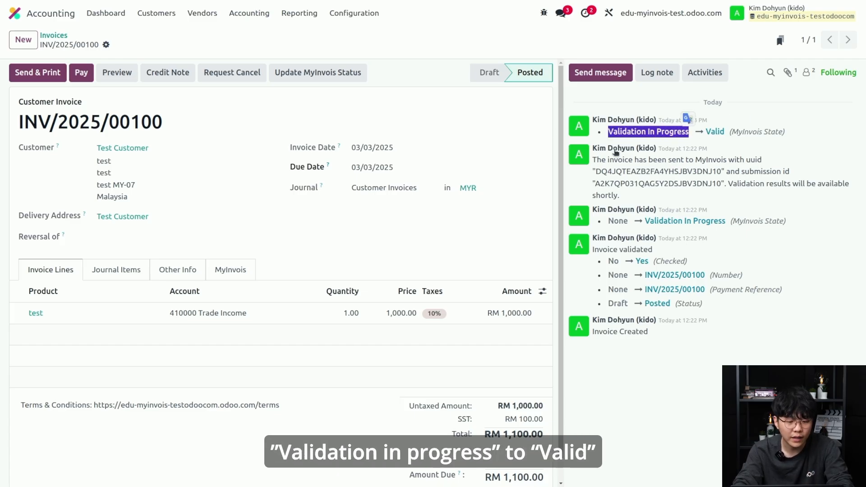
click(221, 274)
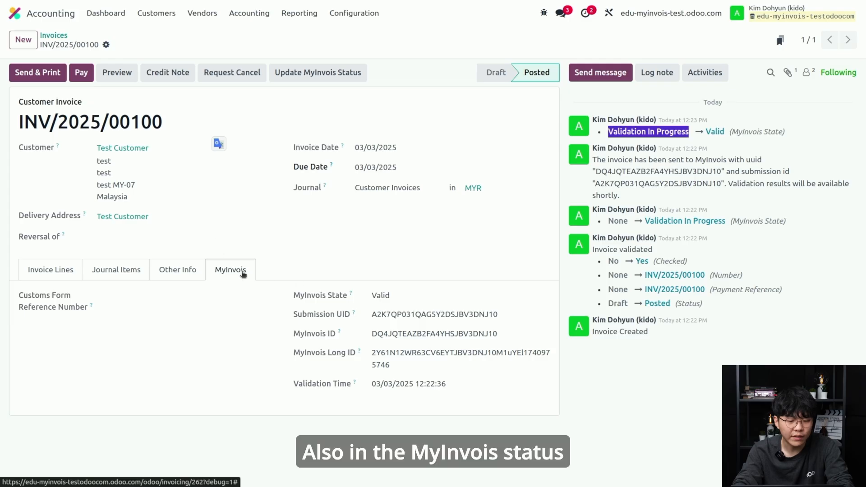
click(293, 266)
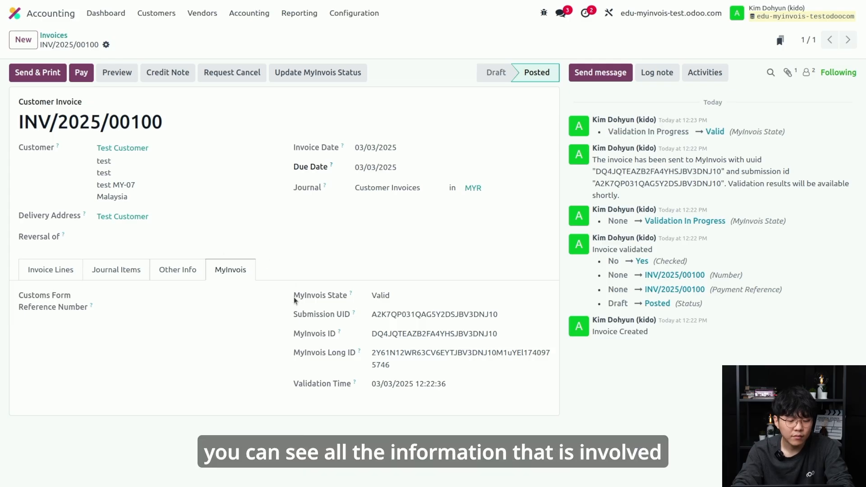
drag(294, 299, 459, 394)
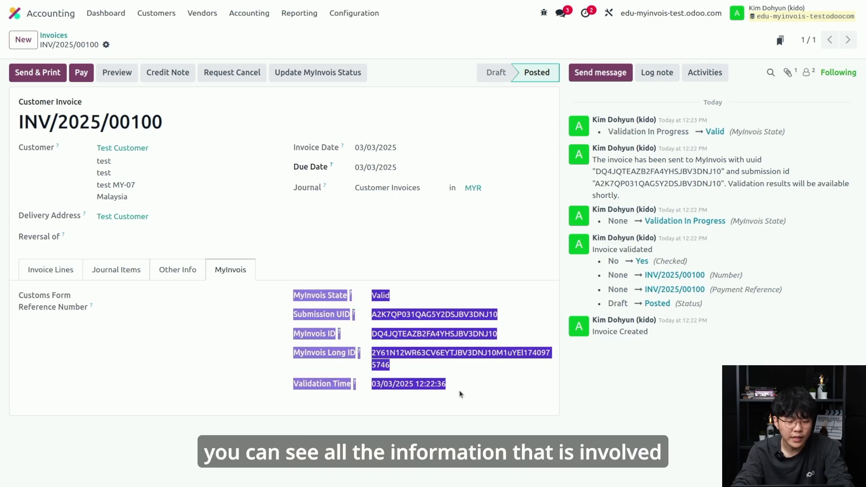
click(608, 406)
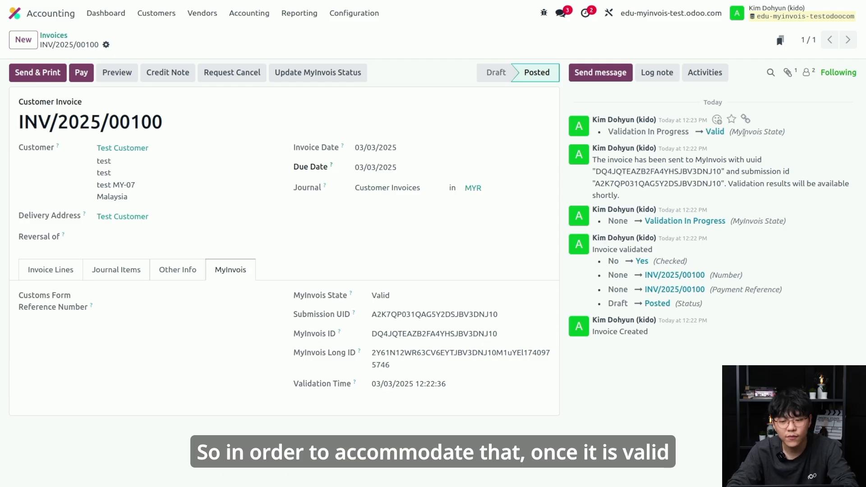
Email and download the invoice, saving INV_2025_00100.zip to the Desktop, and check its MyInvois state.
click(37, 72)
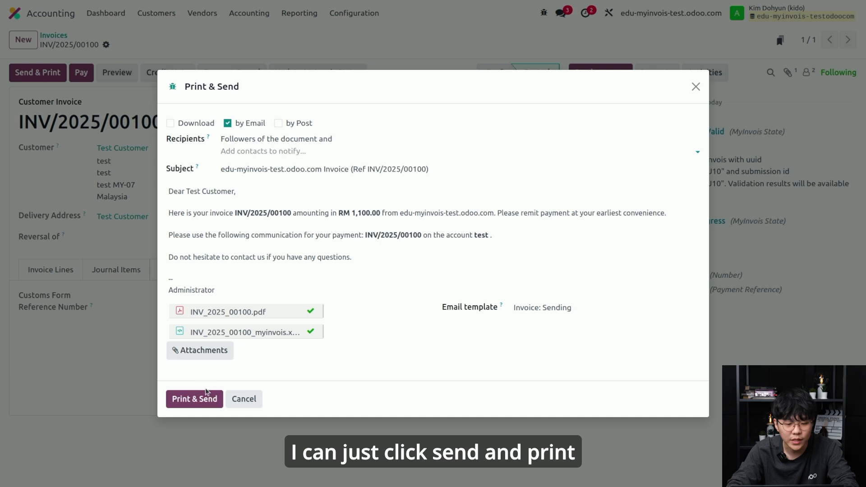
click(193, 124)
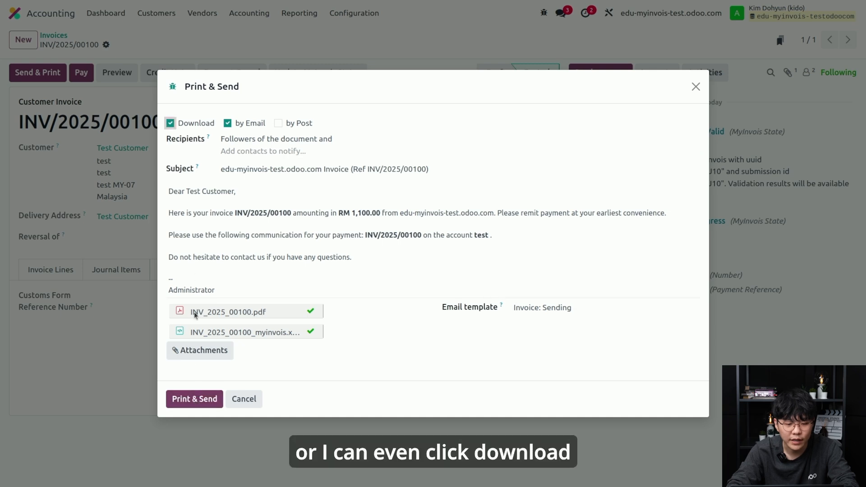
click(191, 397)
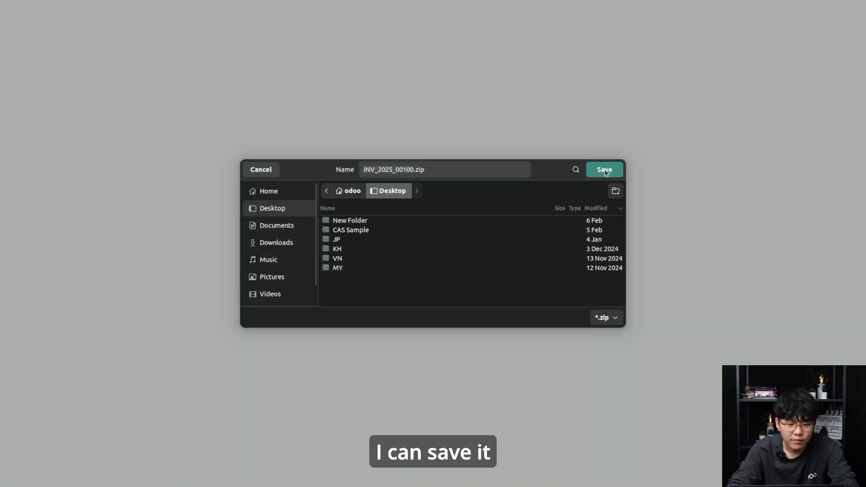
click(604, 170)
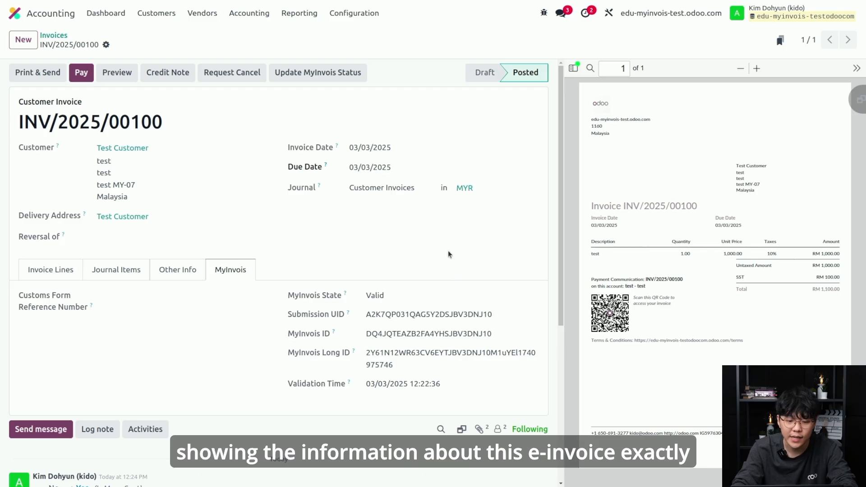
double_click(370, 296)
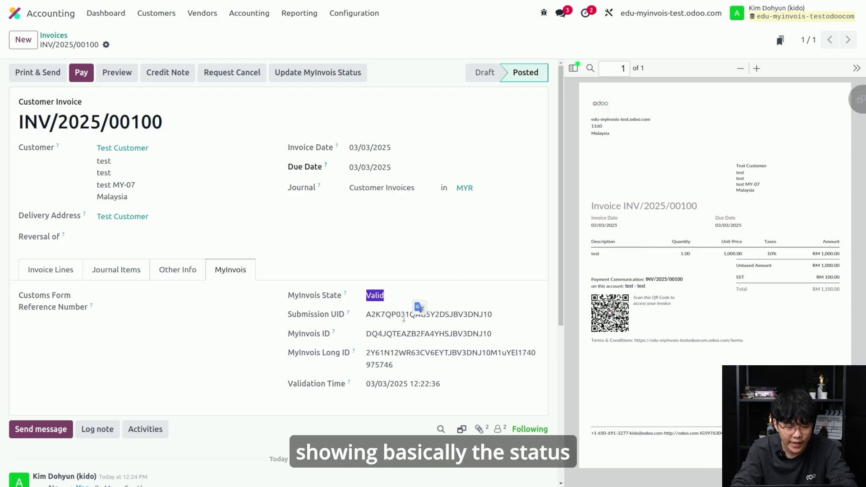
Request cancellation of invoice INV/2025/00100 with the reason "Cancellation".
click(67, 273)
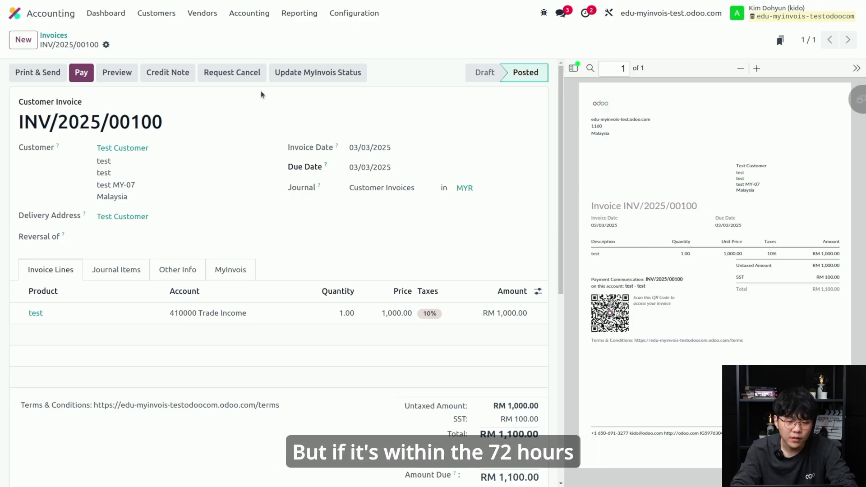
click(238, 76)
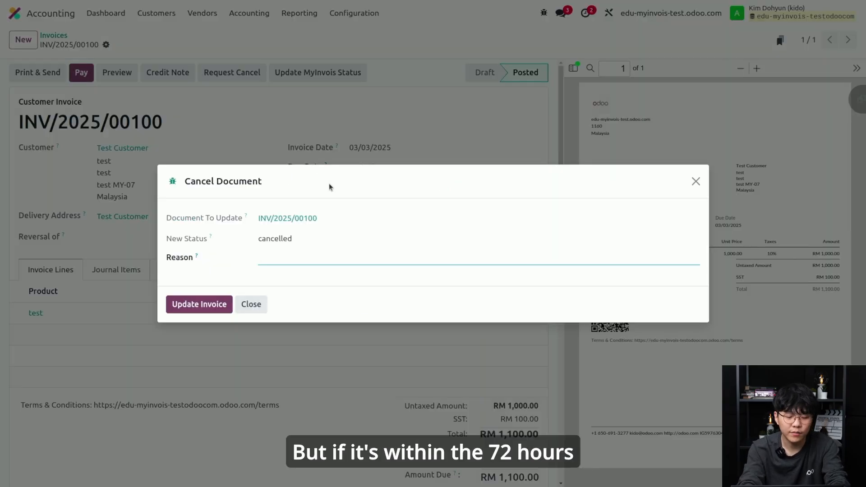
text(Cancellation)
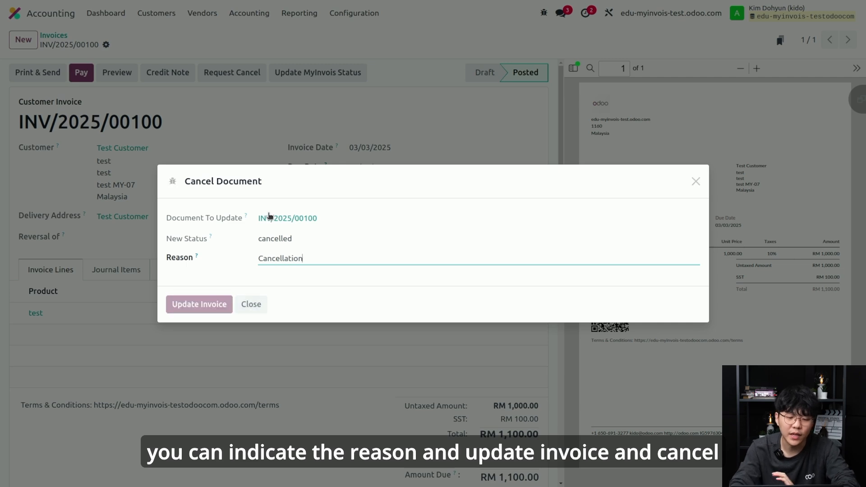
click(201, 305)
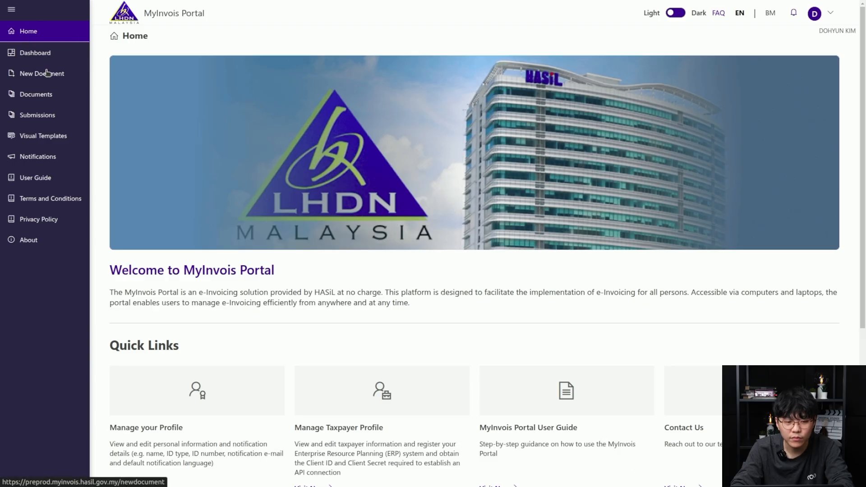
Switch to the MyInvois Portal and open the submitted document for INV/2025/00100, matching its number against the Odoo invoice.
click(49, 94)
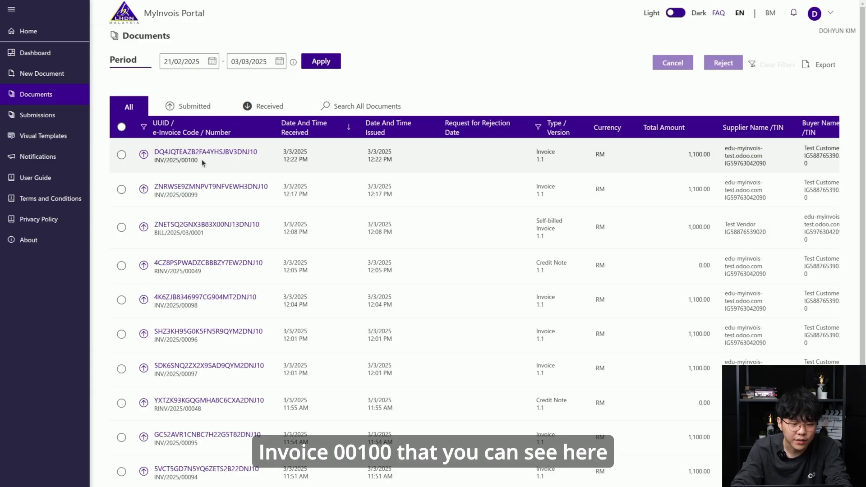
key(ctrl+plus)
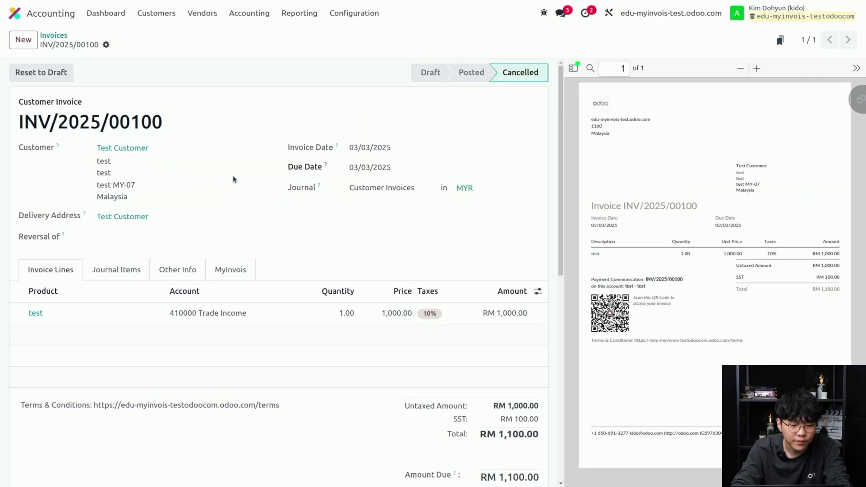
drag(165, 122, 114, 124)
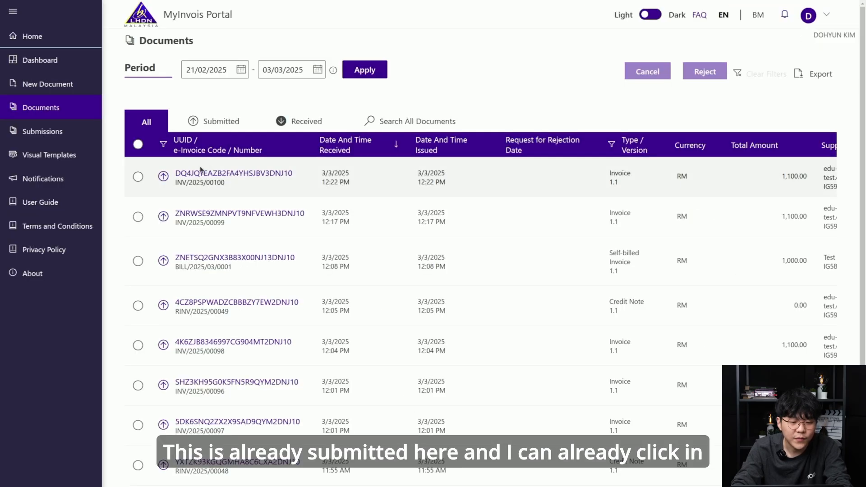
click(231, 174)
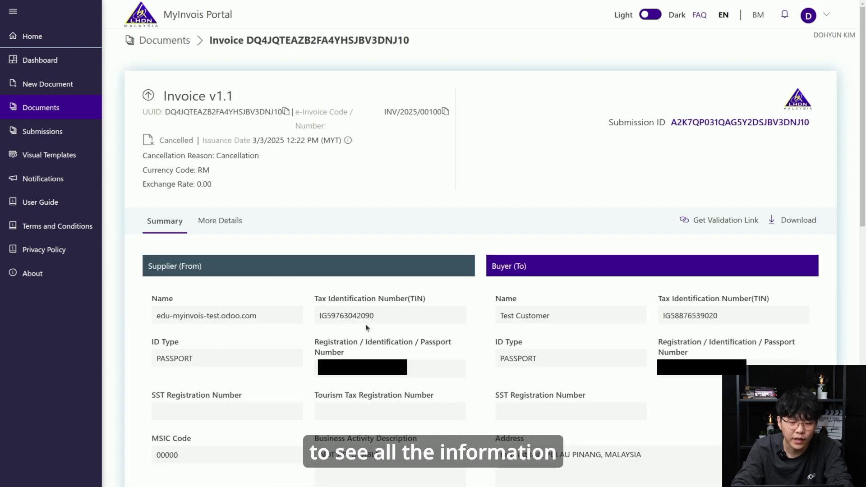
Skim the whole MyInvois document and check the status shown in its header.
scroll(365, 328, down, 12)
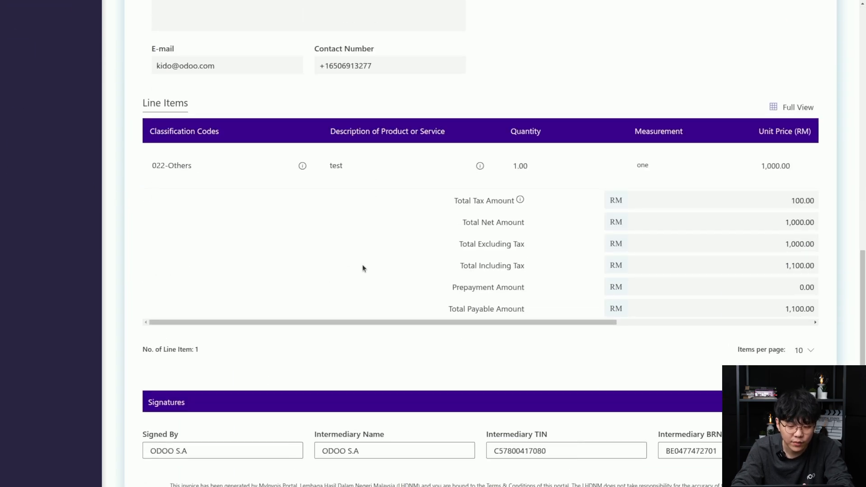
scroll(363, 269, up, 12)
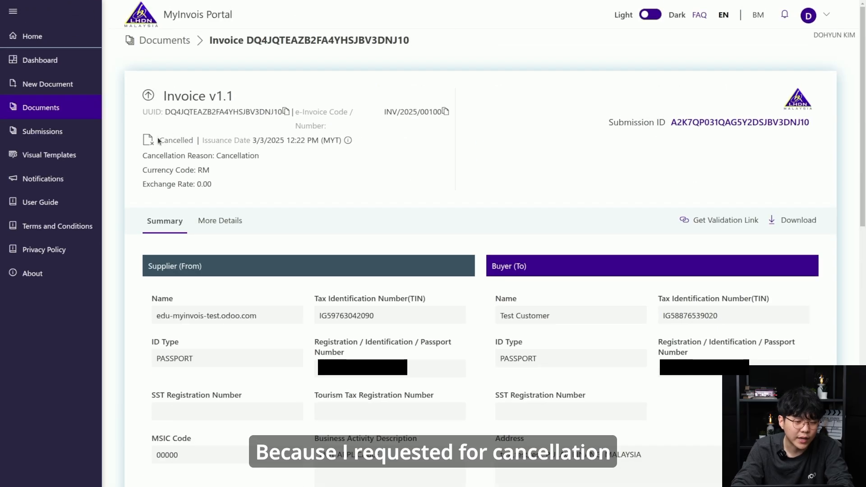
drag(158, 141, 193, 141)
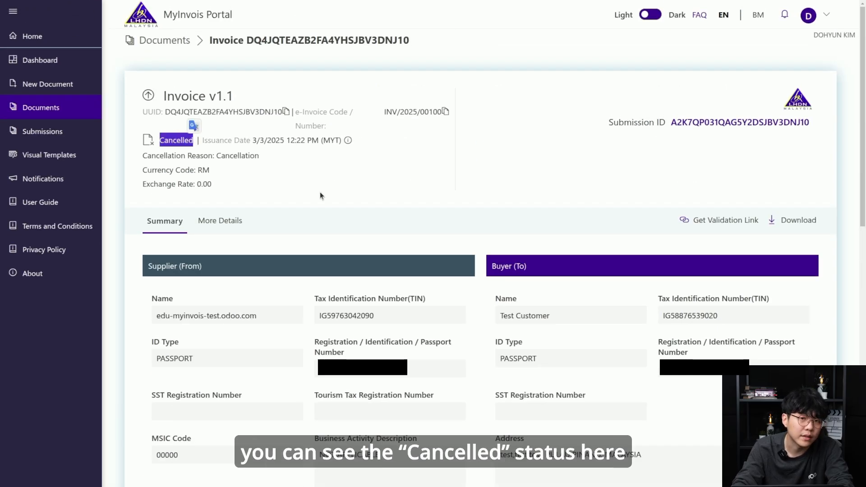
click(350, 201)
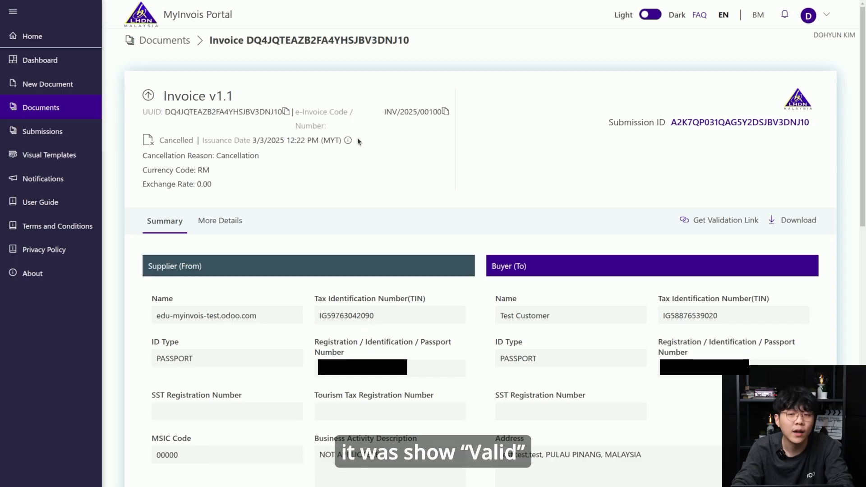
Examine the document's supplier and buyer details, line item classification code, amounts and tax totals.
scroll(368, 181, down, 2)
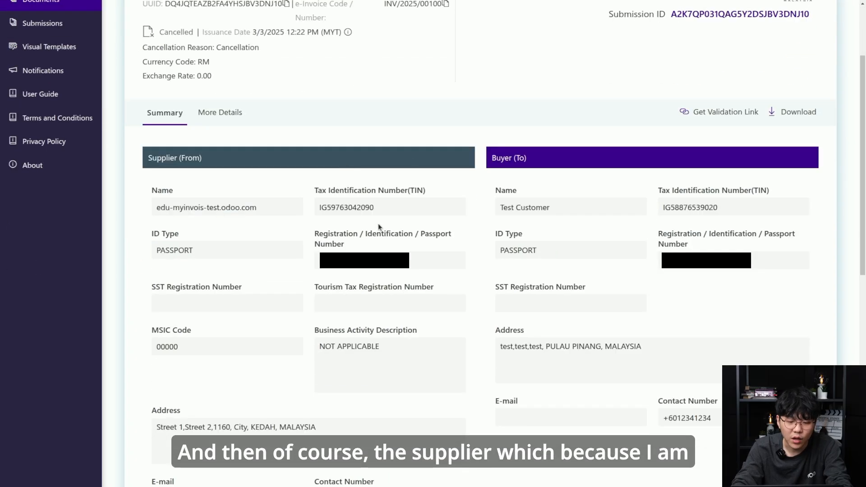
drag(147, 158, 200, 164)
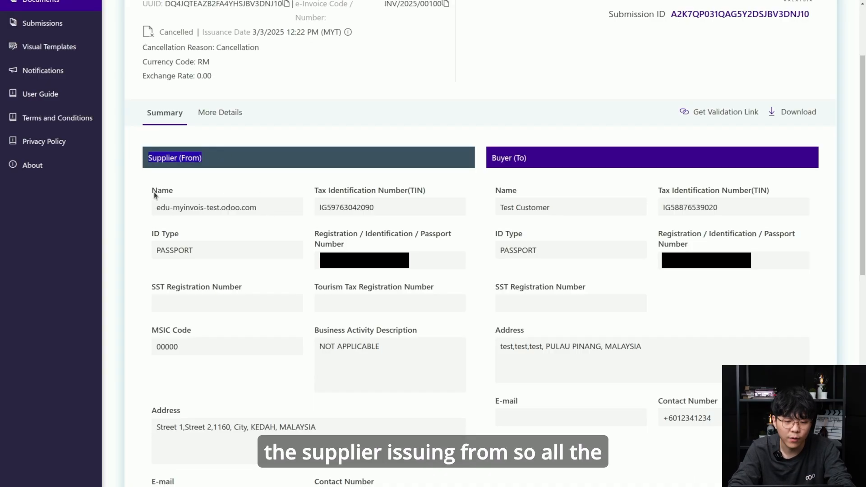
drag(150, 189, 407, 364)
click(419, 364)
scroll(433, 367, down, 2)
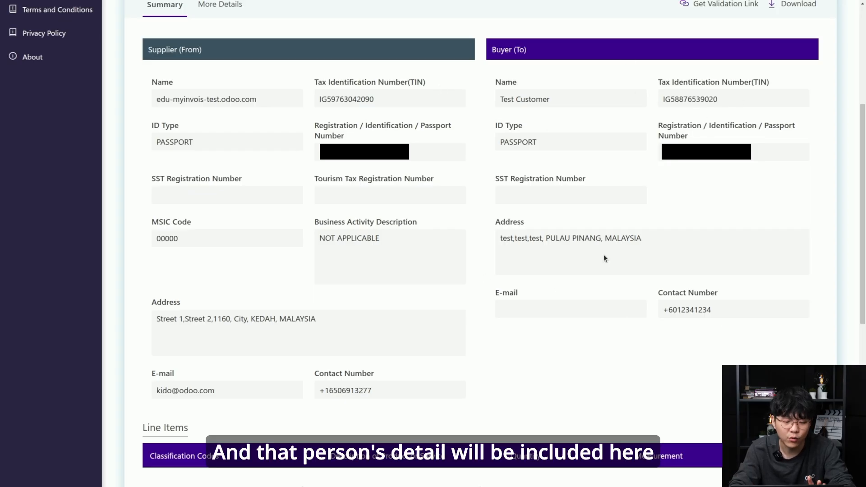
scroll(630, 253, down, 5)
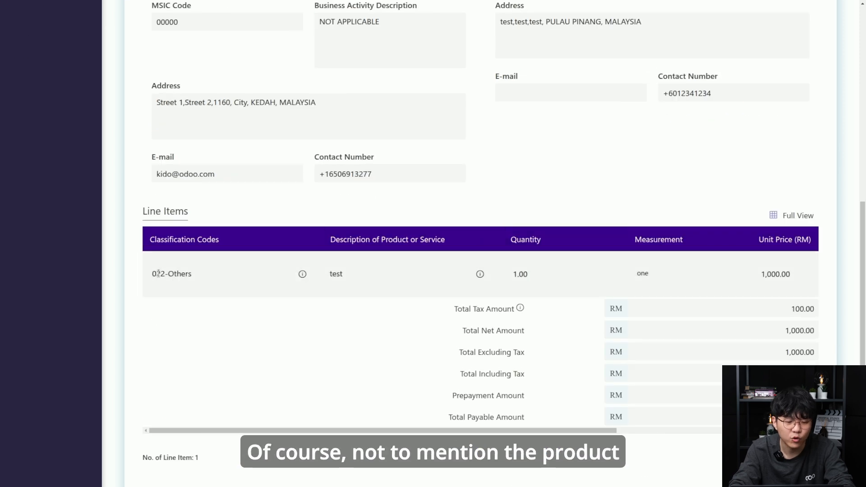
drag(151, 277, 780, 296)
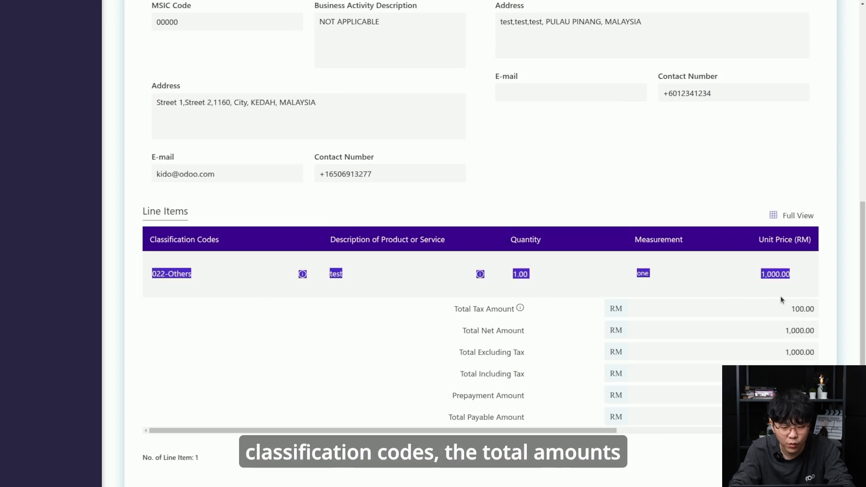
click(437, 344)
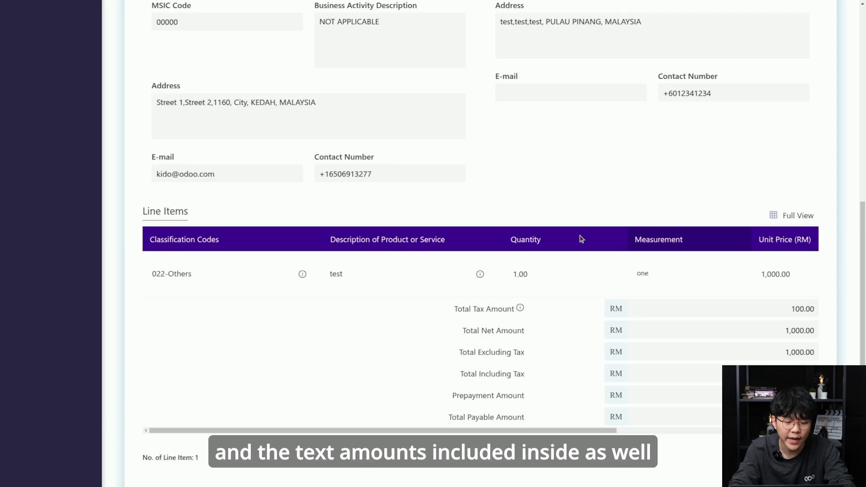
scroll(488, 322, down, 3)
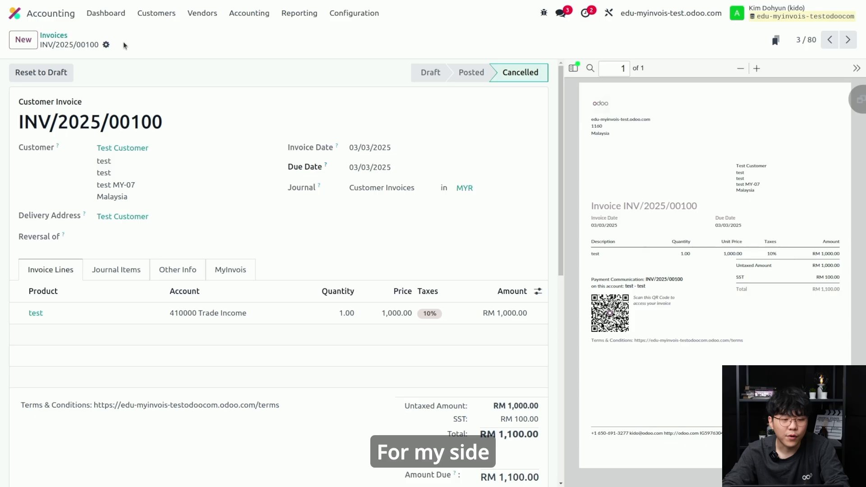
Switch back to Odoo, duplicate invoice INV/2025/00100 and confirm the duplicate.
click(110, 45)
click(135, 88)
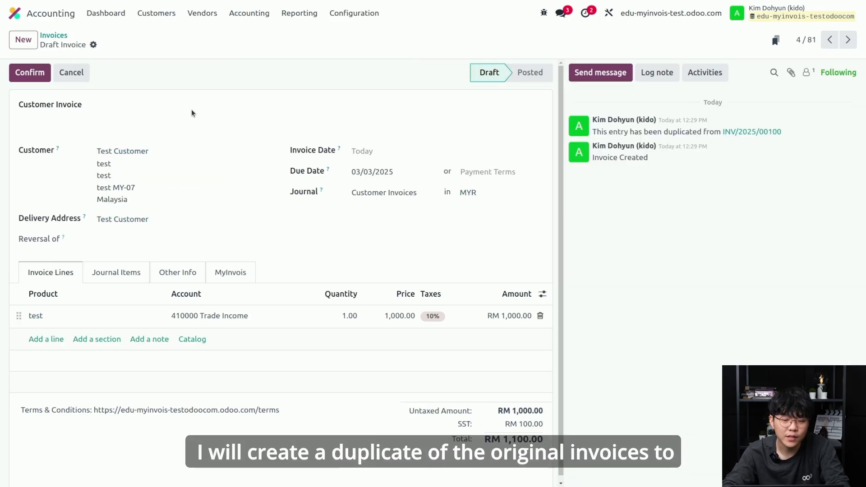
click(47, 75)
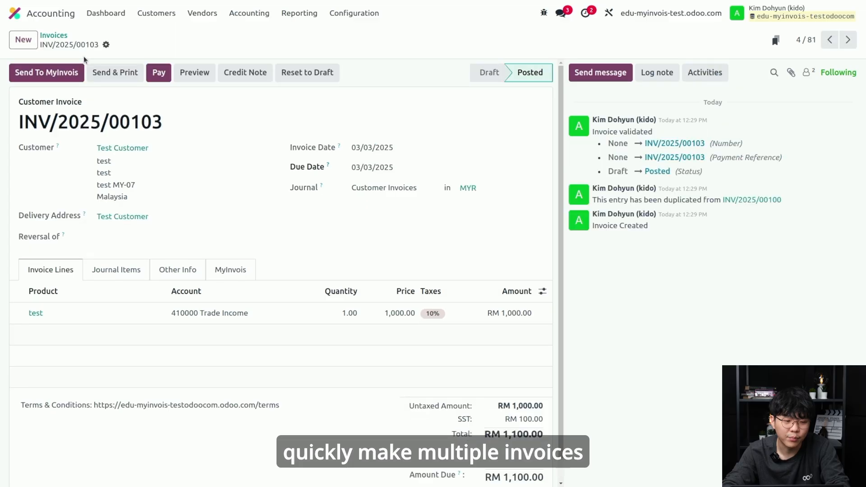
Duplicate invoice INV/2025/00103, confirm the duplicate and compare its number with the neighbouring invoice.
click(107, 45)
click(124, 87)
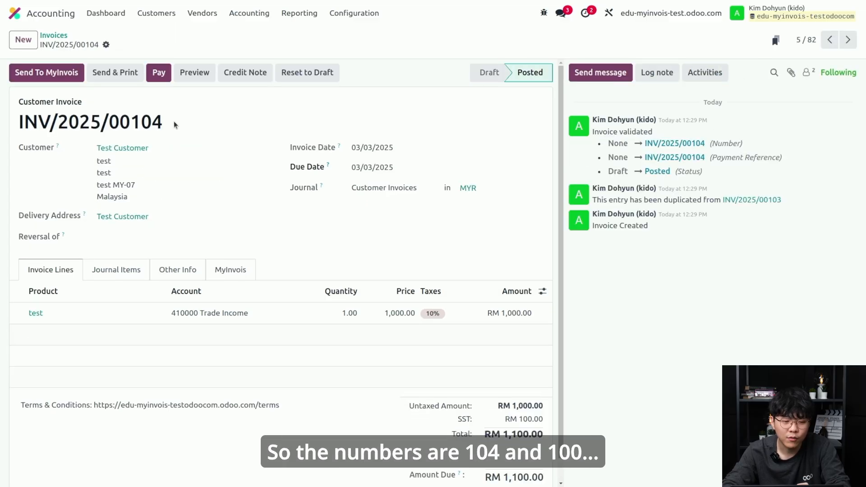
drag(136, 122, 162, 122)
click(848, 39)
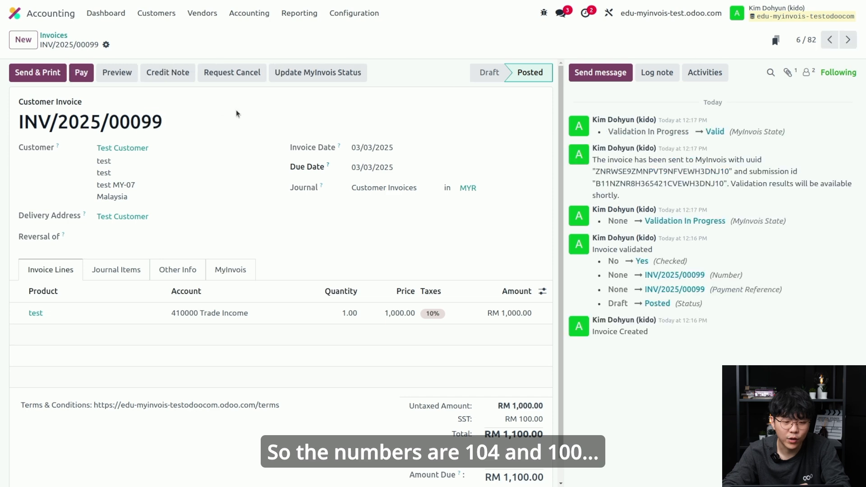
click(830, 39)
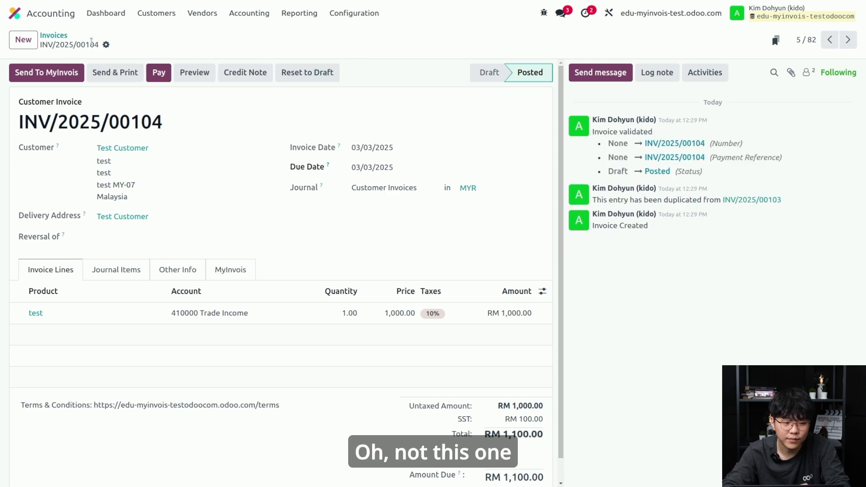
Return to the invoices list and send INV/2025/00104 and INV/2025/00103 to MyInvois together.
click(68, 39)
drag(67, 91, 139, 74)
click(152, 50)
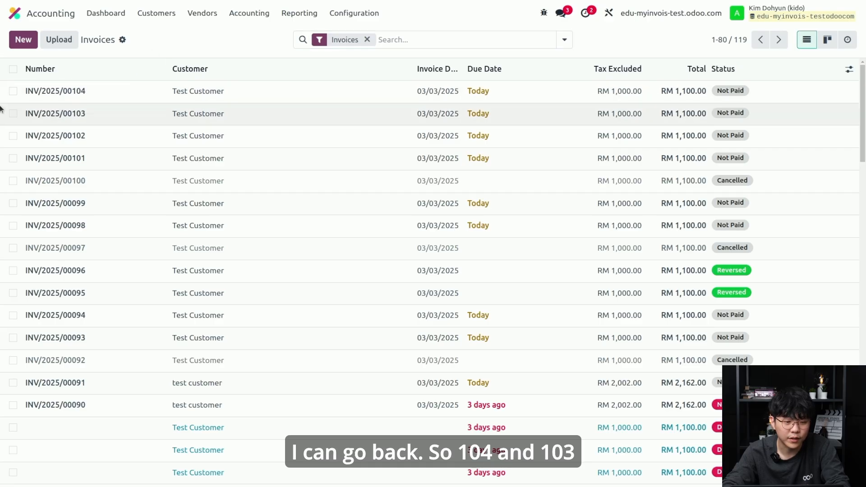
click(13, 91)
click(13, 113)
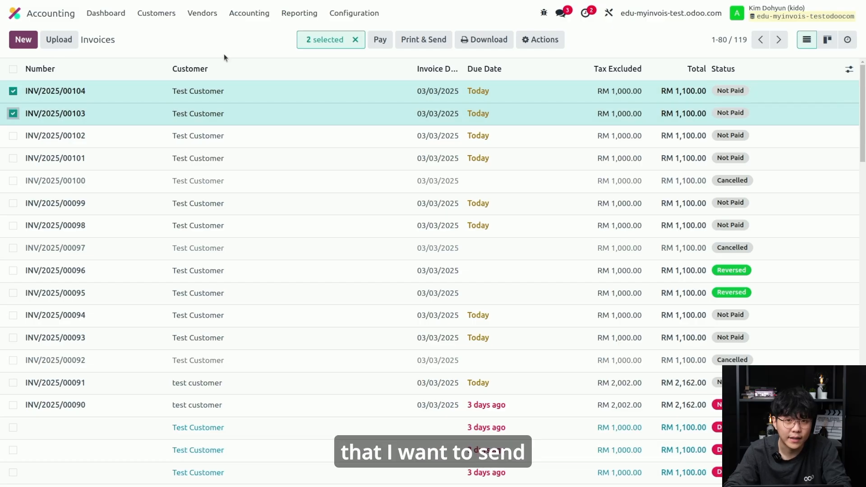
click(547, 39)
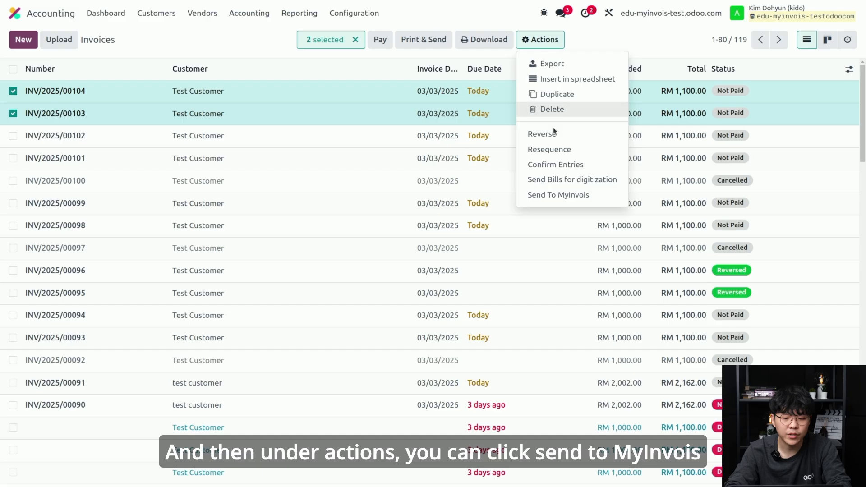
click(567, 195)
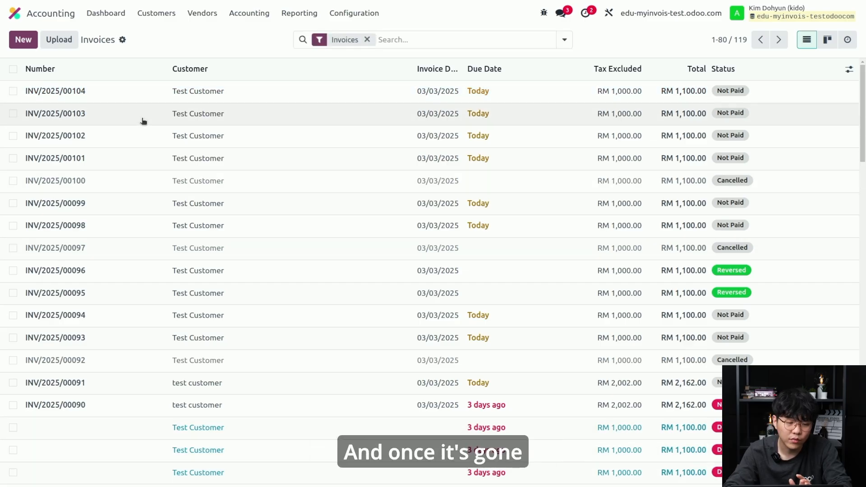
Open INV/2025/00103, check its MyInvois state in the log, and go to INV/2025/00104.
click(115, 114)
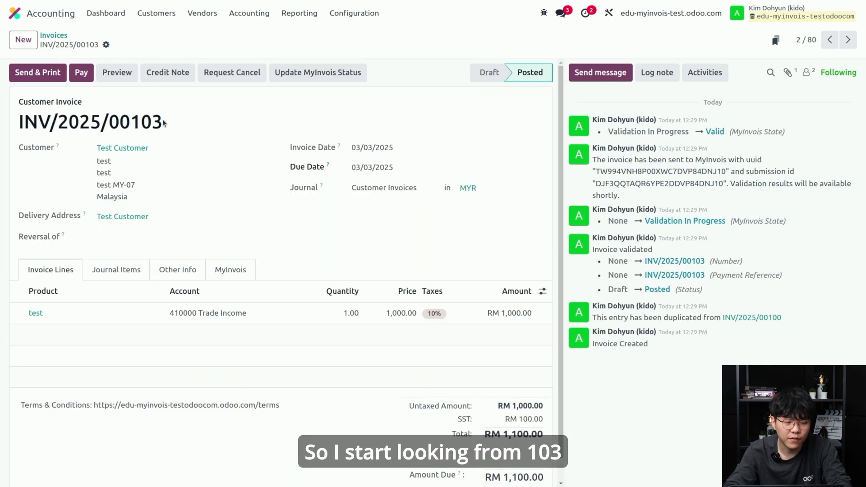
drag(163, 123, 135, 118)
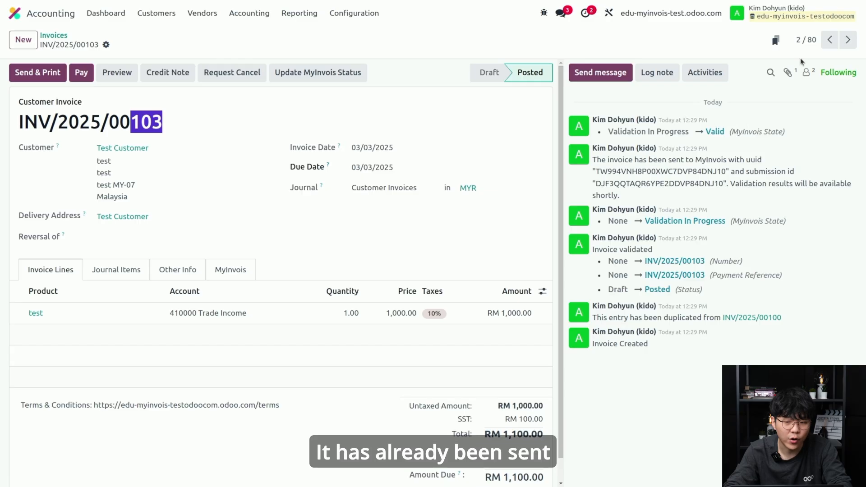
drag(705, 132, 724, 132)
click(830, 40)
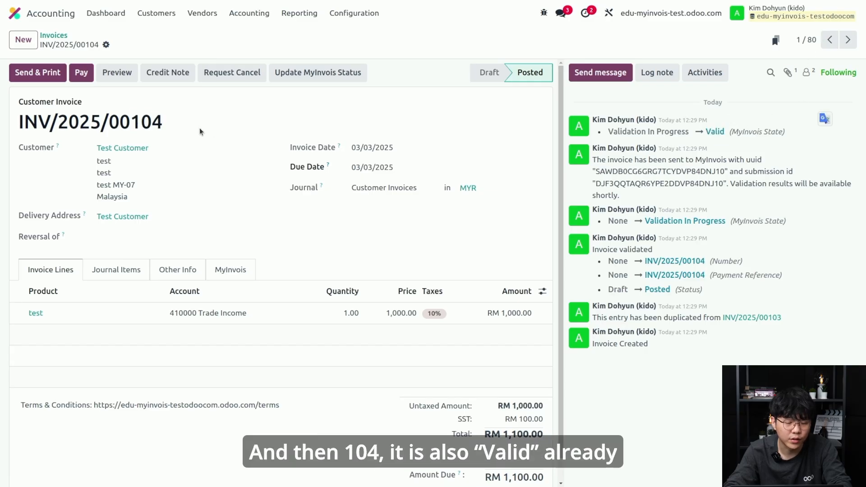
Examine the Submission UID in the MyInvois details of INV/2025/00104.
click(230, 269)
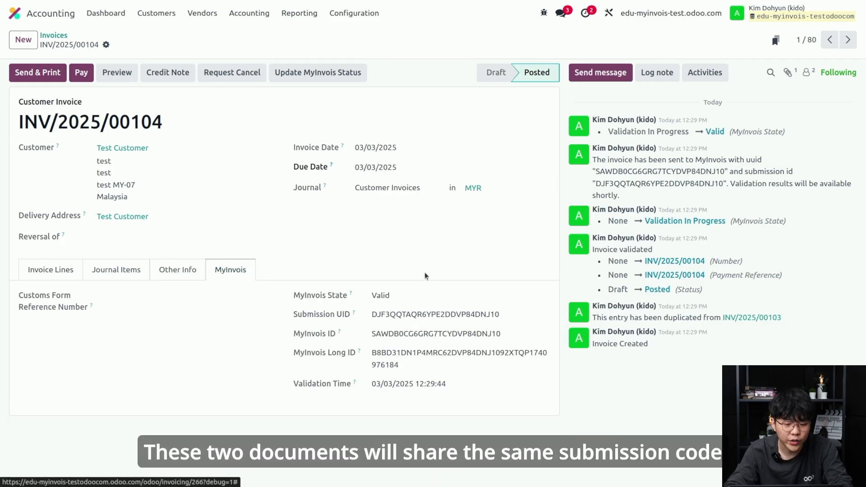
drag(372, 315, 504, 315)
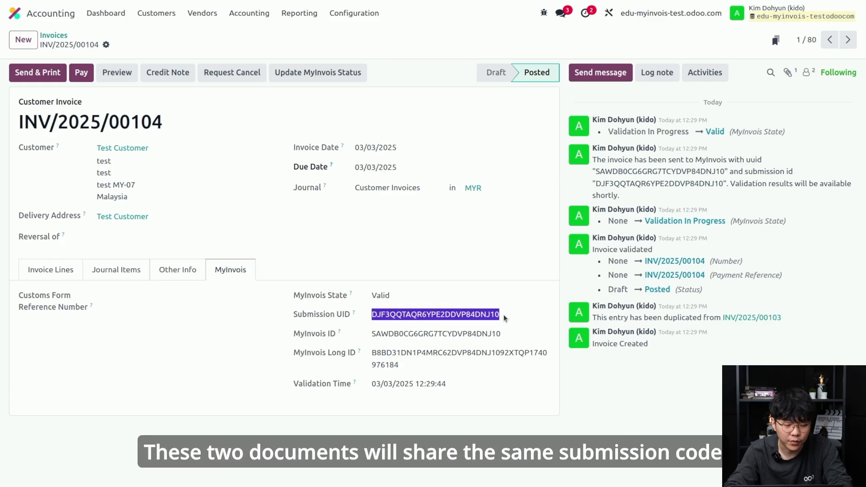
click(533, 282)
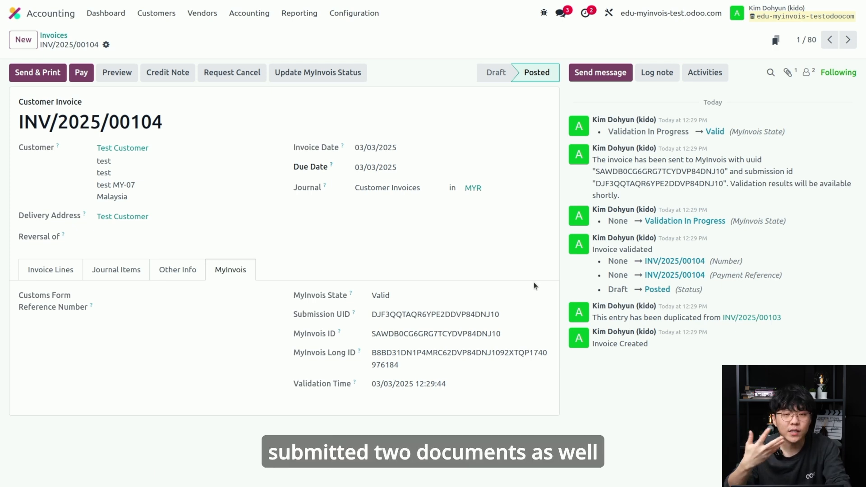
Switch to the MyInvois Portal, mark INV/2025/00103 and INV/2025/00104 in the refreshed documents, and open their shared submission.
key(ctrl+Tab)
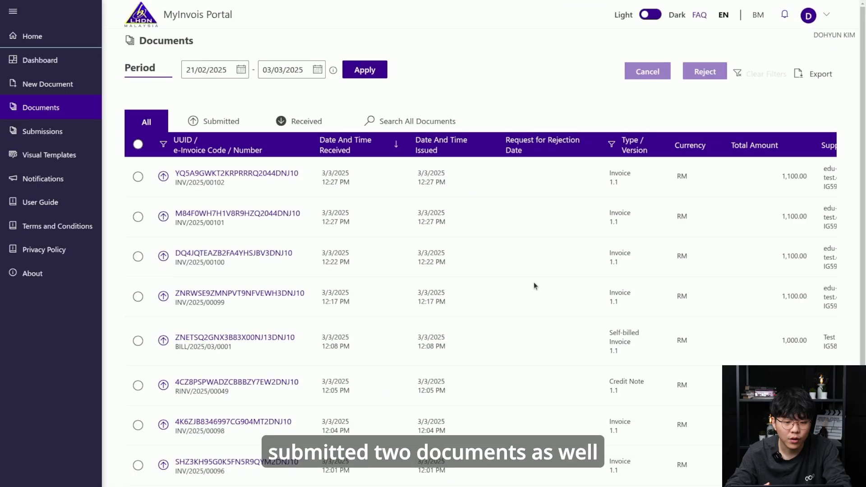
key(F5)
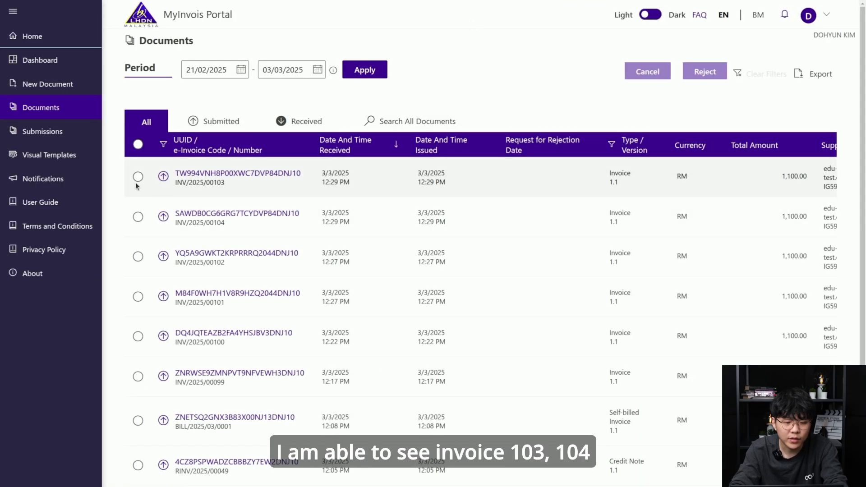
click(138, 177)
click(138, 216)
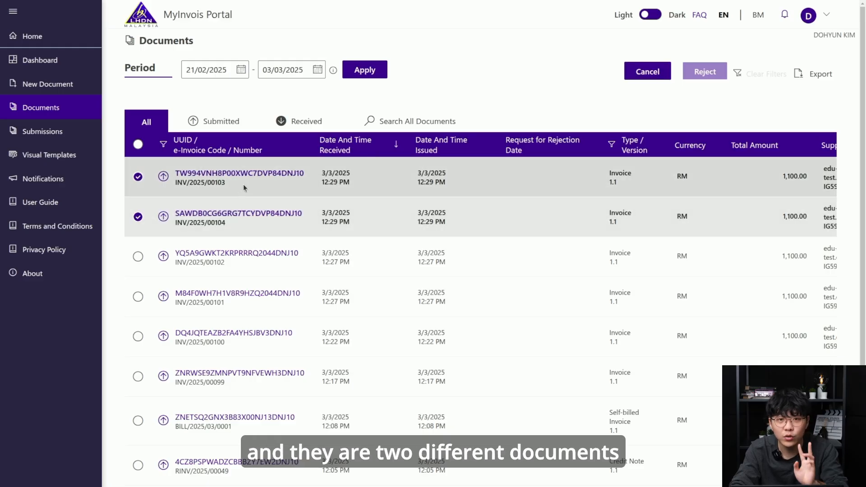
click(70, 136)
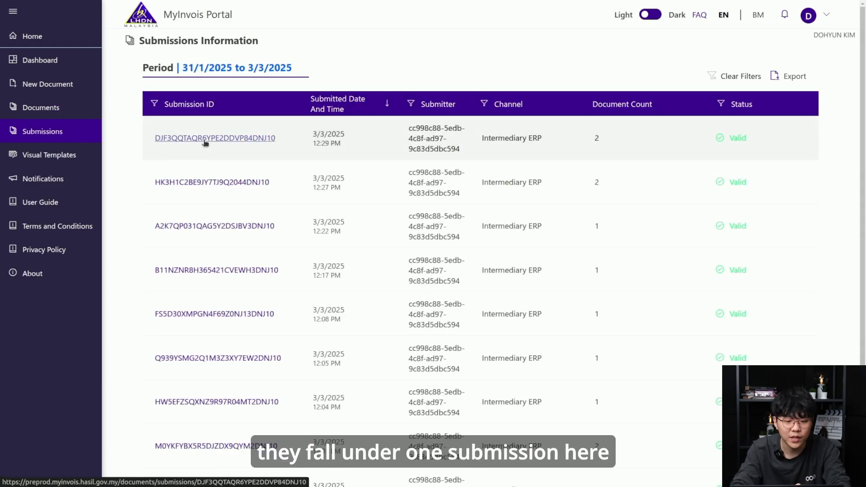
click(203, 140)
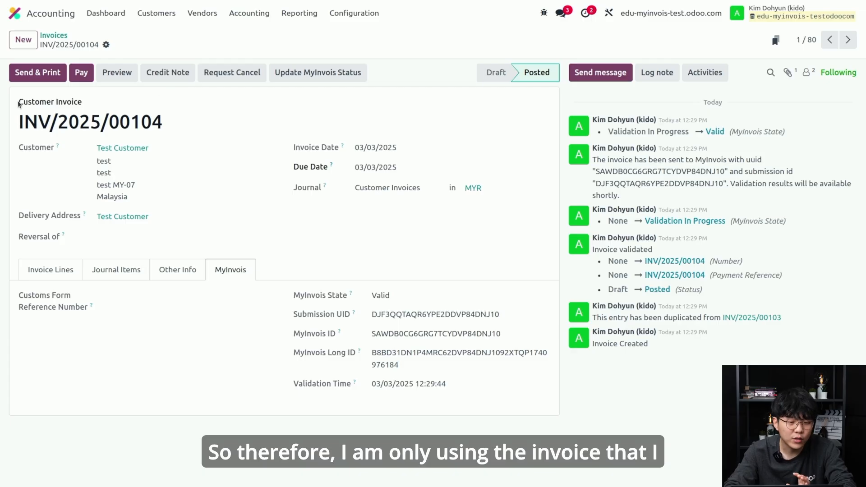
Reverse invoice INV/2025/00104 with a credit note, giving "Make an adjustment" as the reason.
drag(18, 104, 189, 126)
click(192, 126)
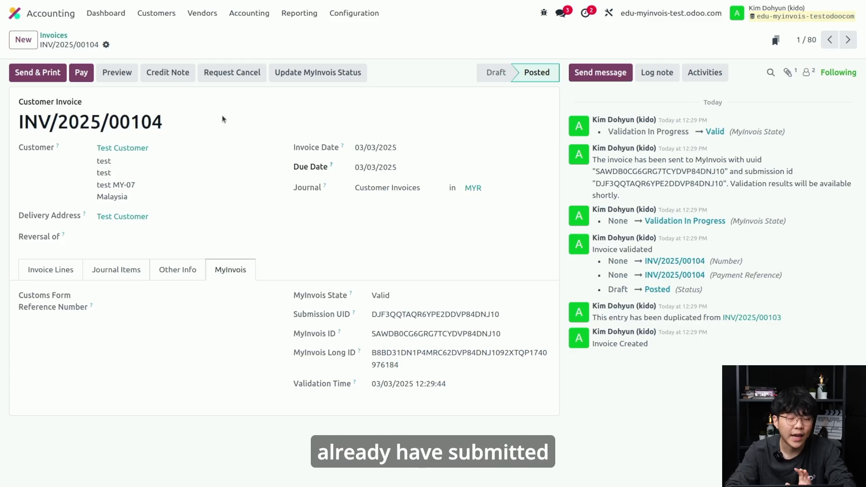
click(175, 77)
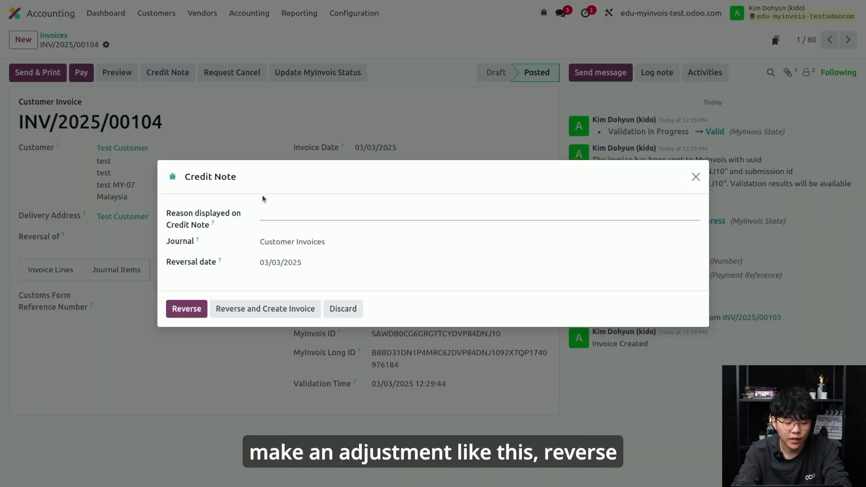
text(Make an adj)
key(BackSpace)
key(BackSpace)
key(BackSpace)
key(BackSpace)
text(a)
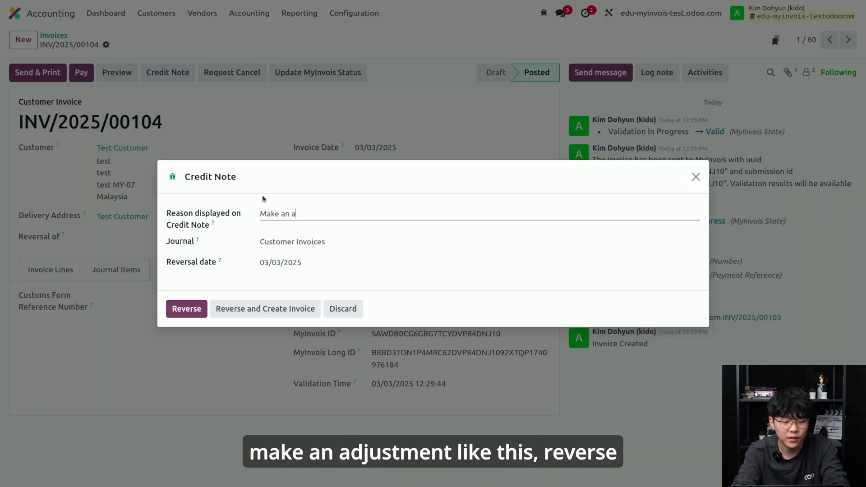
text(djustment)
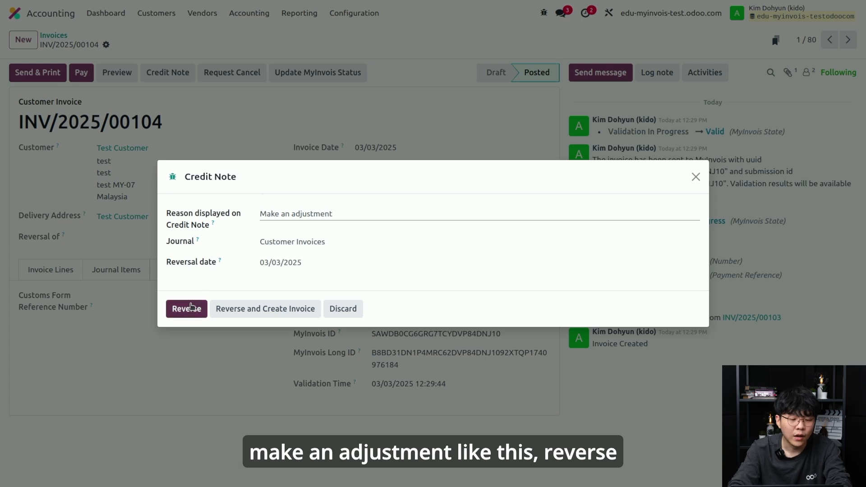
click(191, 307)
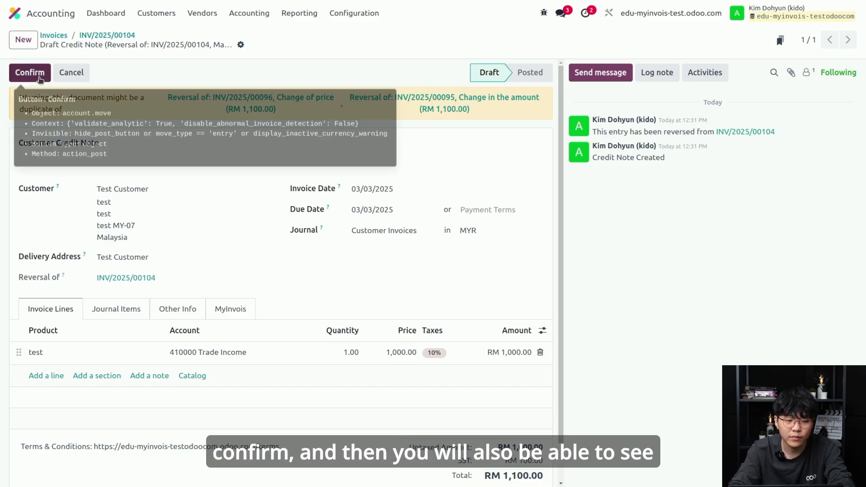
Confirm the draft credit note for INV/2025/00104 and send it to MyInvois.
click(39, 77)
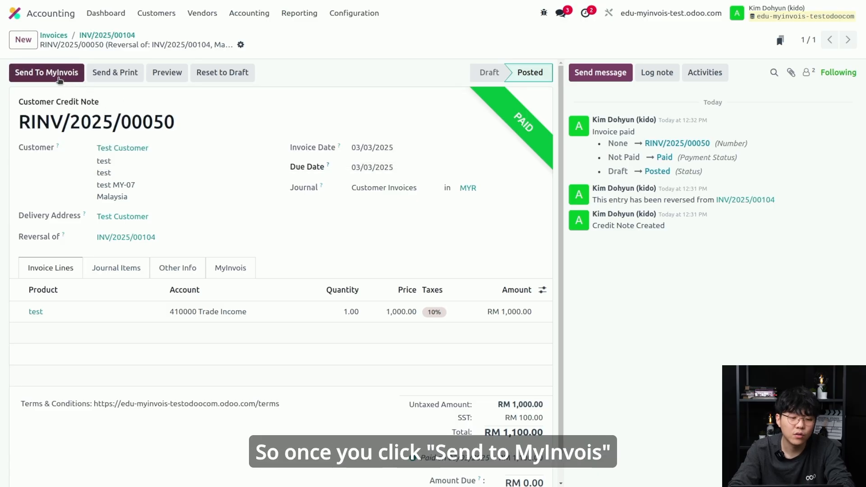
click(58, 77)
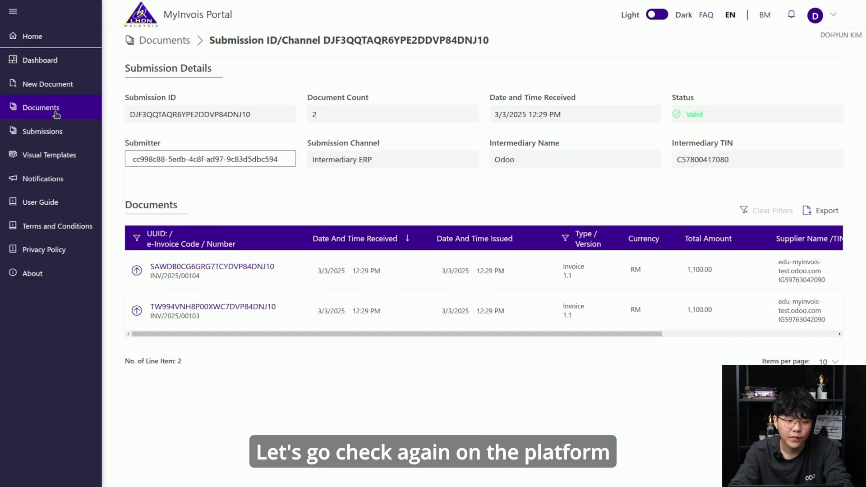
Refresh the portal's documents, open credit note RINV/2025/00050 and review its line items, totals and original invoice reference.
click(55, 113)
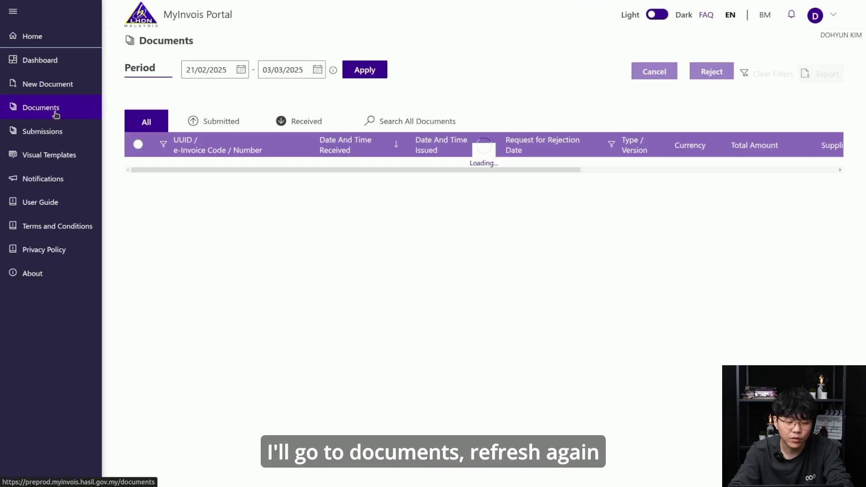
key(F5)
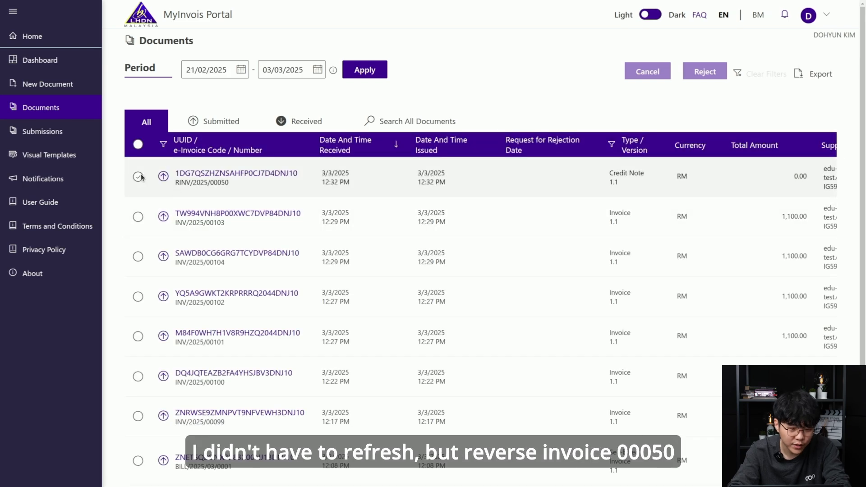
click(137, 176)
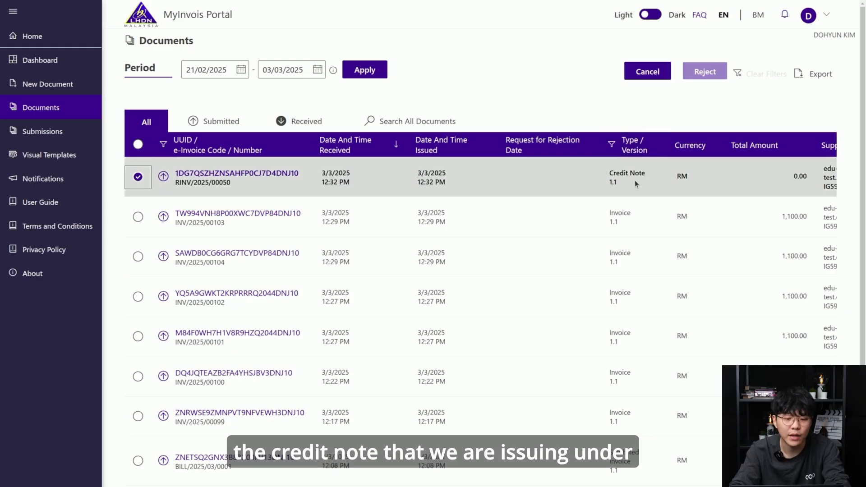
click(197, 173)
scroll(464, 248, down, 10)
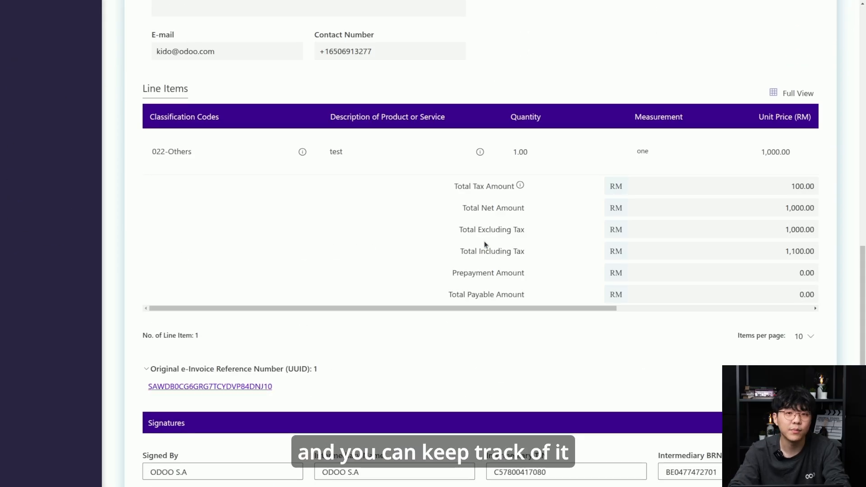
scroll(484, 243, up, 10)
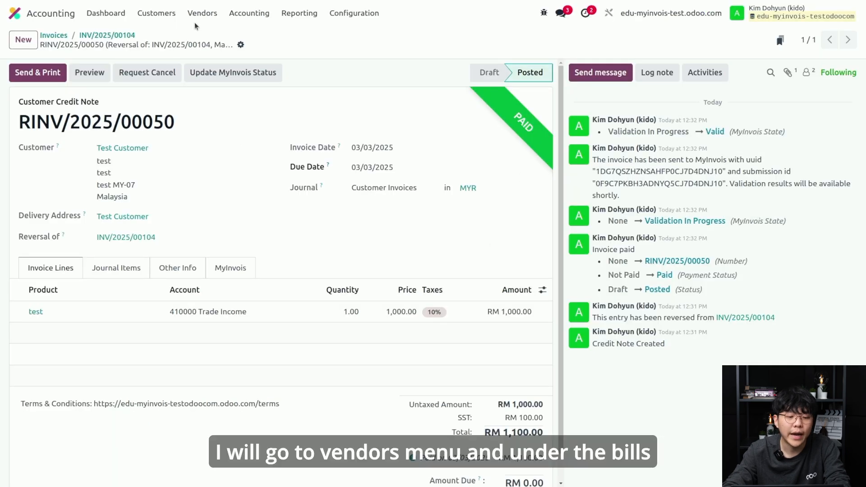
Create a new vendor bill with Test Customer as the vendor.
click(198, 13)
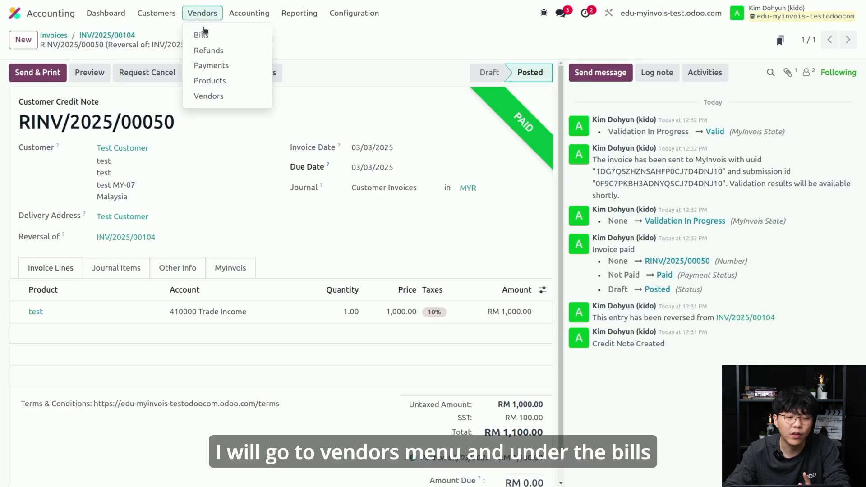
click(206, 35)
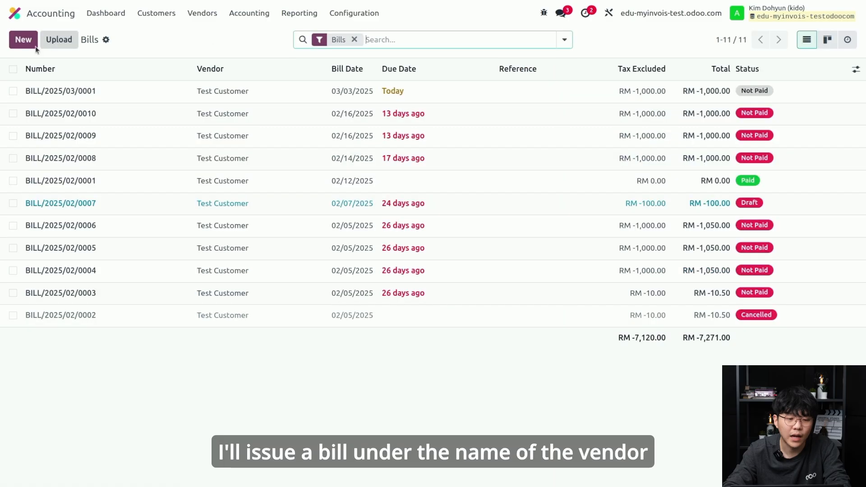
click(24, 41)
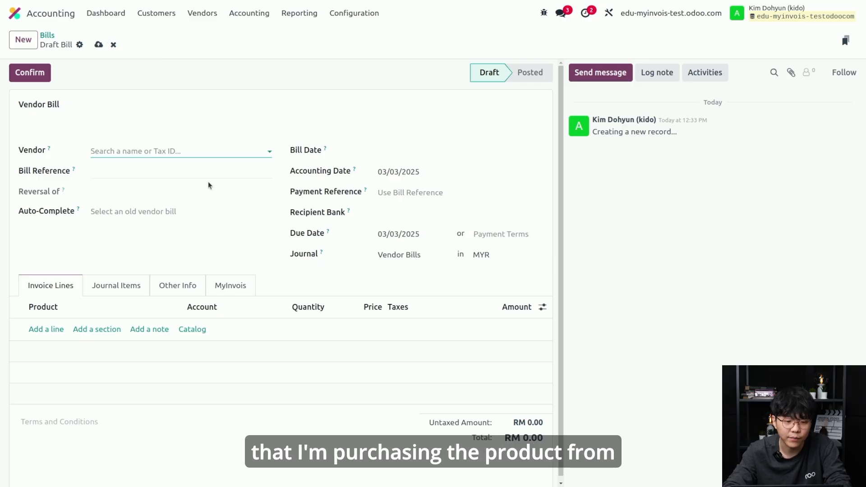
click(190, 154)
click(171, 176)
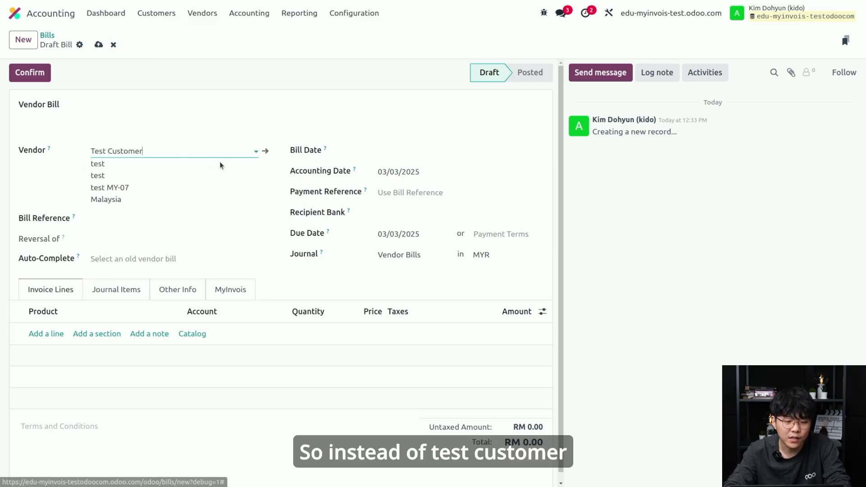
Rename the bill's vendor contact from Test Customer to Test Vendor, save it and return to the draft bill.
click(265, 150)
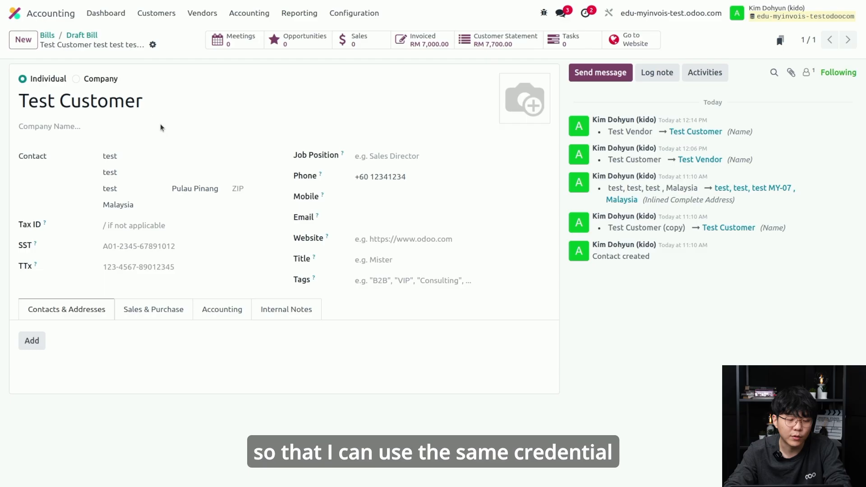
double_click(62, 102)
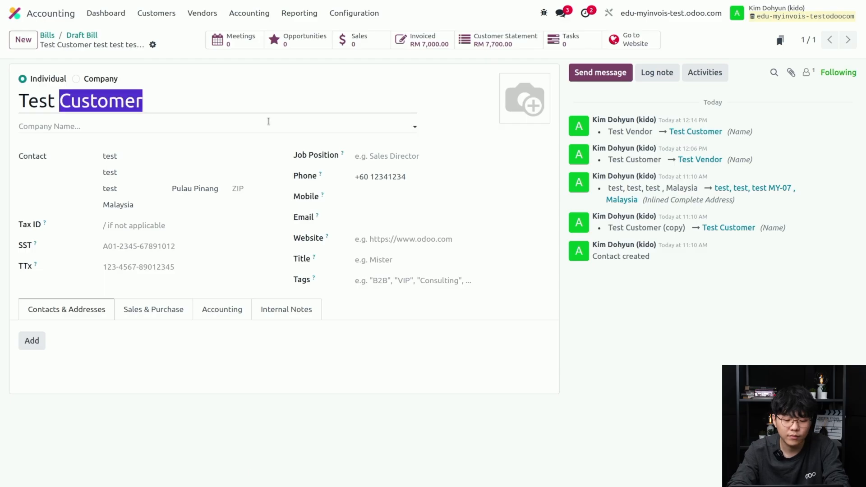
text(Vendor)
key(ctrl+s)
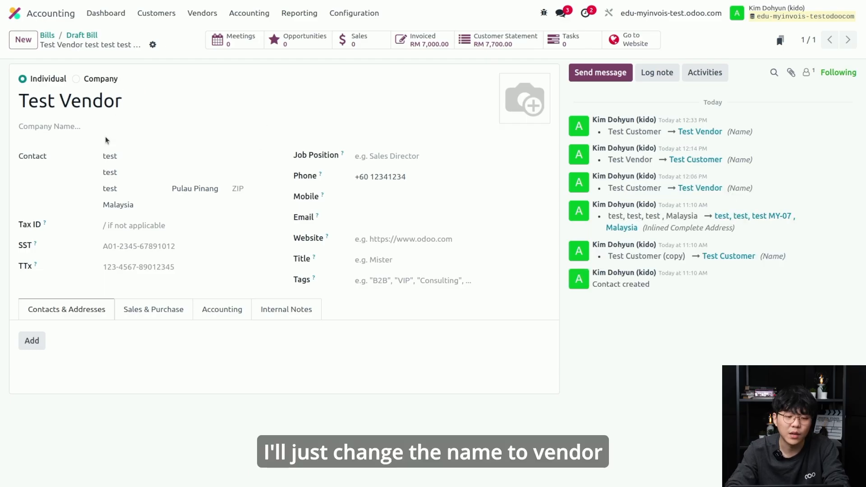
click(90, 36)
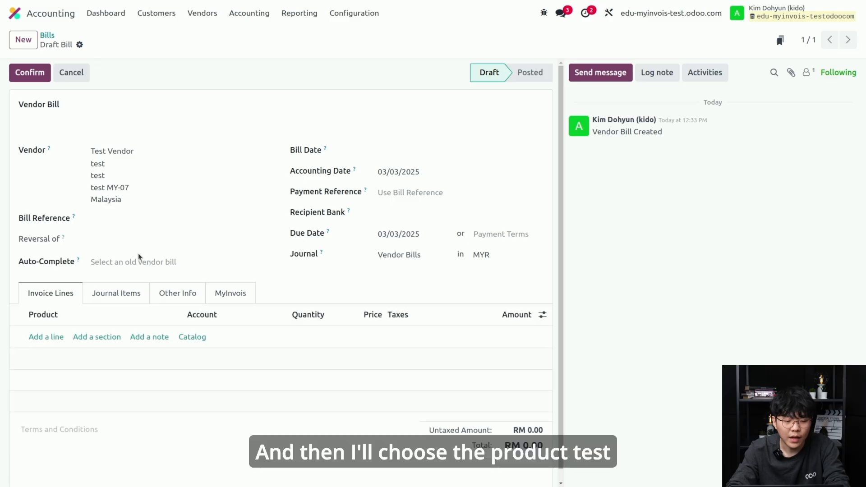
Add an invoice line for the product test to the draft bill, priced at 1,000 with the Tax Exemption tax.
click(45, 337)
click(52, 337)
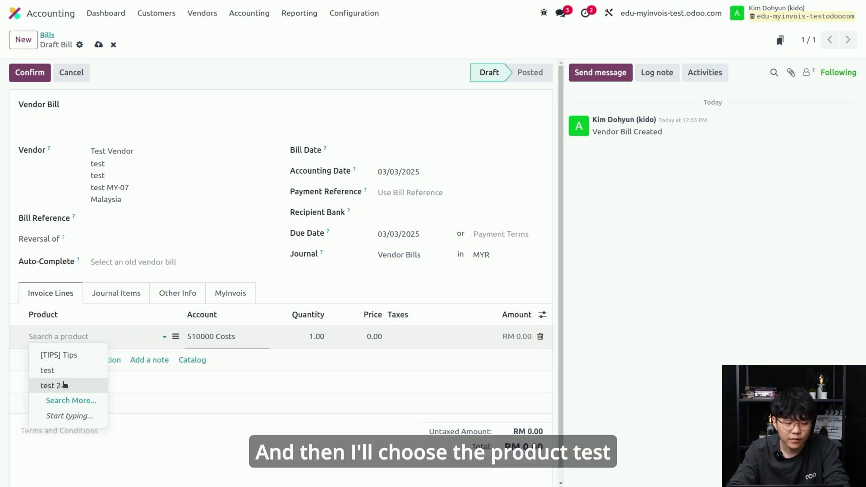
click(50, 370)
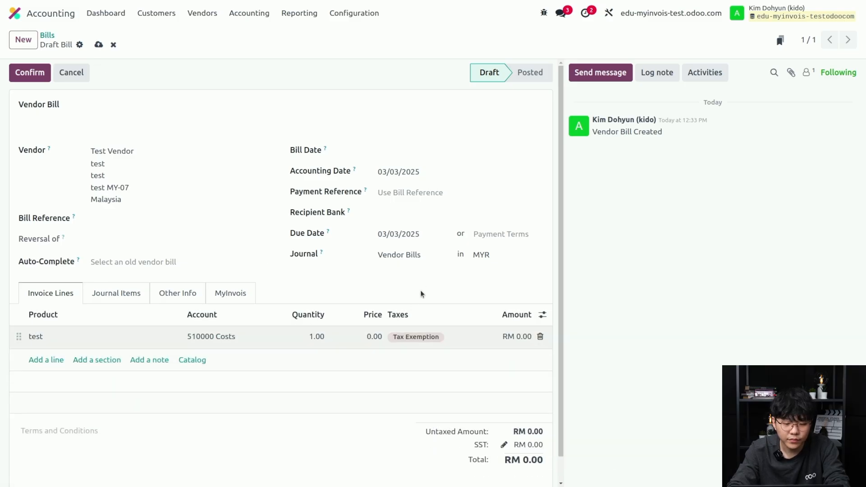
key(alt+s)
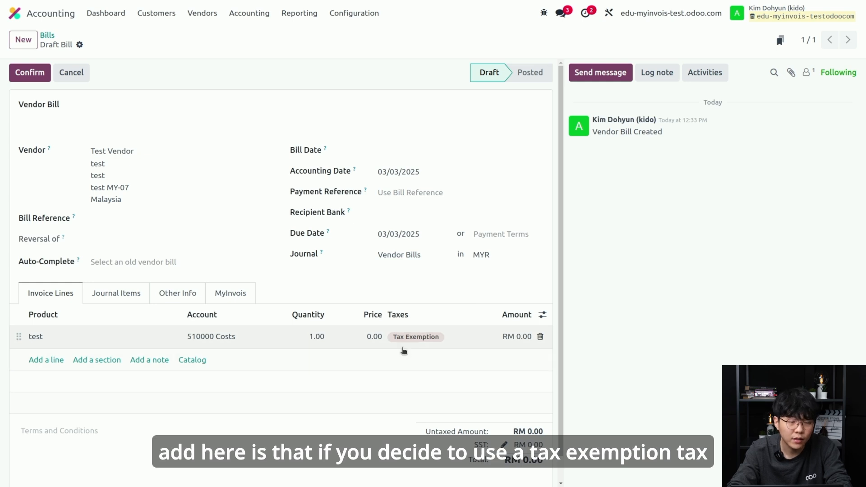
click(232, 293)
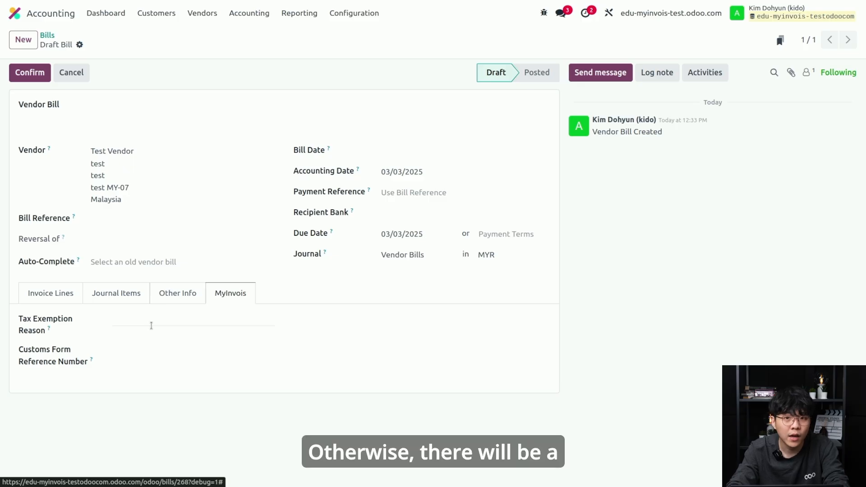
click(75, 293)
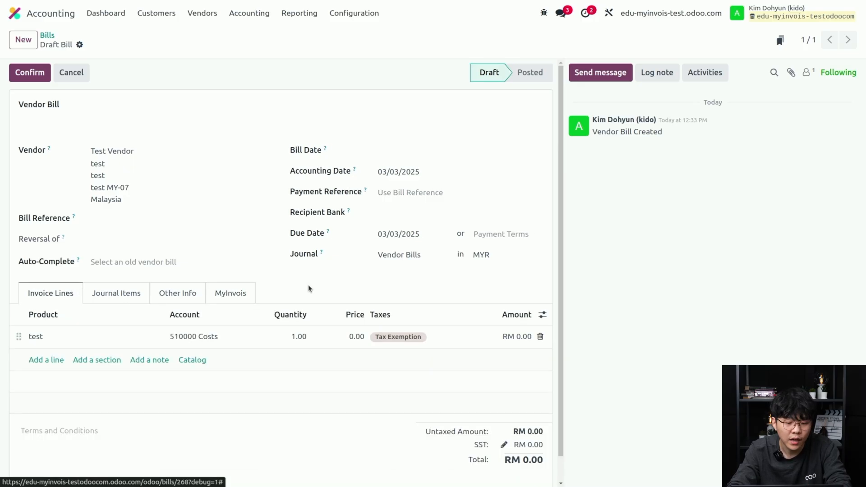
click(339, 337)
text(1000)
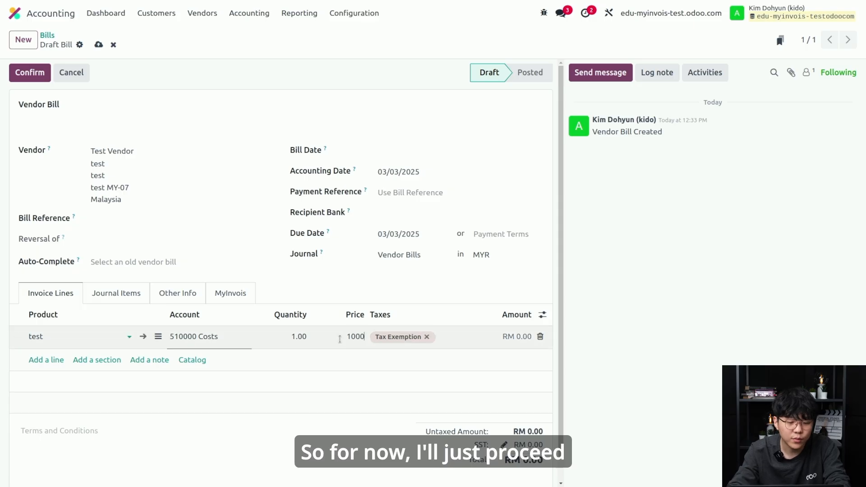
click(338, 302)
Set the bill date to 03/03/2025 and confirm the vendor bill, leaving the tax exemption reason blank.
click(229, 297)
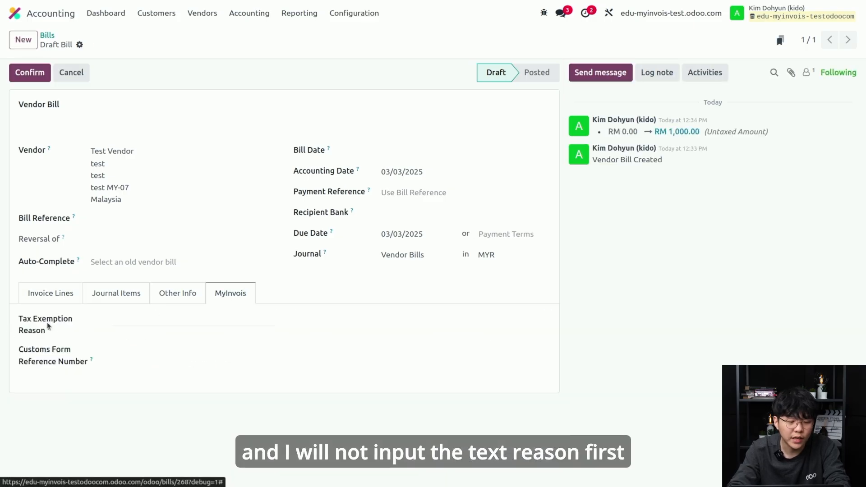
drag(19, 318, 91, 315)
click(58, 297)
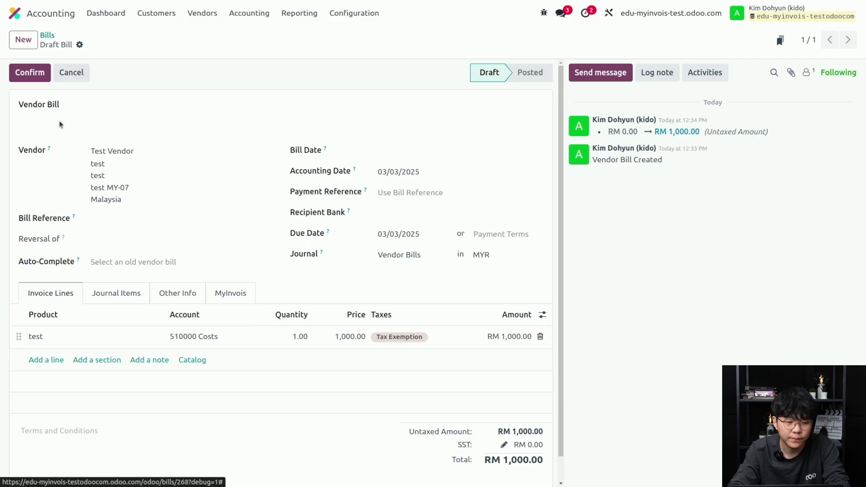
click(424, 156)
click(420, 264)
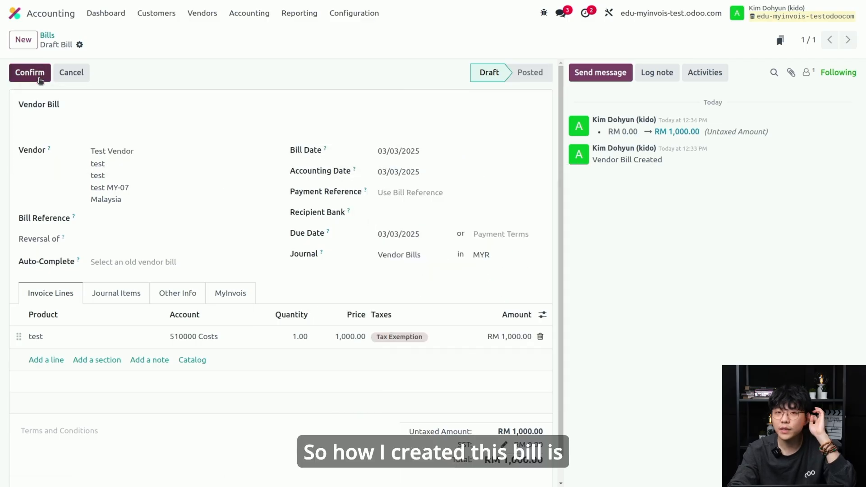
click(39, 78)
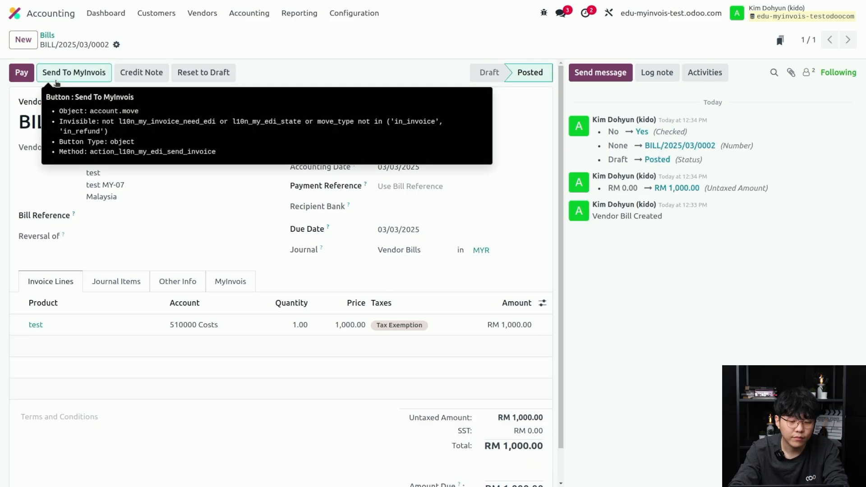
Try to send the confirmed bill to MyInvois without a tax exemption reason.
click(57, 81)
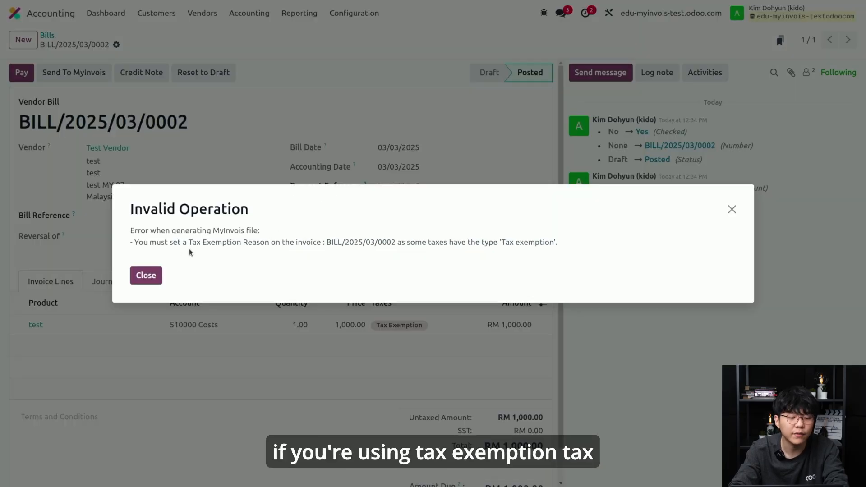
drag(188, 242, 275, 246)
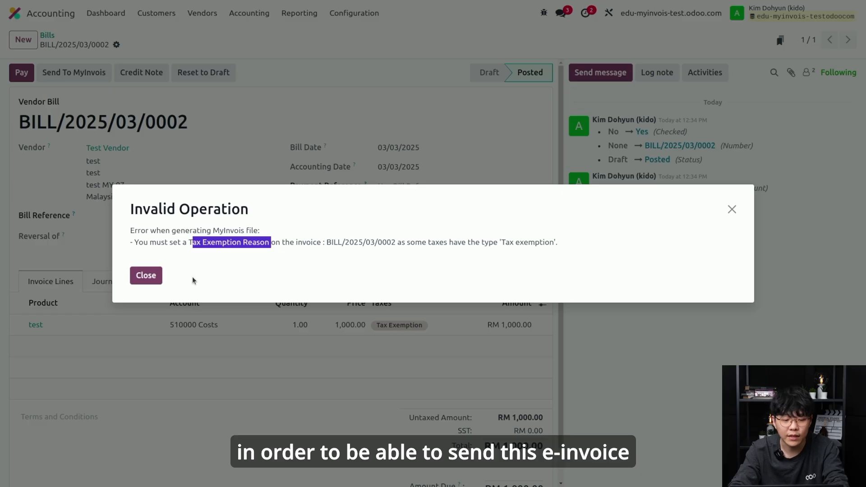
click(159, 277)
Enter "This product is exempted from SST under regulation X" as the bill's tax exemption reason and save it.
click(223, 283)
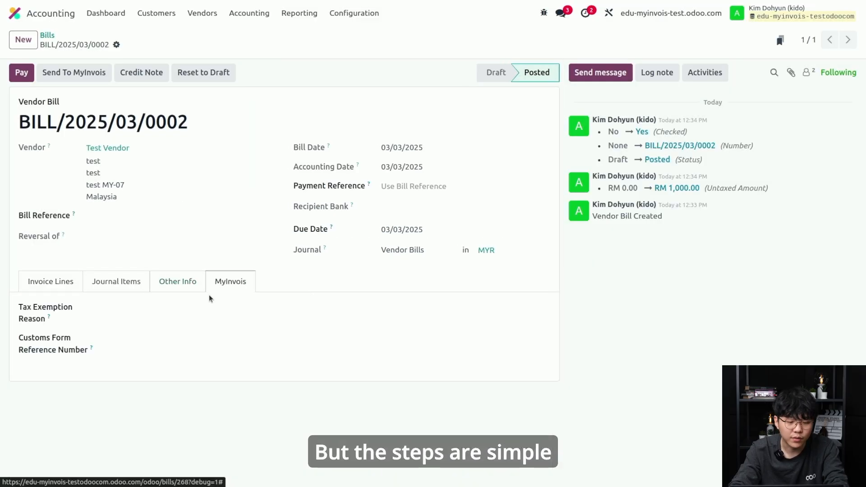
click(166, 310)
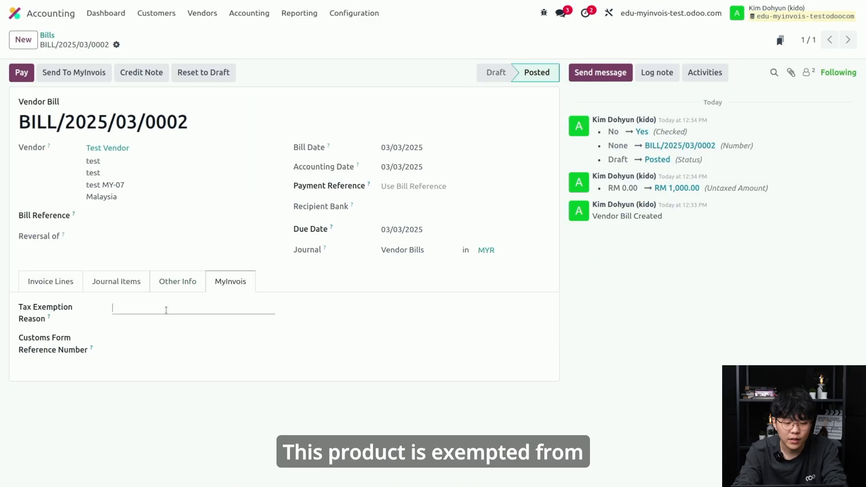
text(This product is )
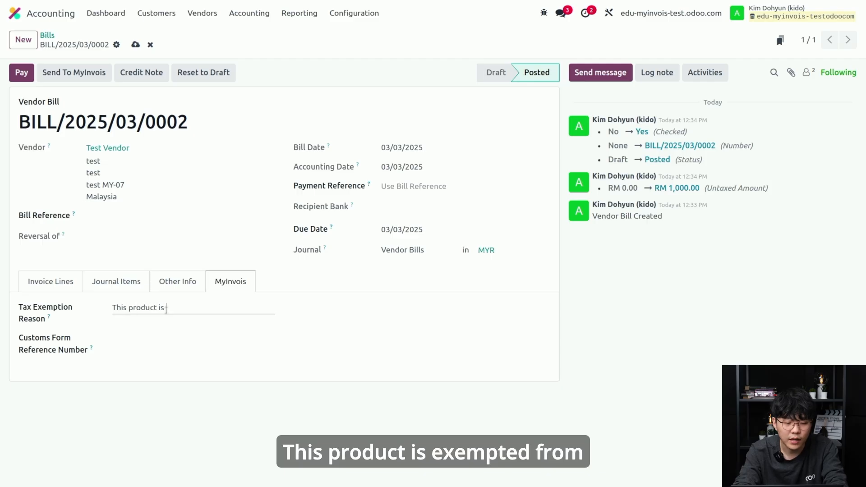
text(exmpted fr)
key(BackSpace)
key(BackSpace)
key(BackSpace)
key(BackSpace)
key(BackSpace)
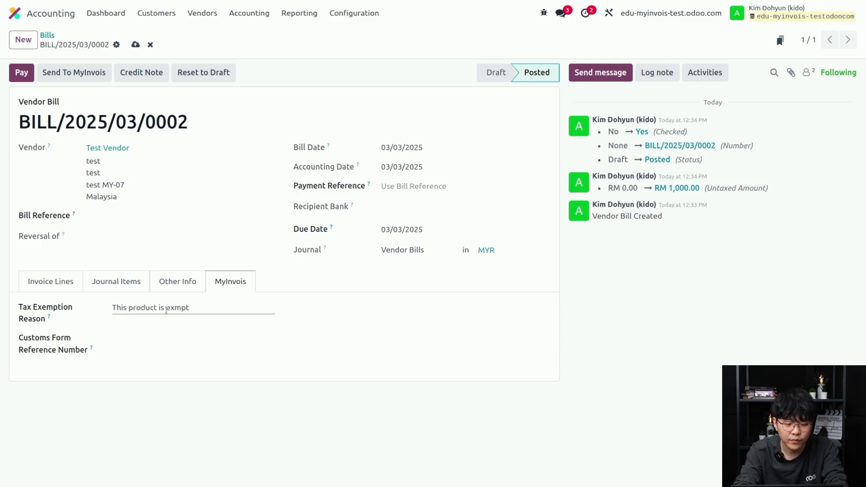
key(BackSpace)
key(BackSpace)
key(BackSpace)
text(empted from SS)
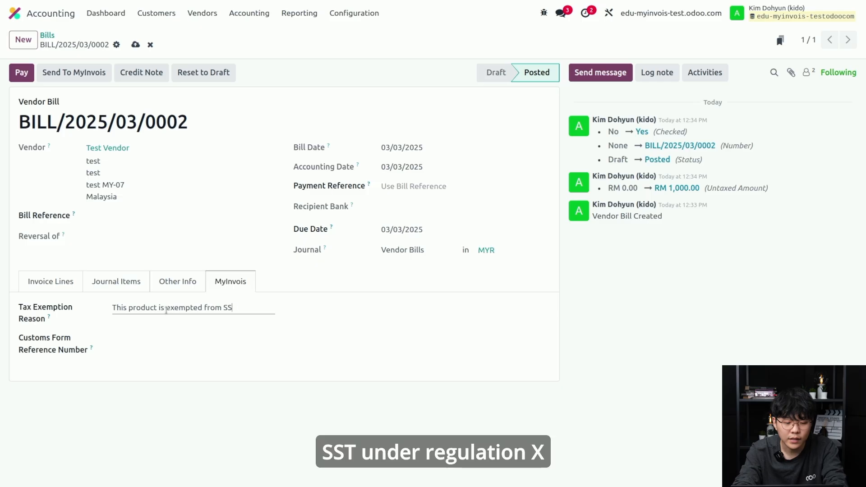
text(T under regulation)
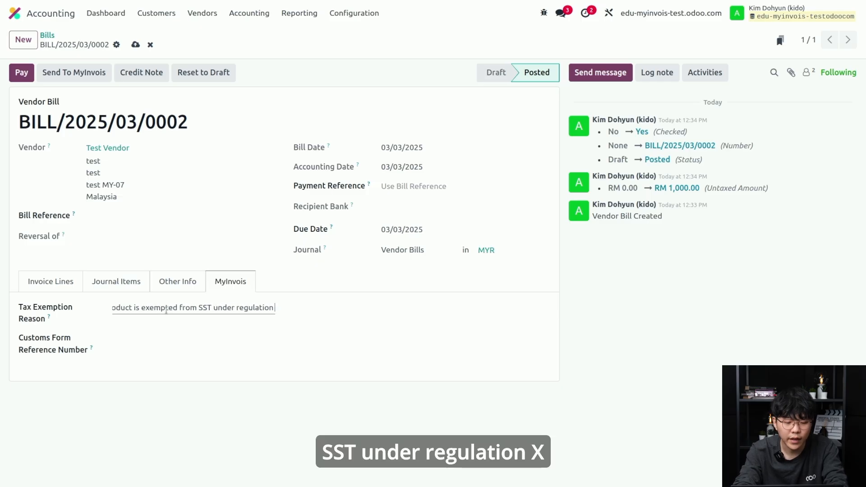
text( X)
key(alt+s)
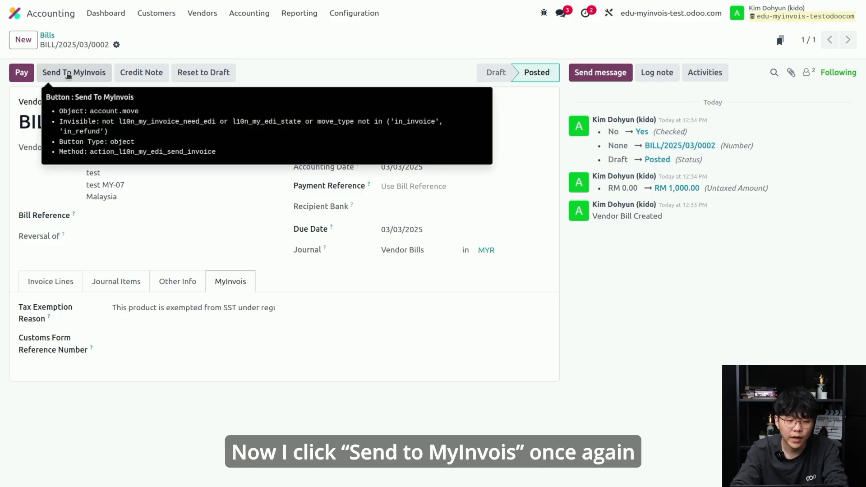
Send BILL/2025/03/0002 to MyInvois and check its MyInvois state changes in the activity log.
click(68, 74)
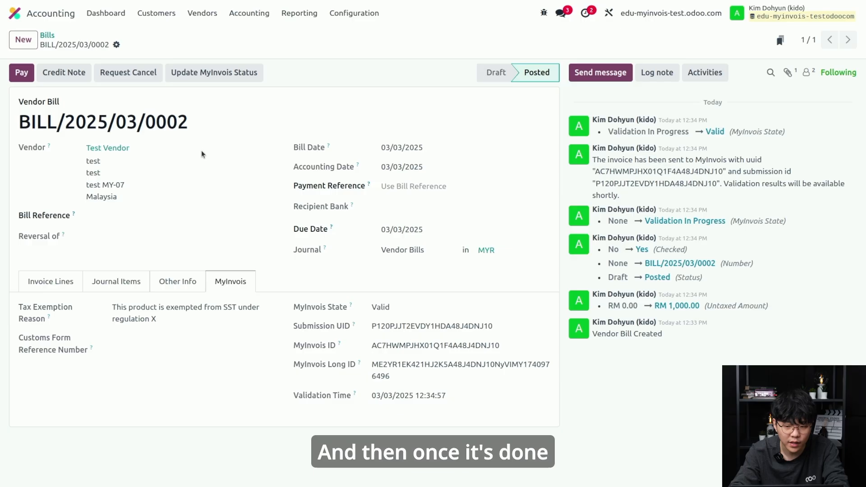
drag(613, 131, 685, 131)
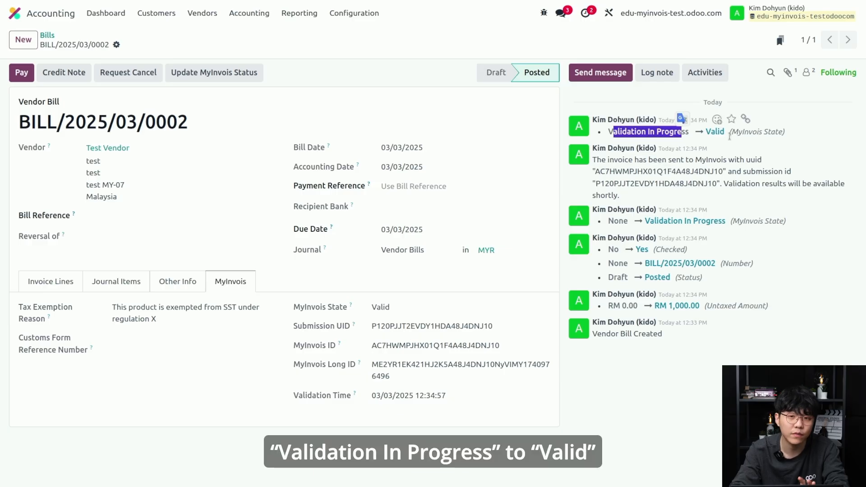
click(656, 288)
click(60, 281)
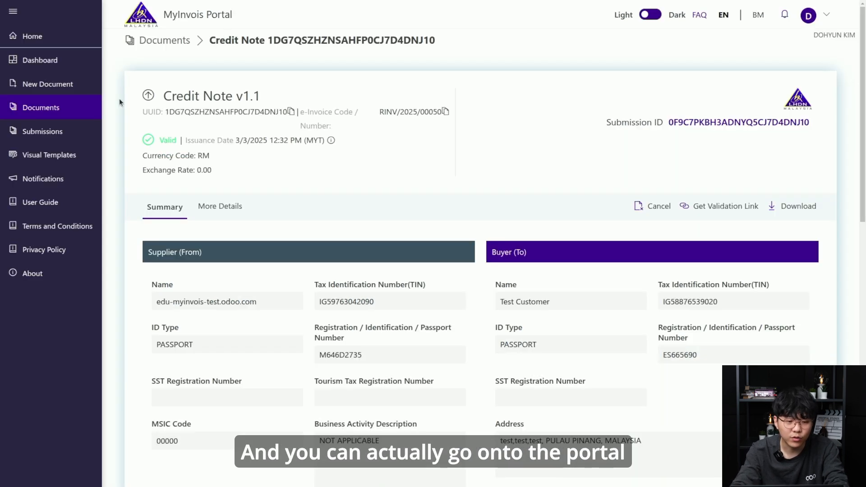
Open the documents list in the MyInvois Portal and compare BILL/2025/03/0002 with its MyInvois details in Odoo.
click(77, 107)
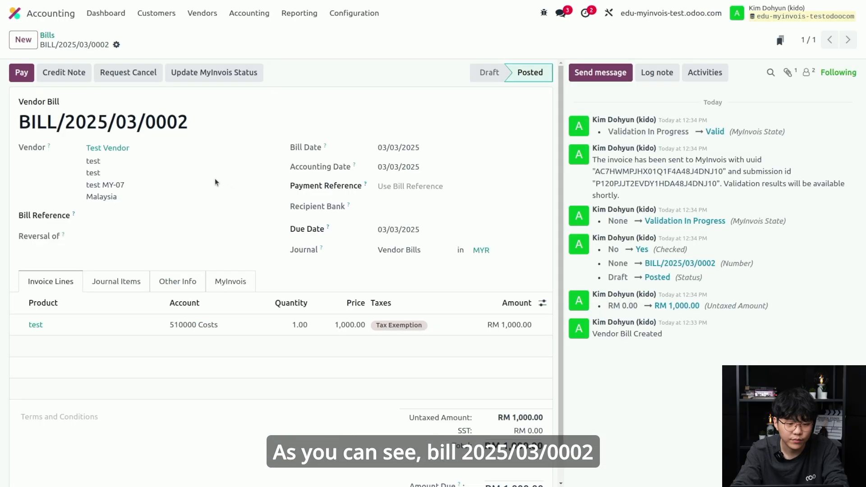
drag(76, 122, 169, 140)
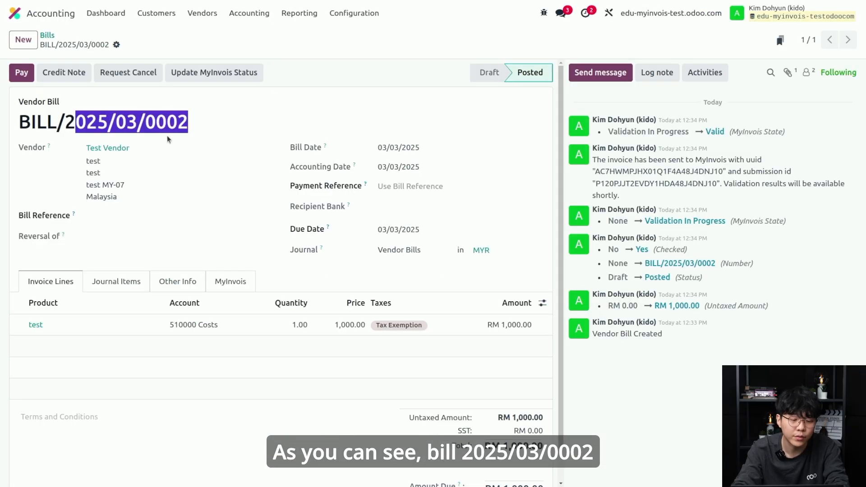
click(203, 124)
click(221, 276)
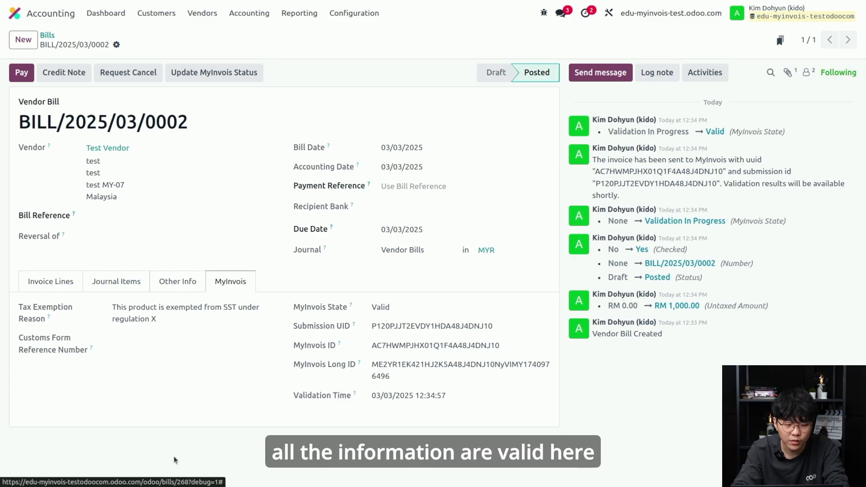
key(ctrl+Tab)
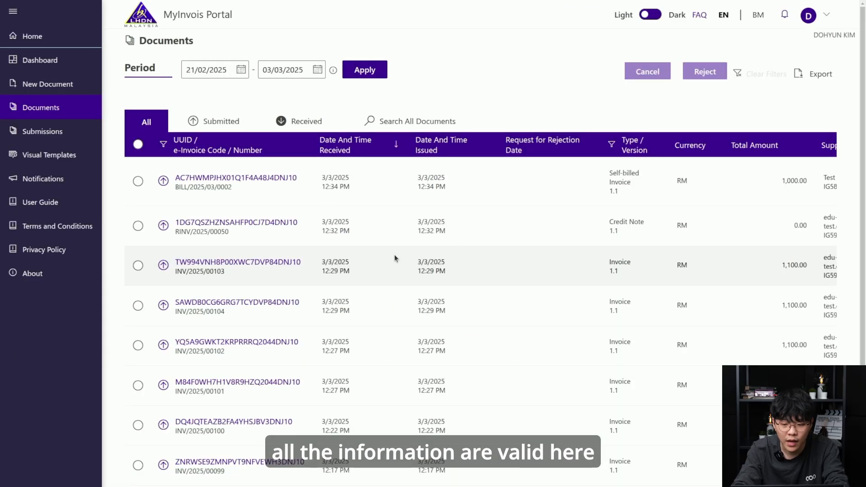